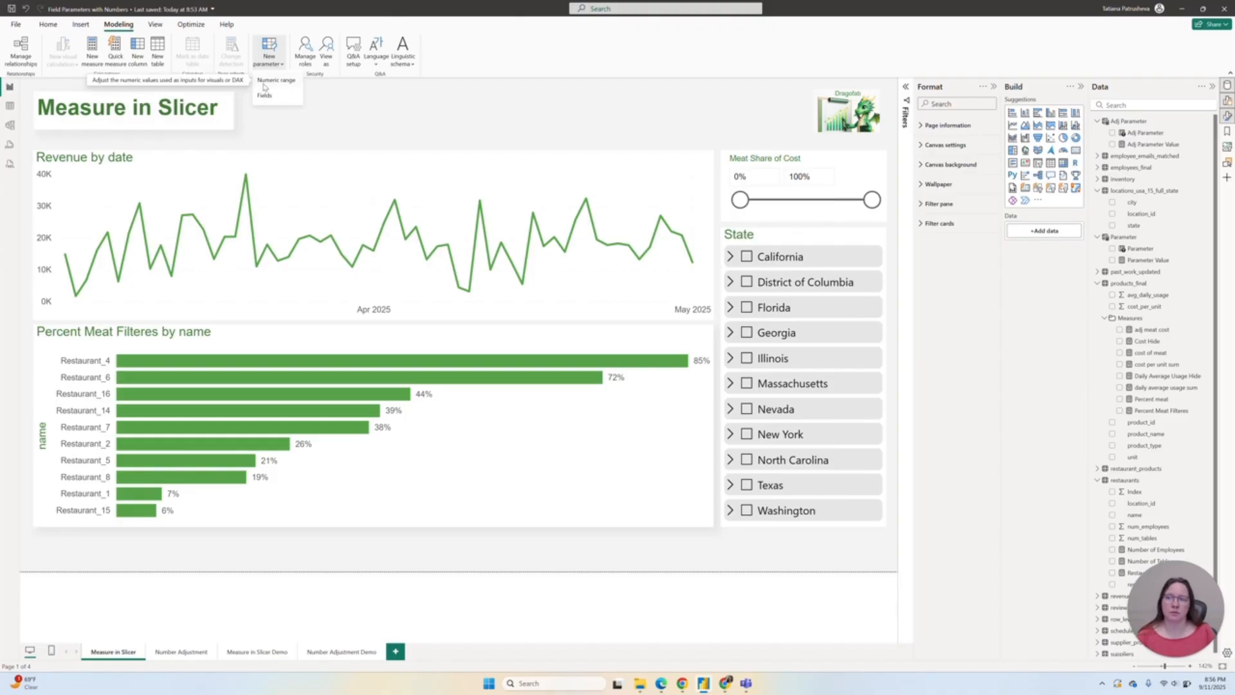
- Try the Meat Share of Cost slicer with an upper limit of 63% and a lower limit of 31%, and restore it to 0%–100%
click(637, 123)
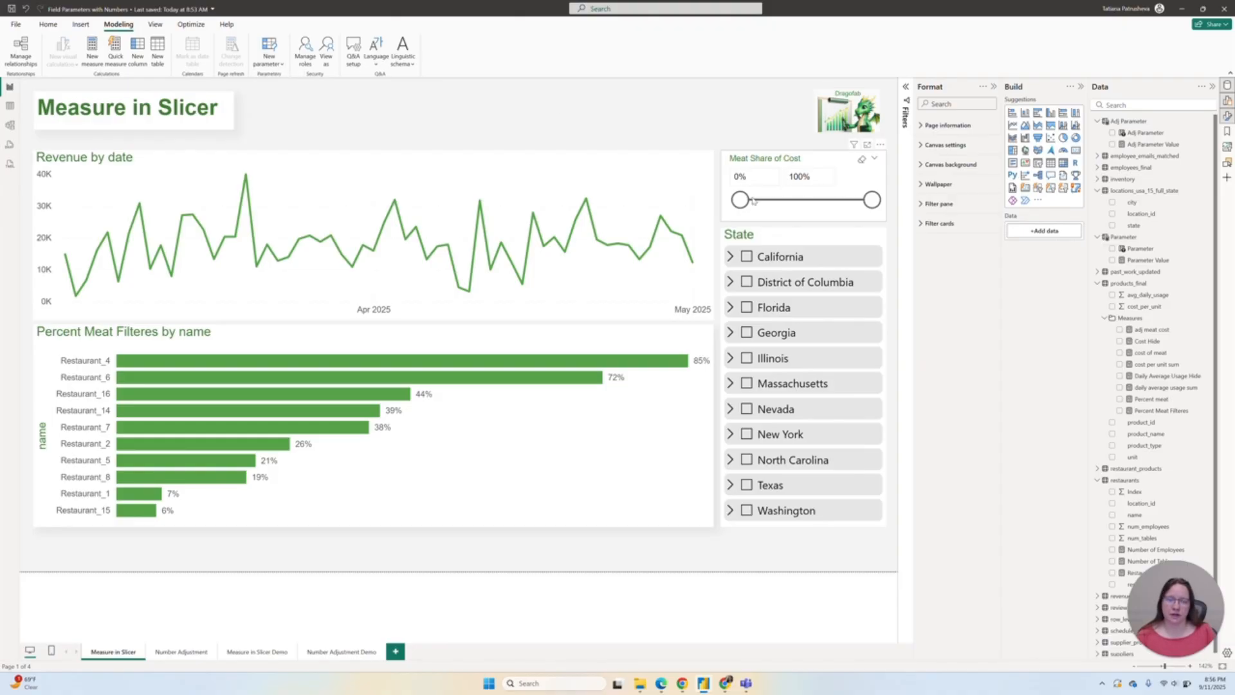
drag(872, 200, 823, 201)
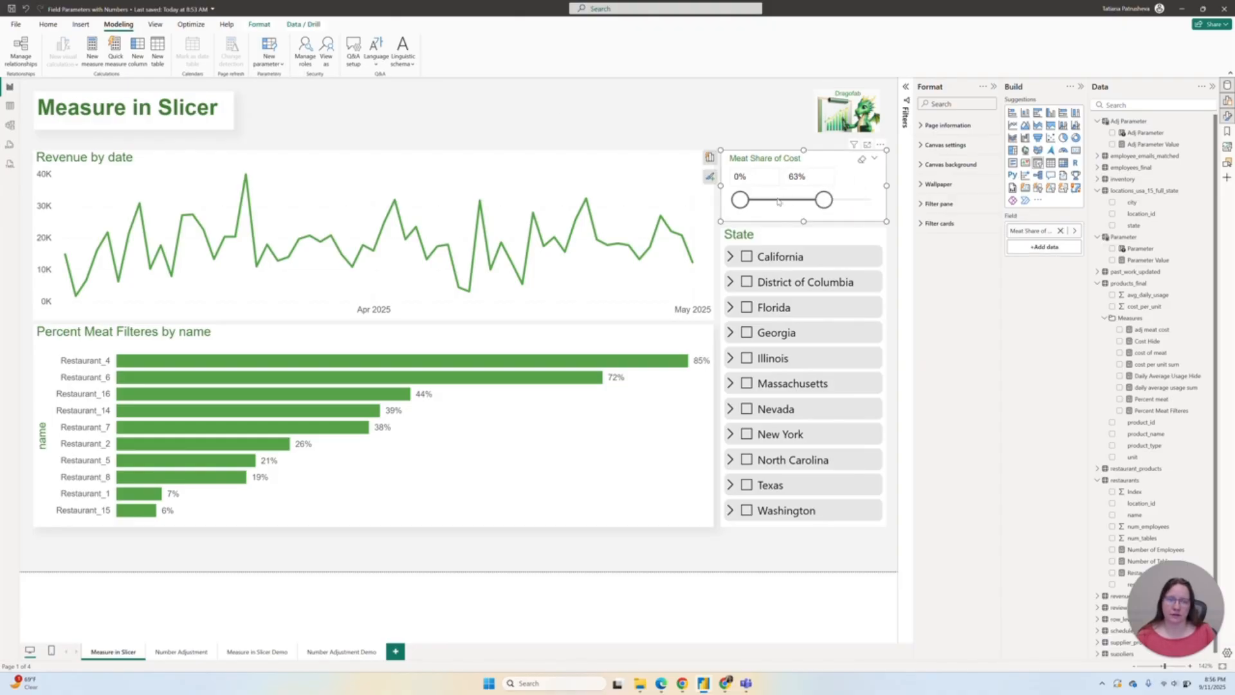
drag(740, 200, 873, 200)
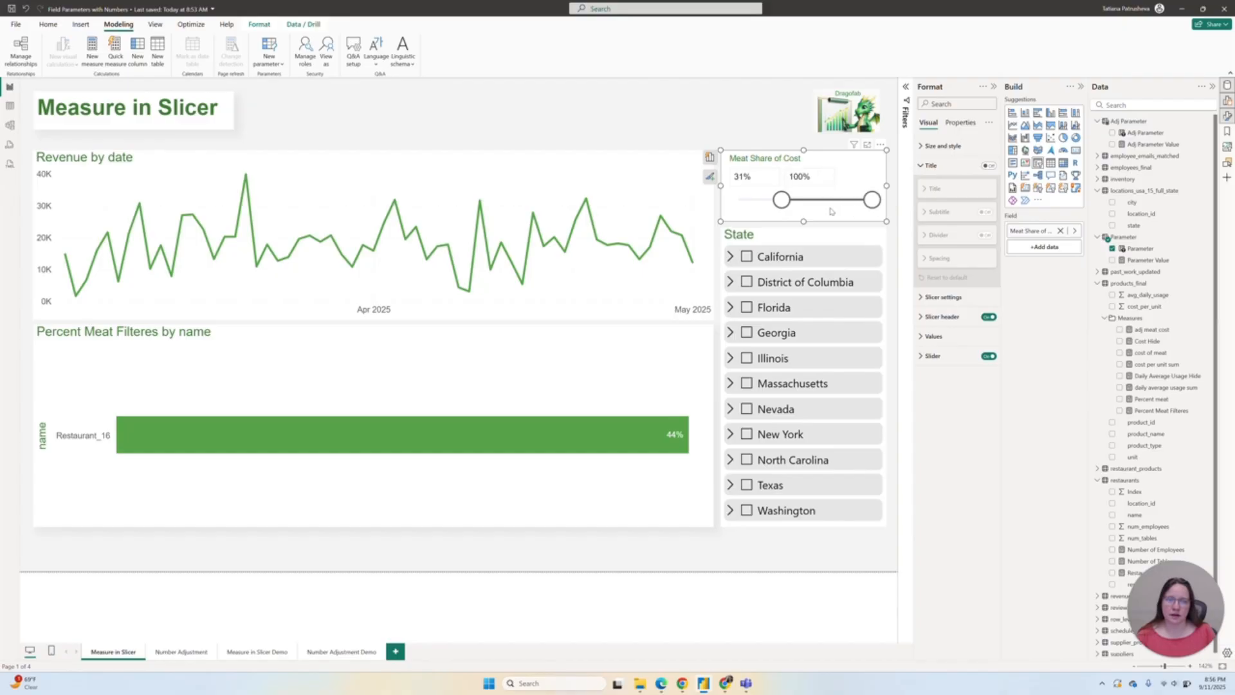
drag(781, 200, 740, 200)
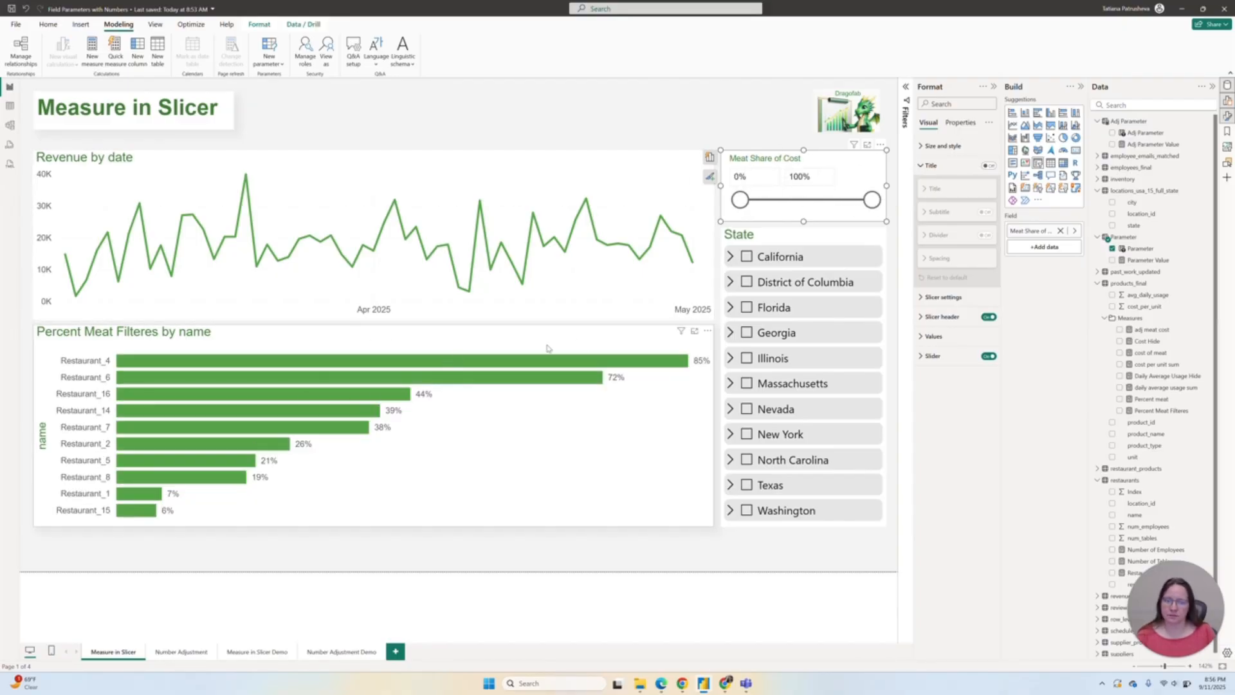
- On the Number Adjustment page, try the Adj Parameter slicer at 3%, 6% and 9%, and return it to 0%
click(181, 653)
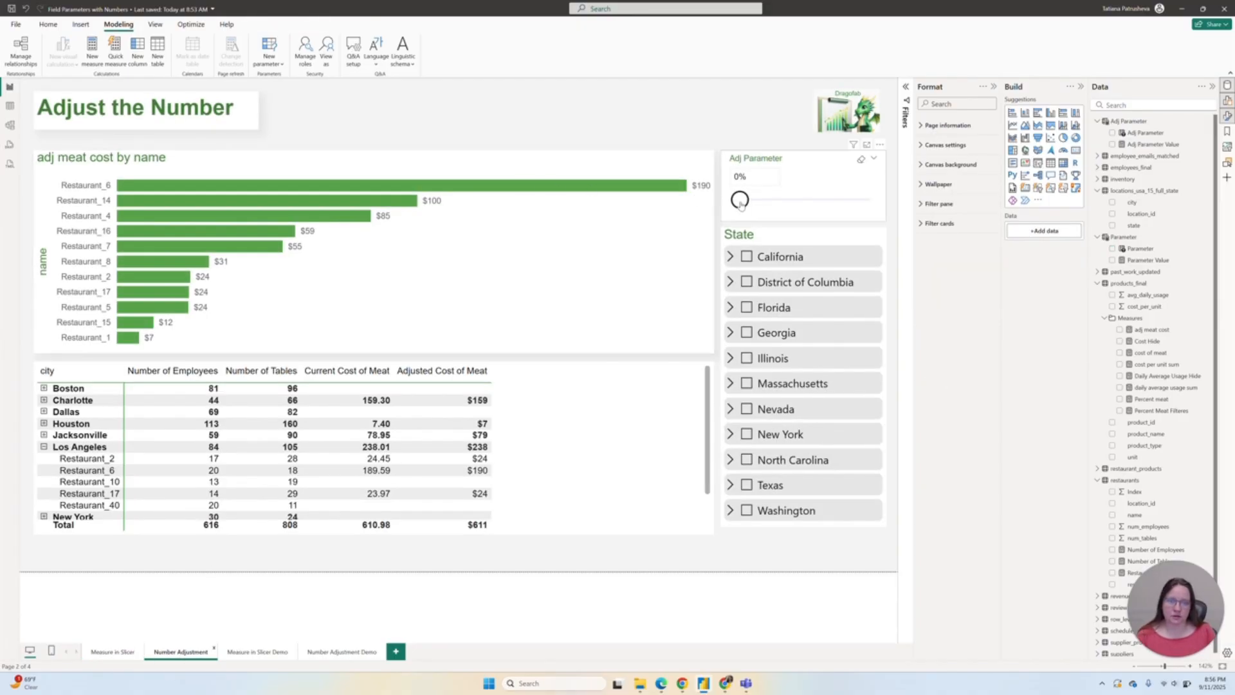
mouse_move(740, 200)
mouse_down()
mouse_move(789, 201)
mouse_move(761, 200)
mouse_up()
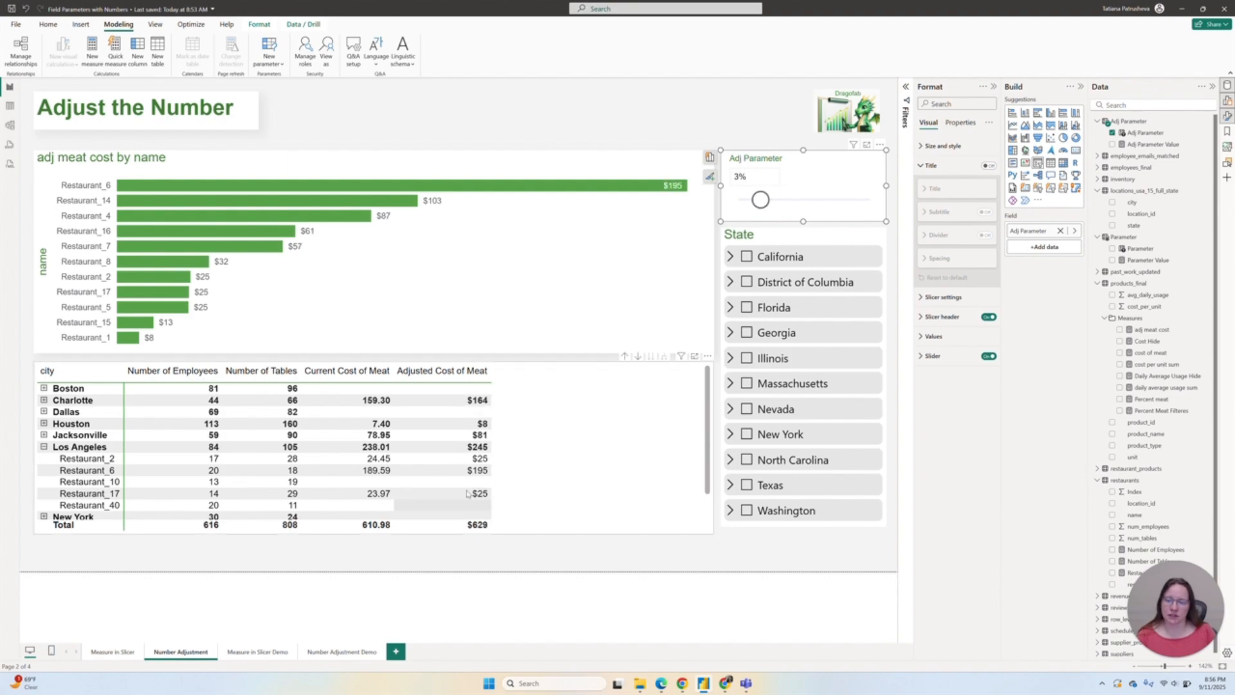
click(113, 652)
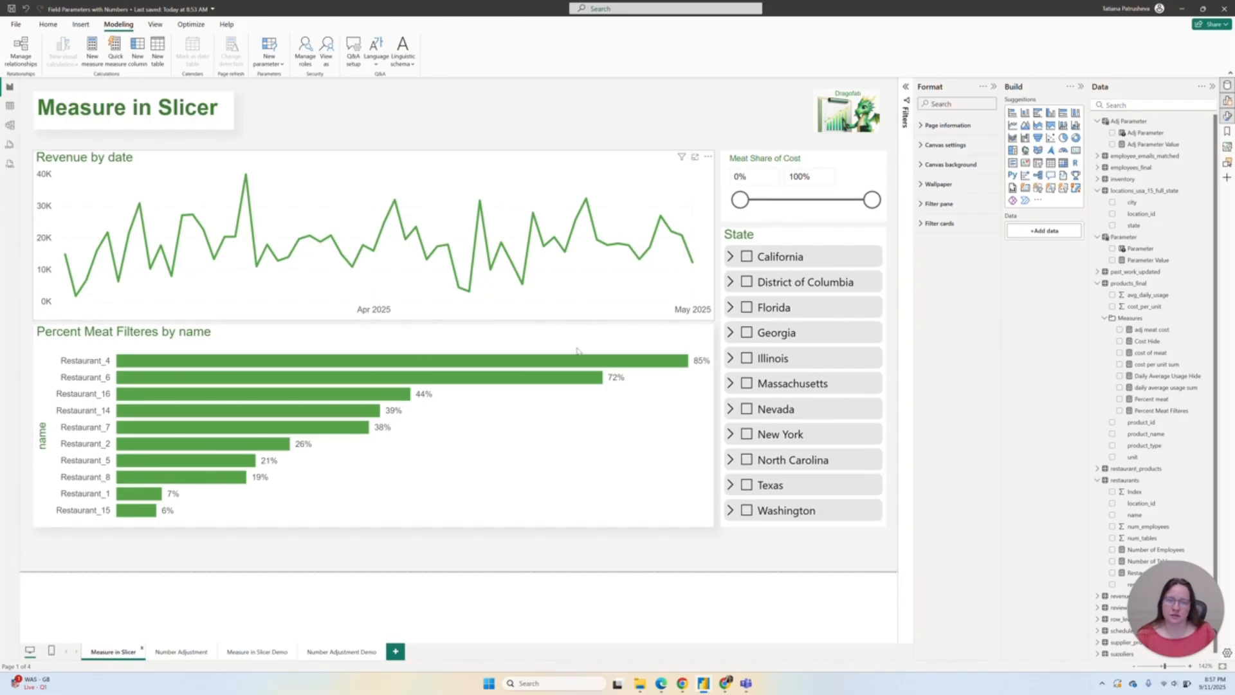
click(181, 653)
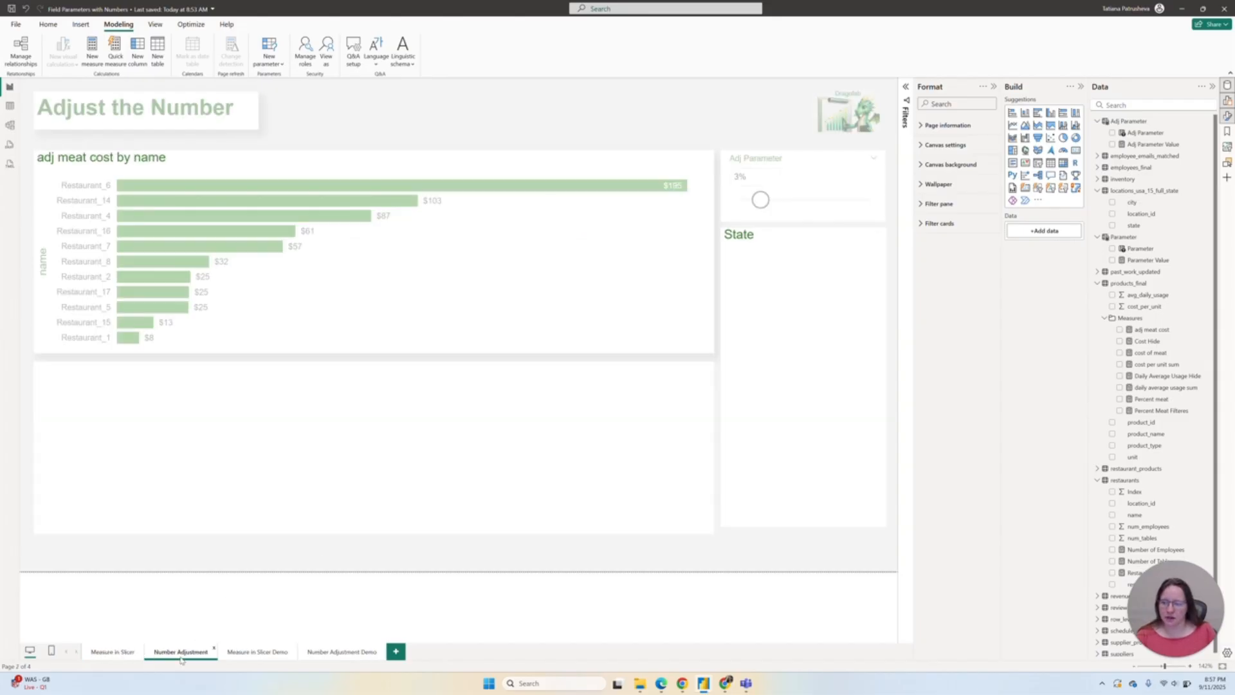
drag(760, 199, 792, 134)
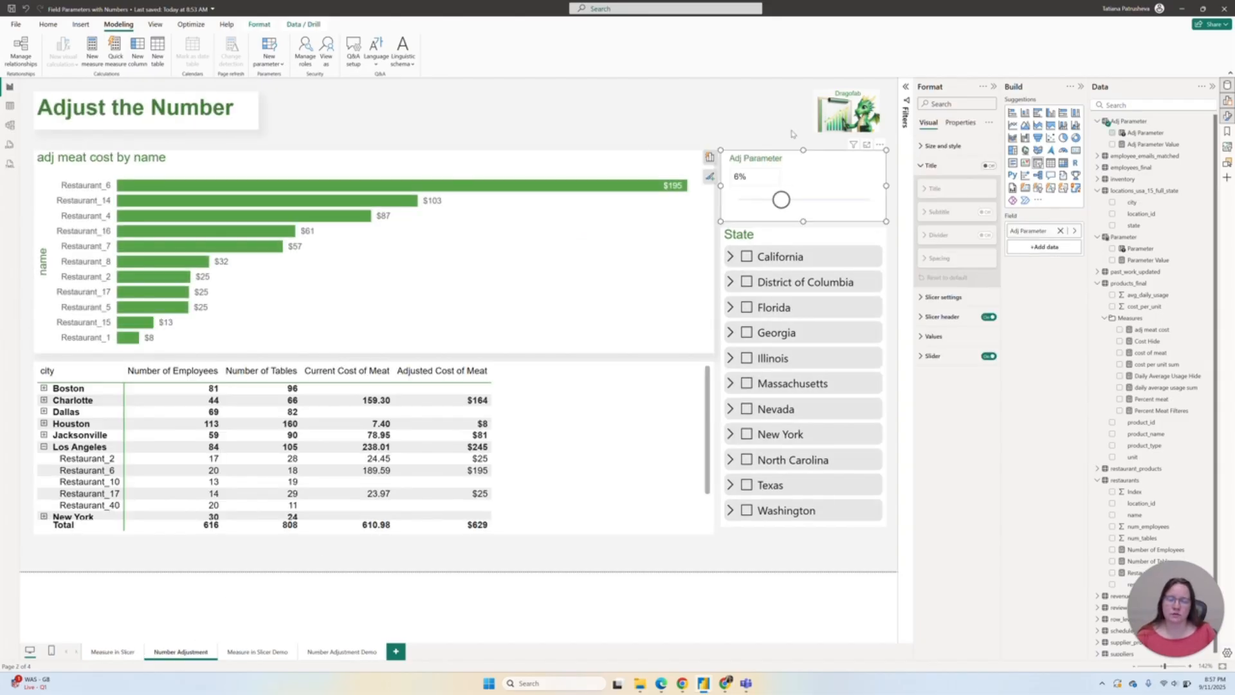
drag(781, 199, 802, 200)
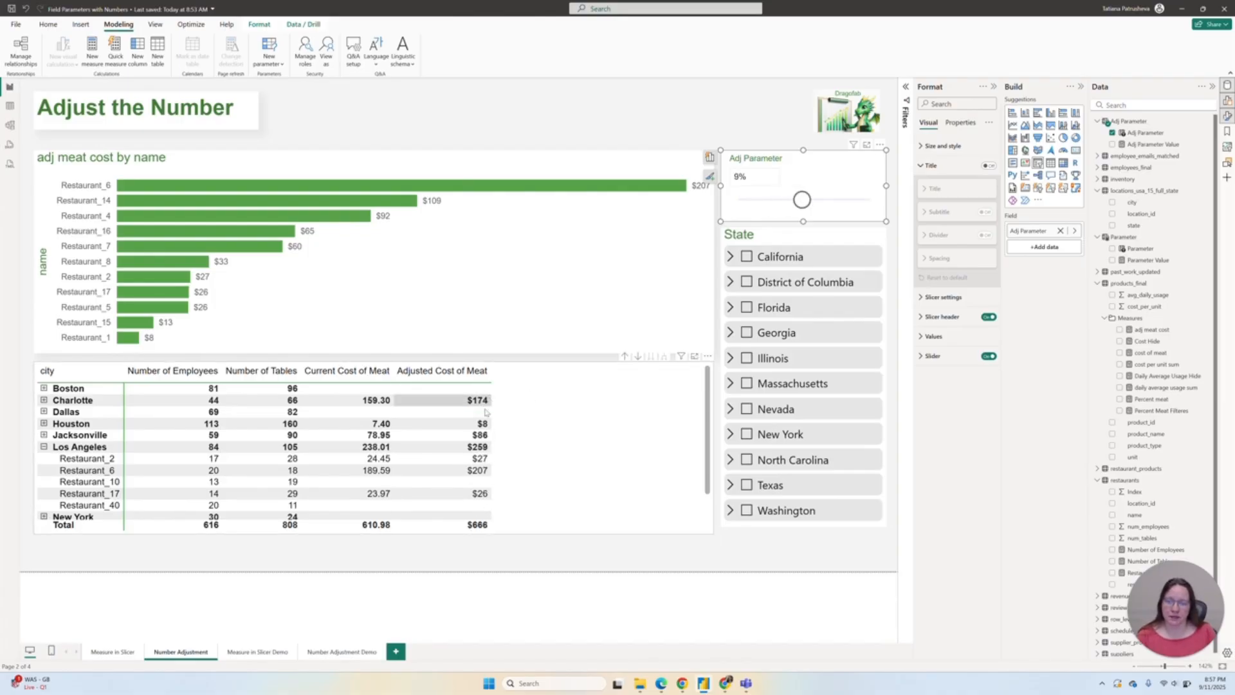
drag(802, 200, 739, 200)
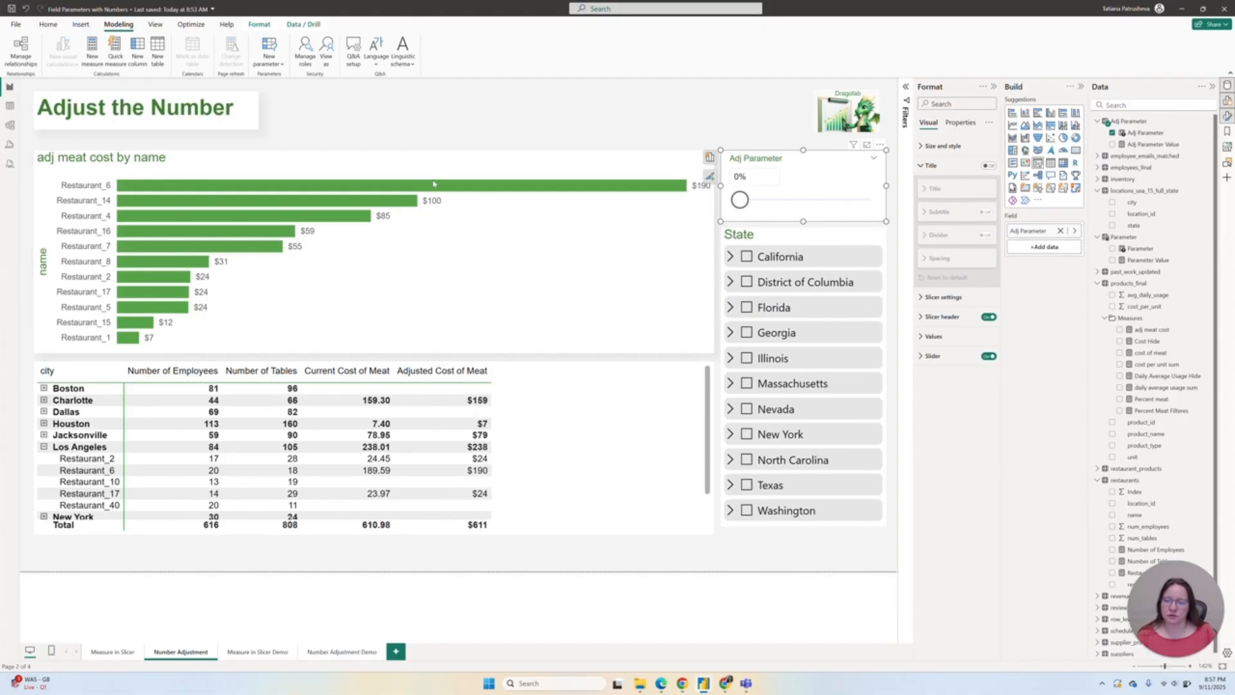
- Open the Measure in Slicer Demo report page
click(256, 652)
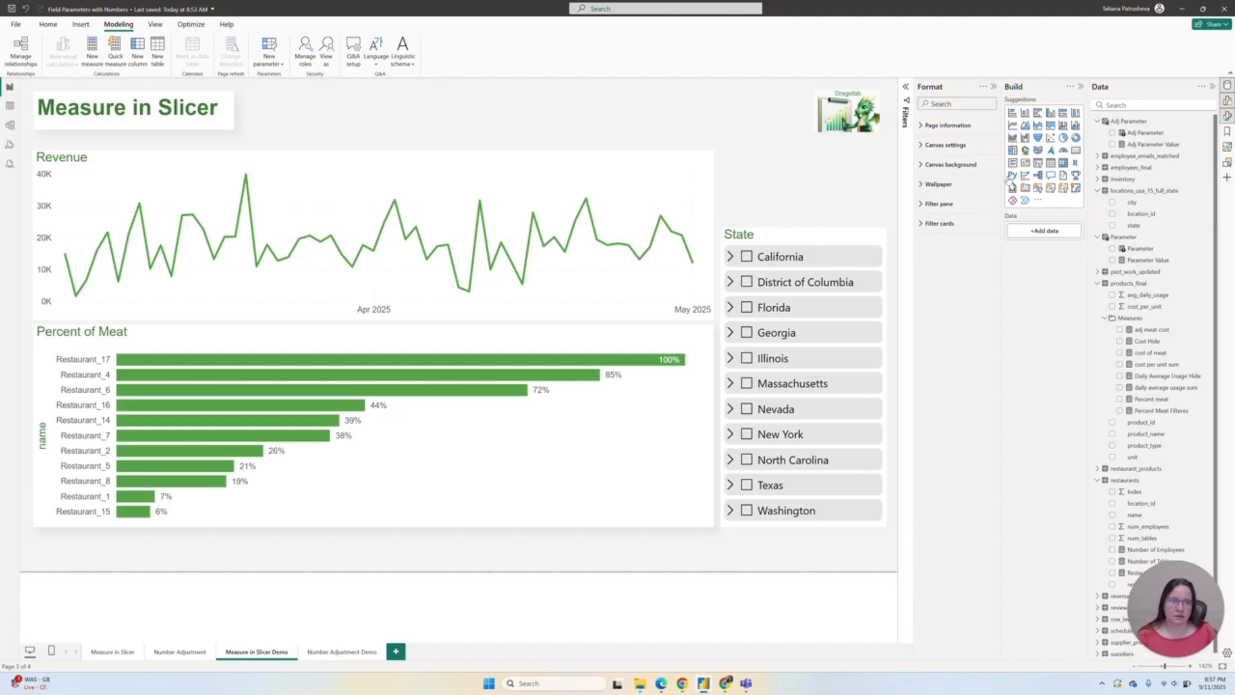
- Add an empty slicer and fit it into the blank space above the State slicer
click(1037, 163)
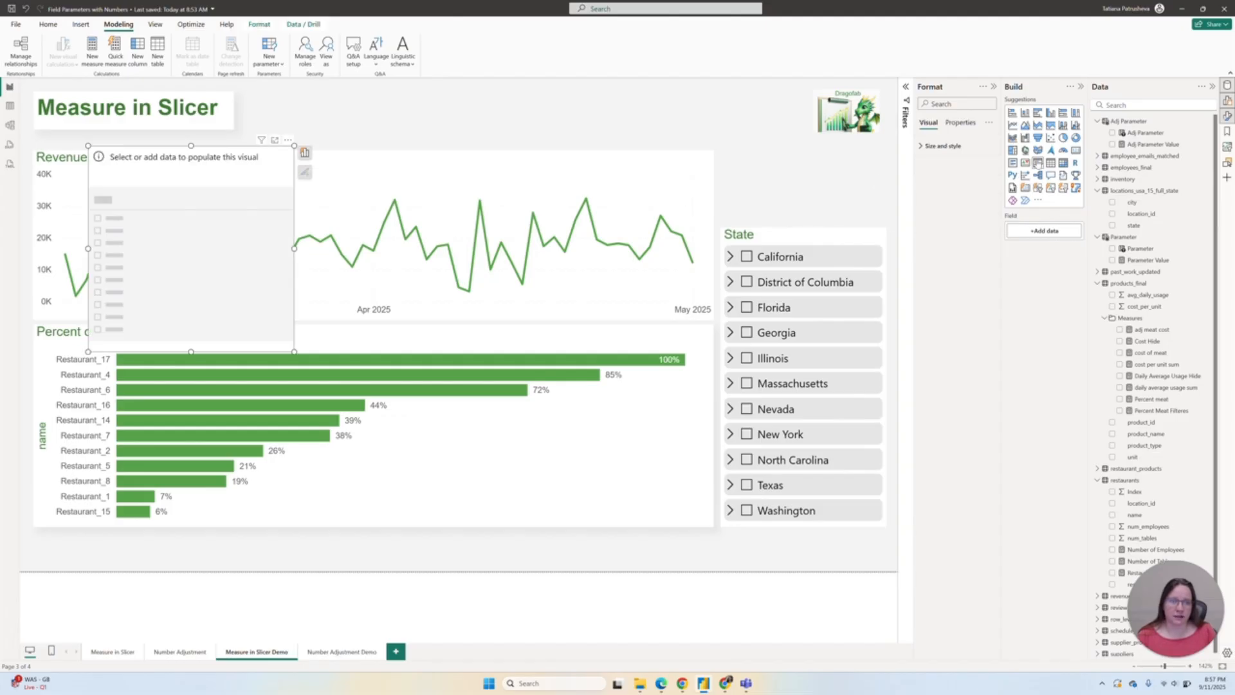
drag(229, 216, 819, 221)
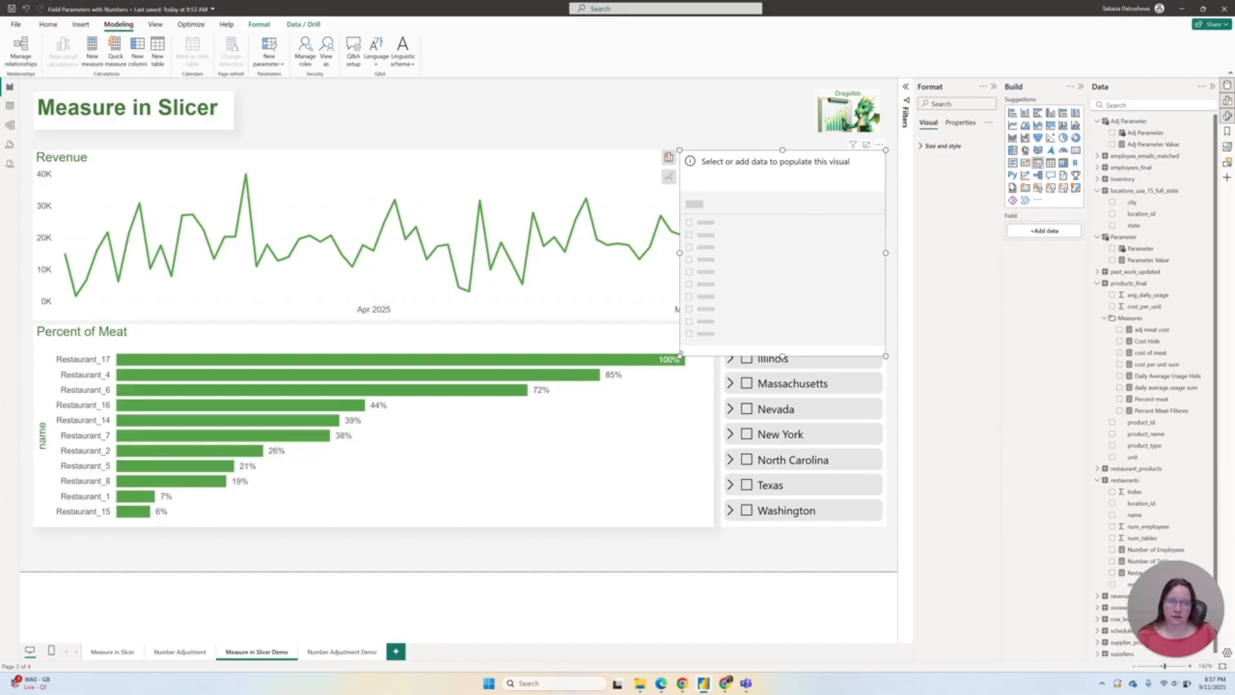
drag(682, 351, 721, 219)
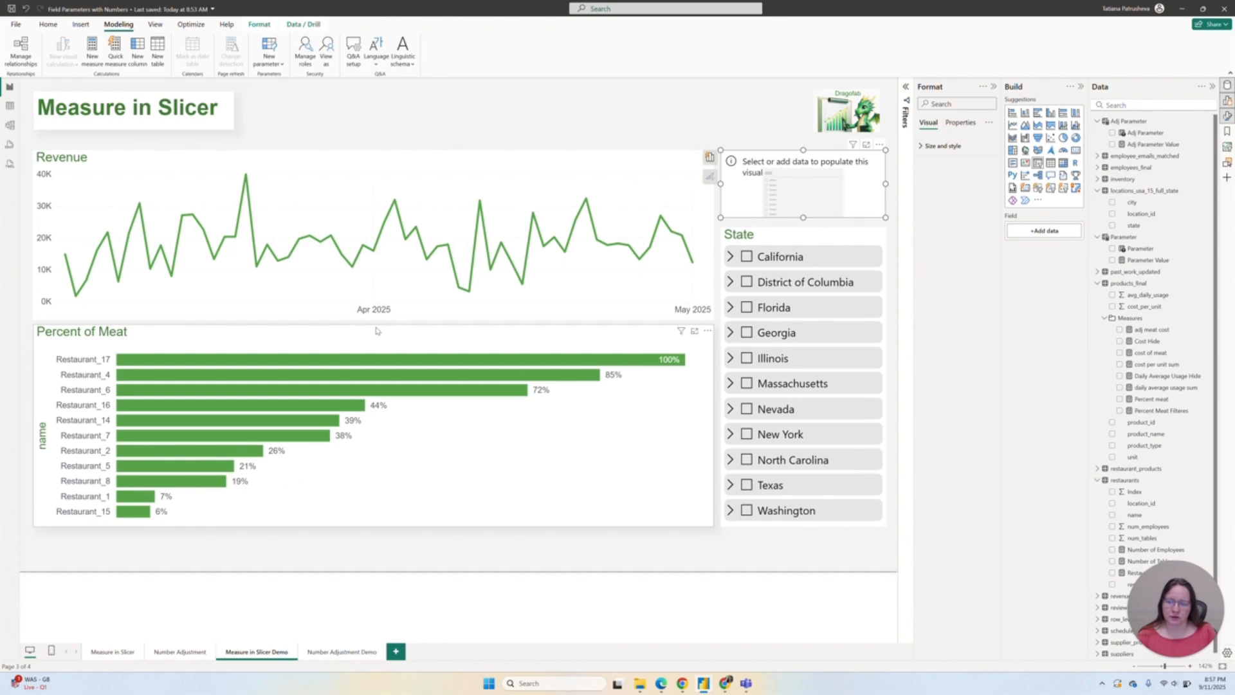
- Try filling the empty slicer from the Percent meat measure and the cost_per_unit column, and delete the slicer
click(1134, 399)
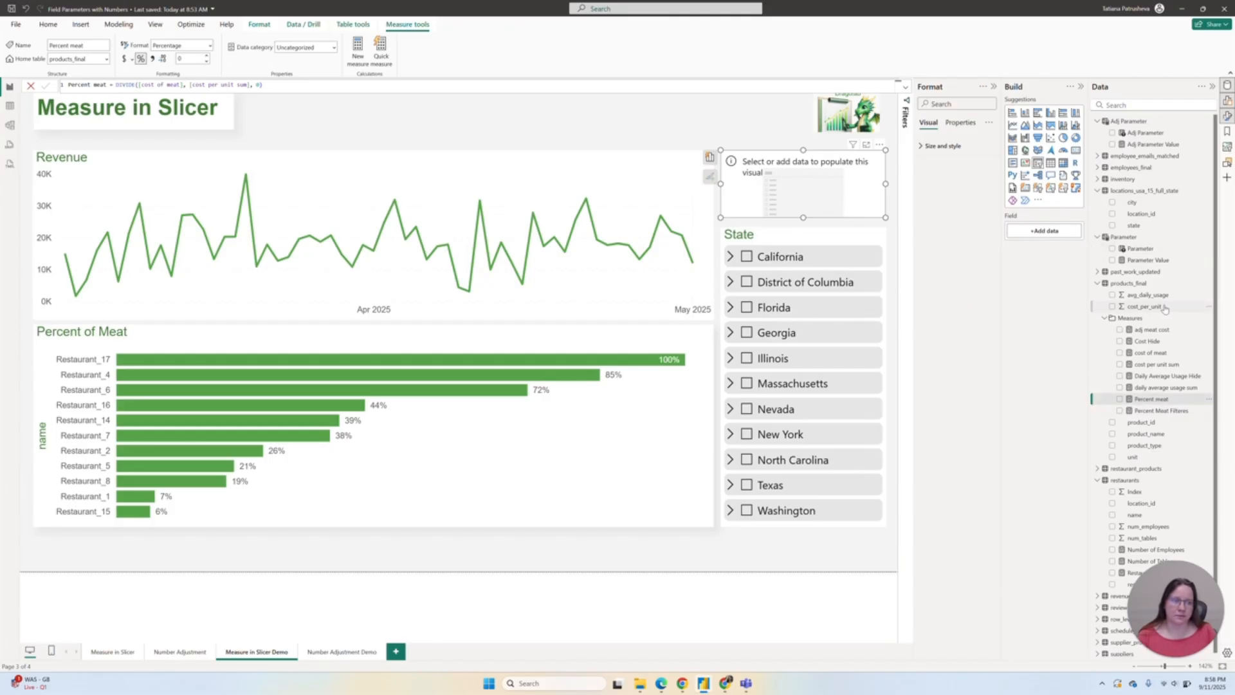
drag(1156, 308, 810, 202)
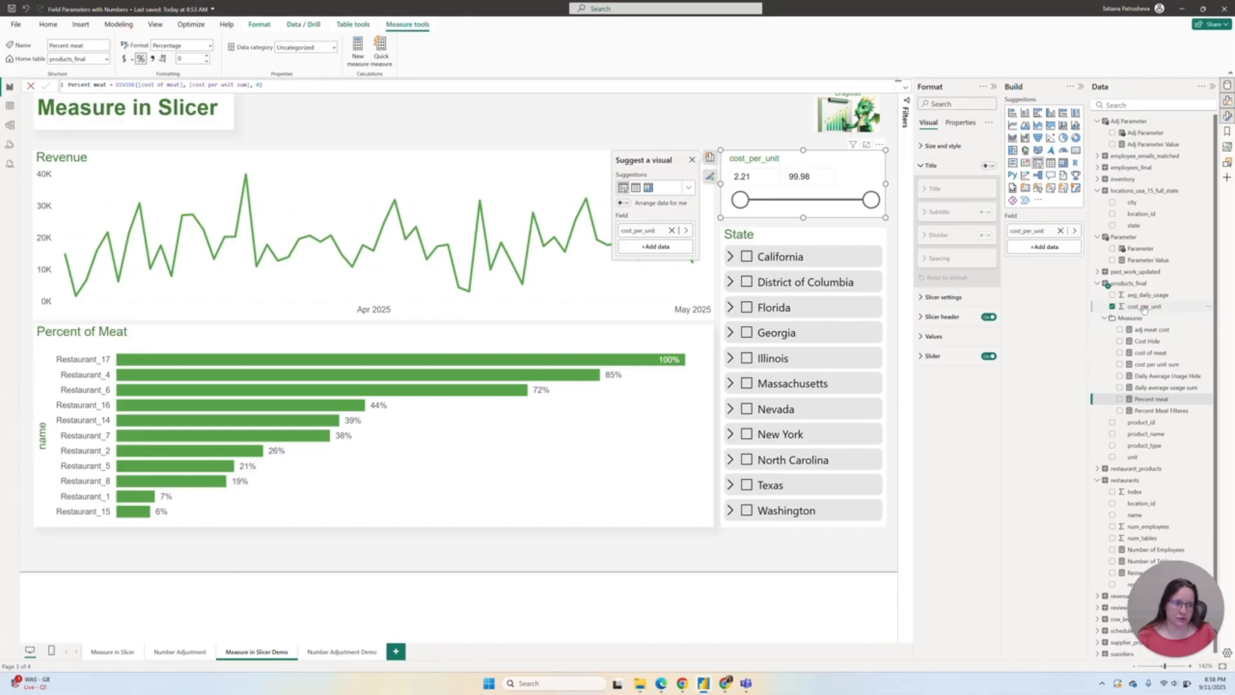
click(1060, 231)
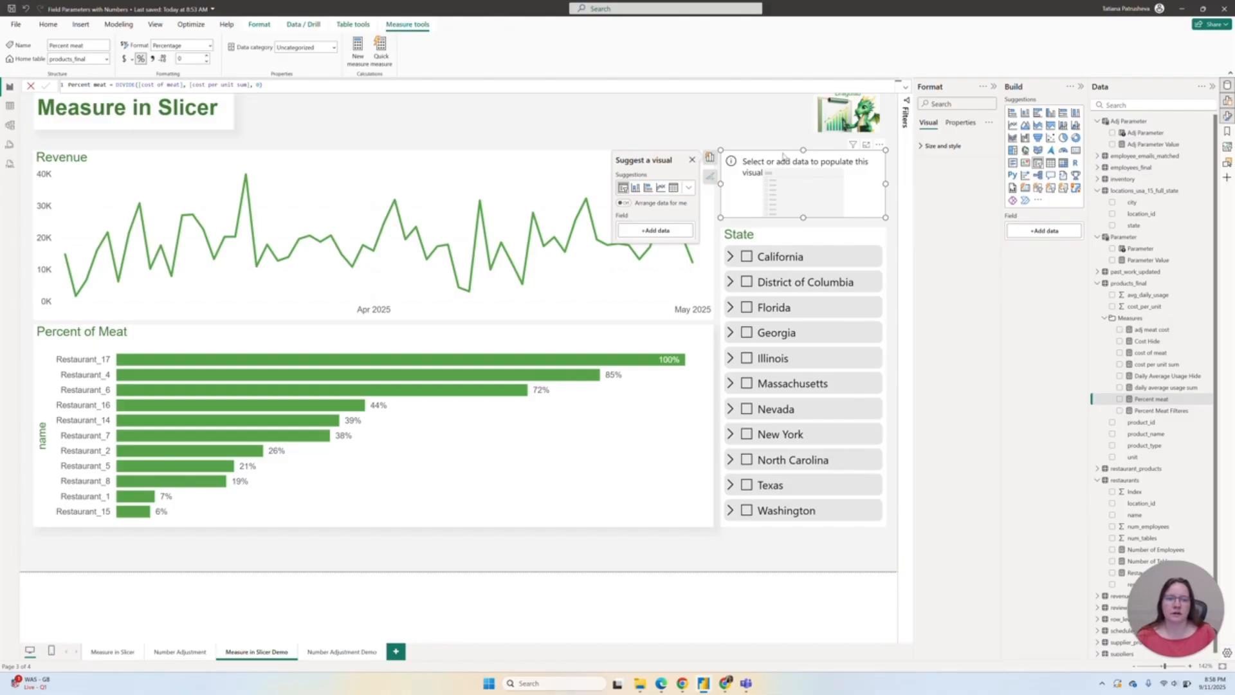
key(Delete)
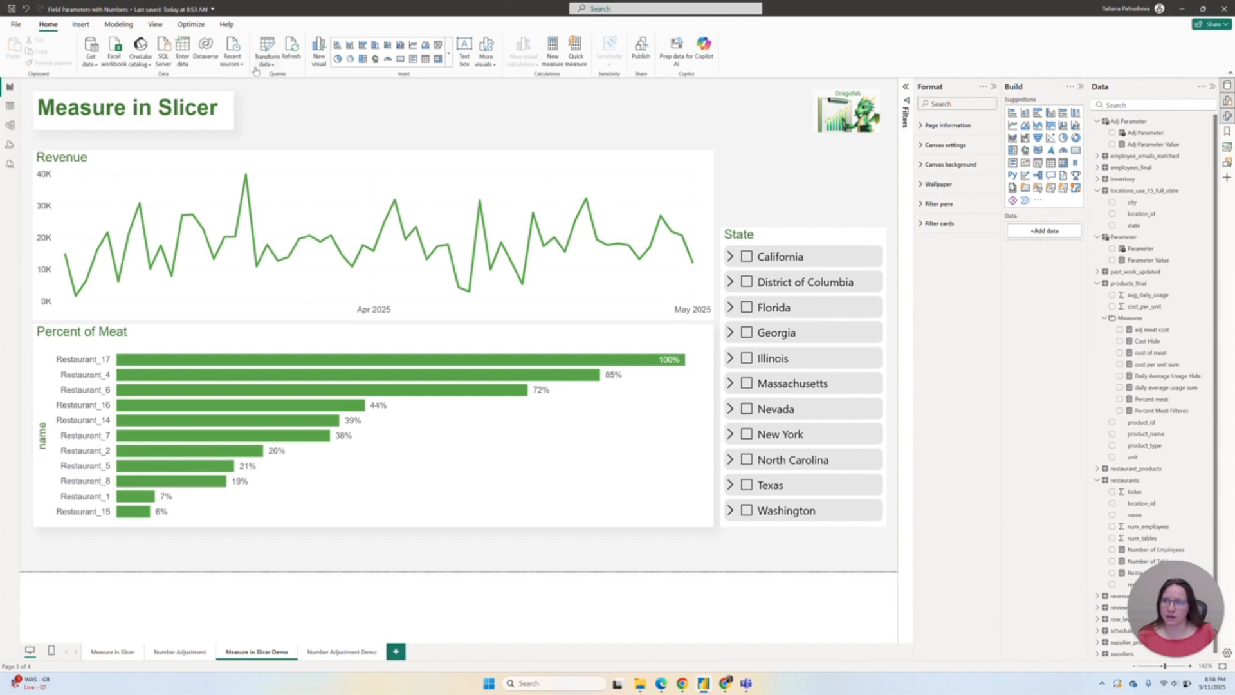
- Start a new numeric range parameter with the Decimal number data type and name it Percent of Meat Parameter
click(119, 25)
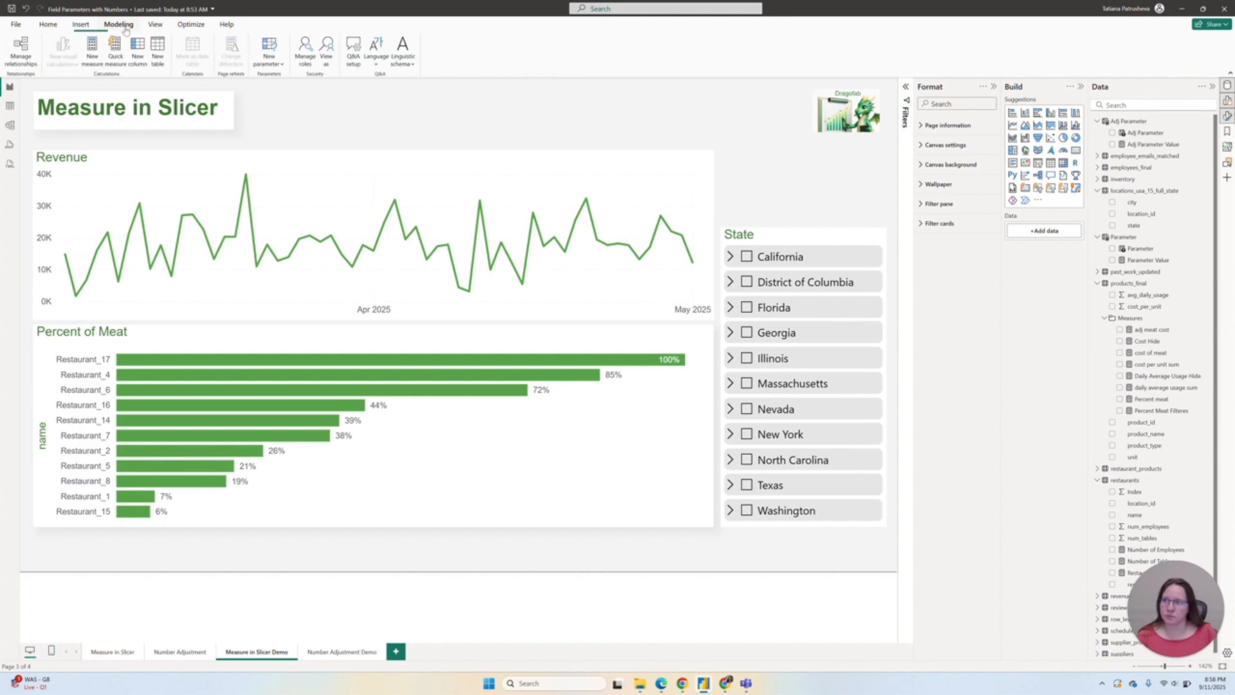
click(270, 60)
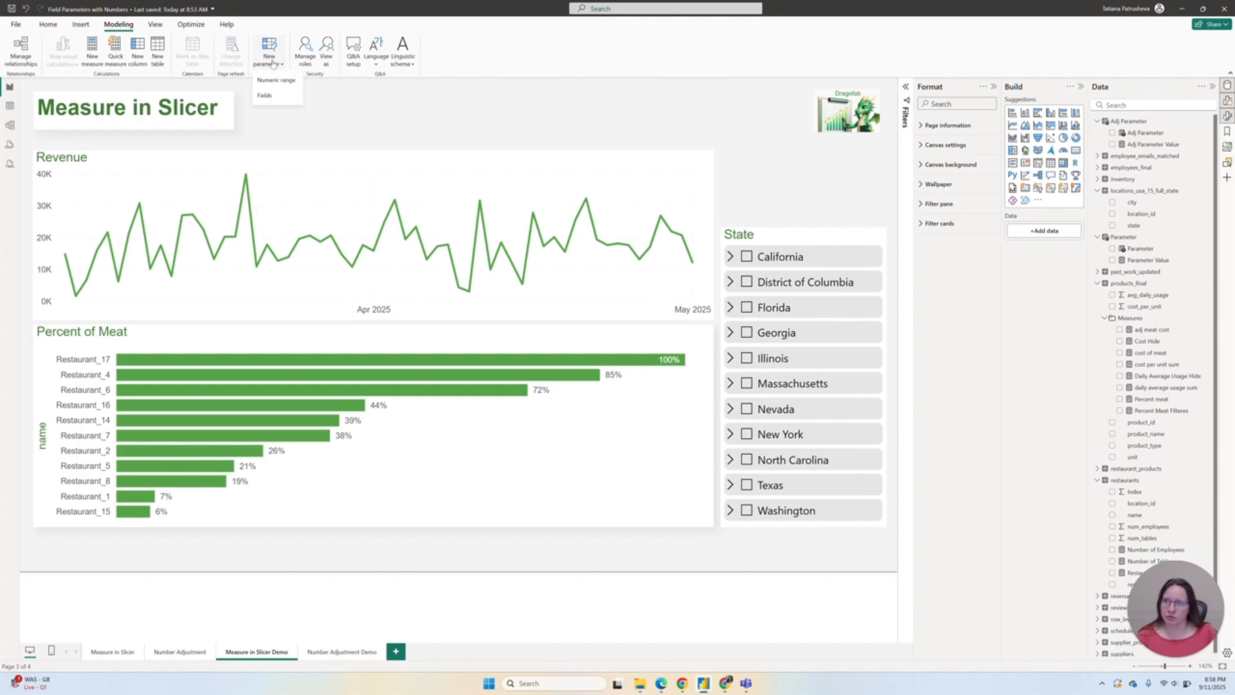
click(286, 85)
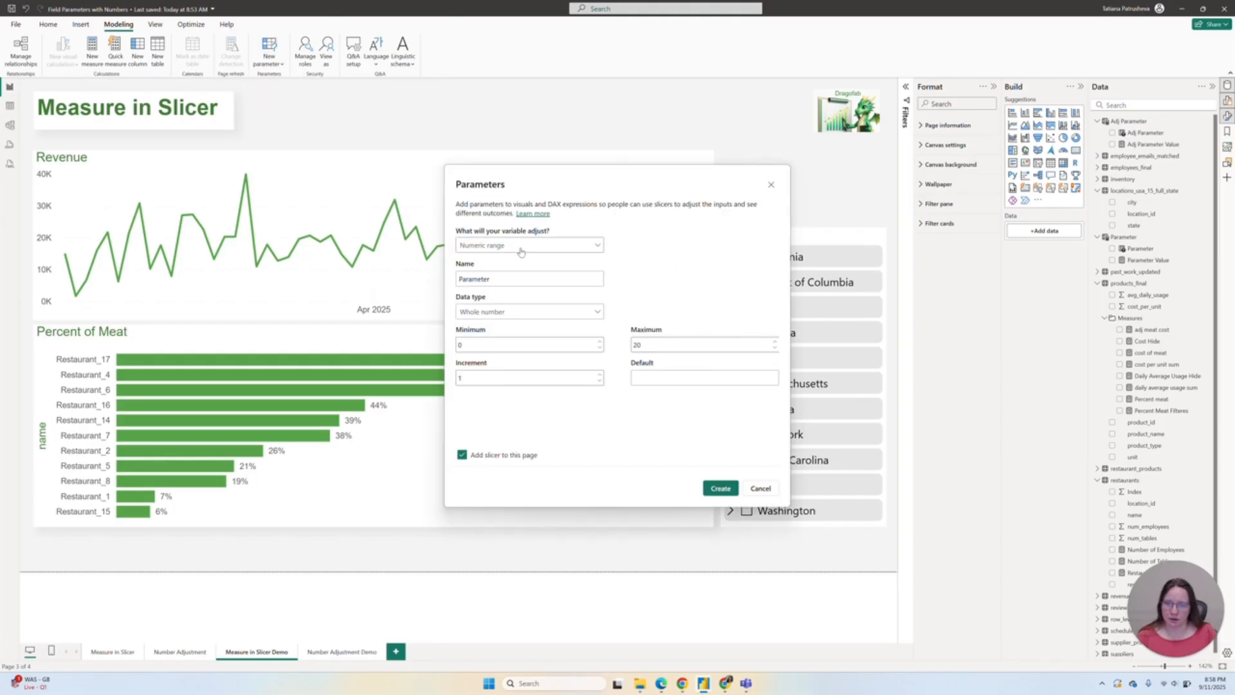
drag(602, 192, 695, 150)
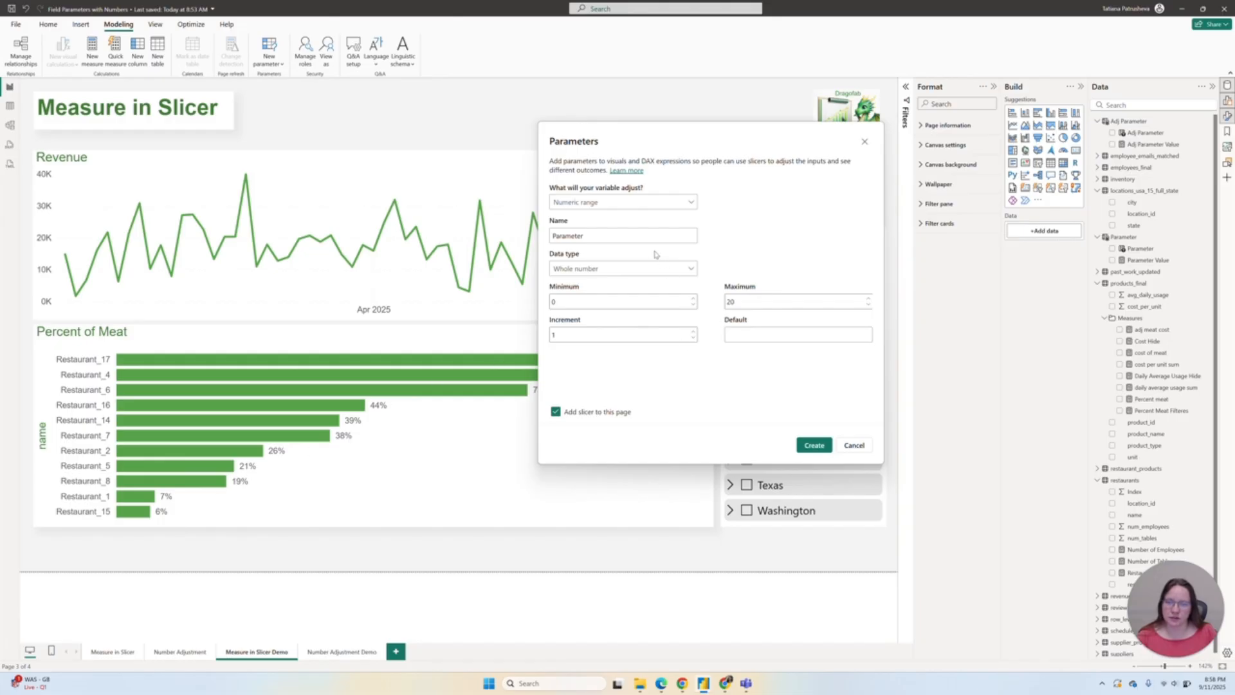
click(631, 266)
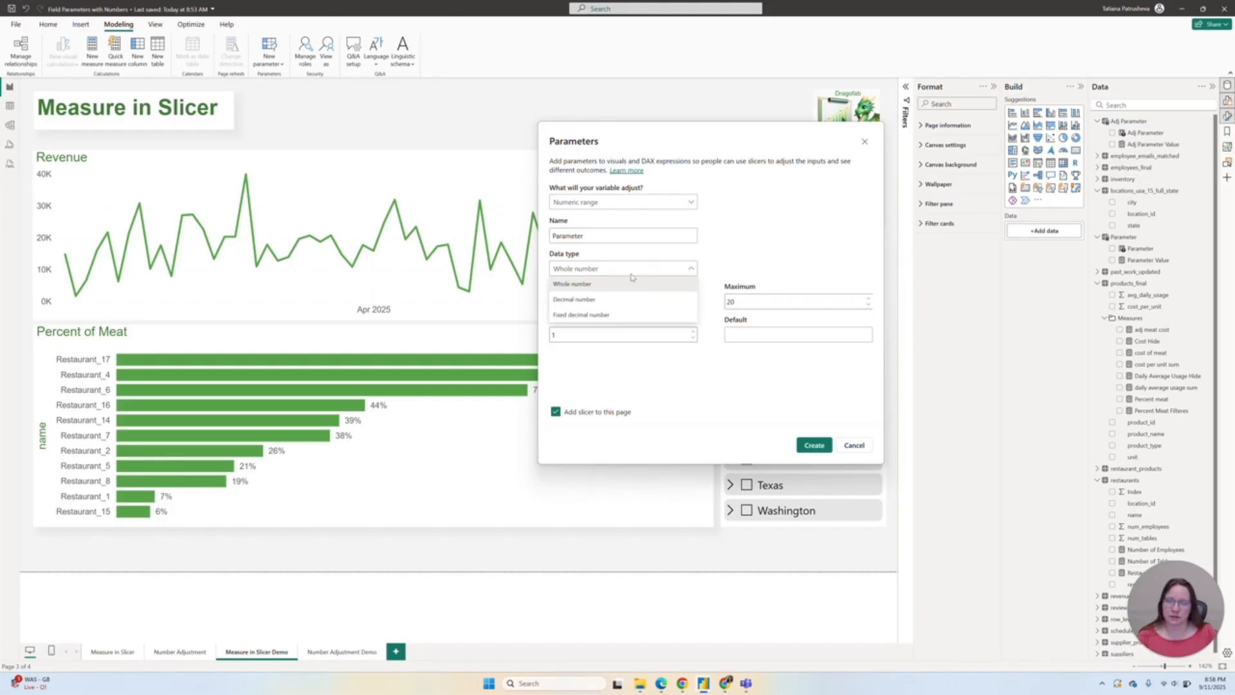
click(605, 299)
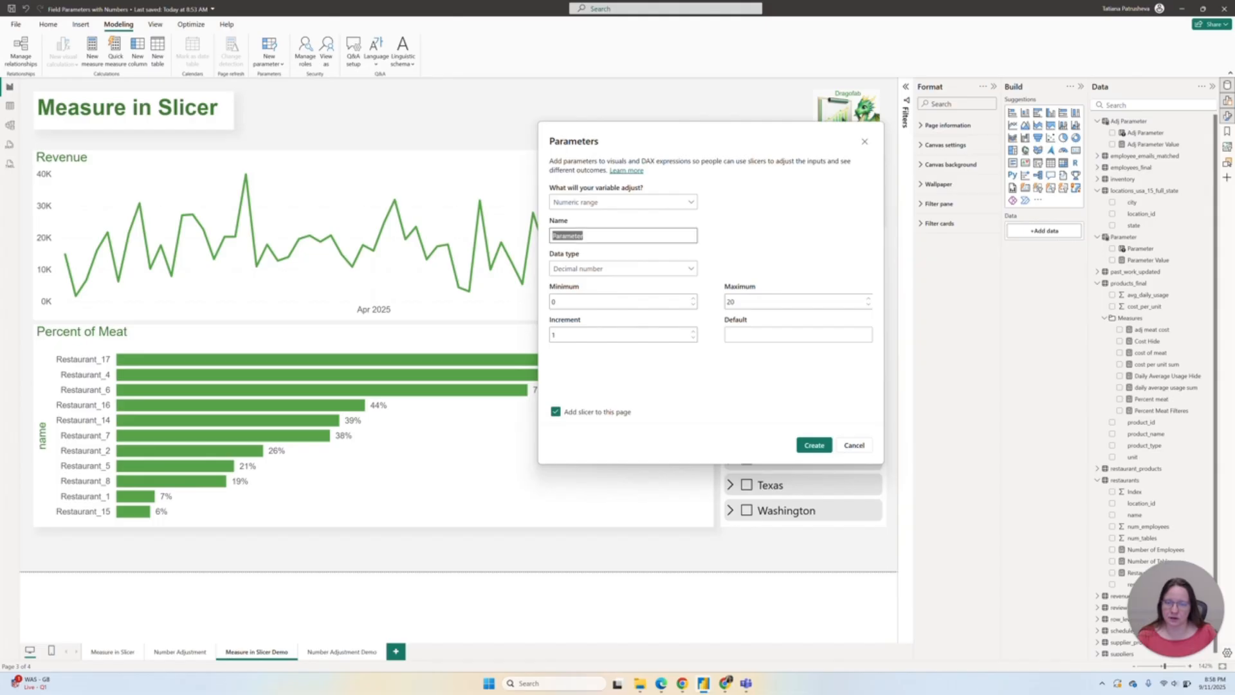
key(shift+Tab)
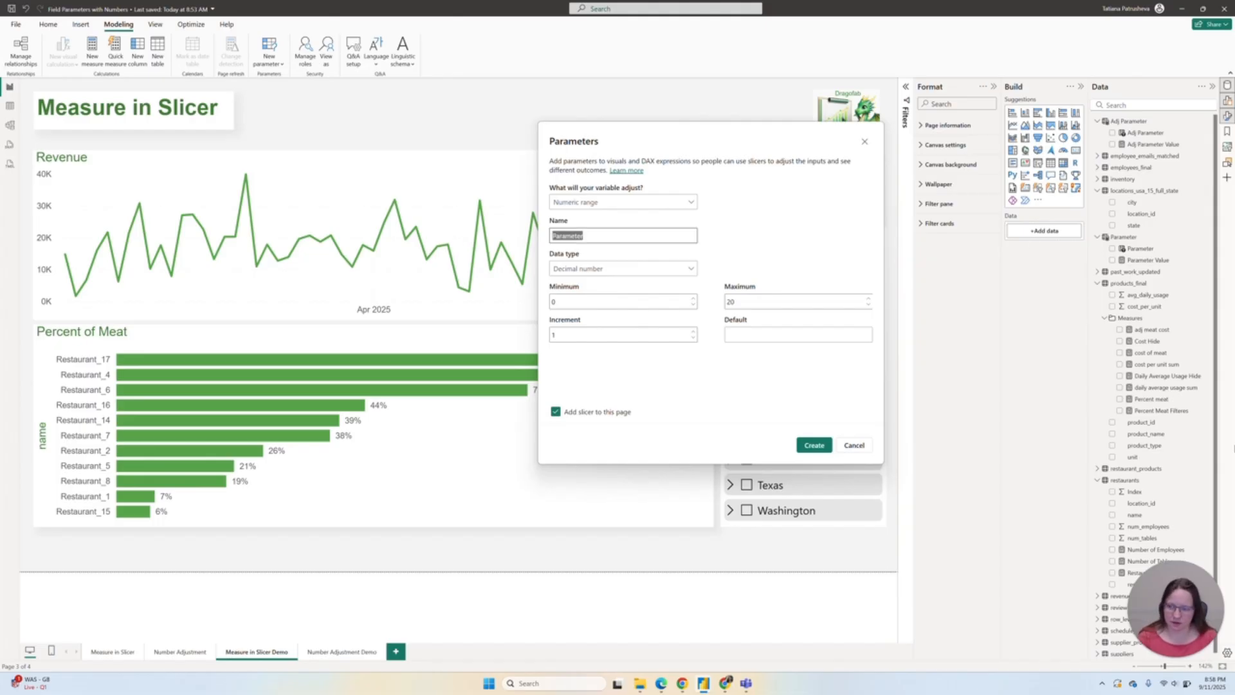
text(Percent of Meat)
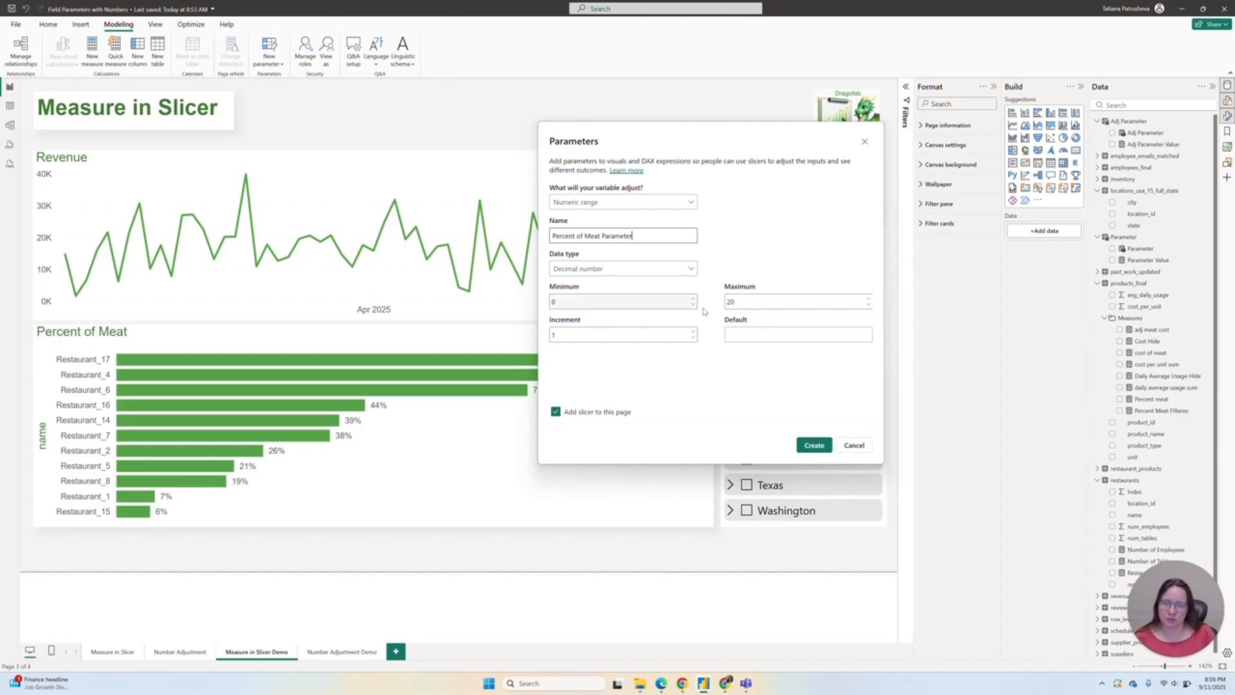
- Set the parameter's maximum to 1 and increment to 0.1, and create it with its slicer on this page
click(765, 302)
key(BackSpace)
key(BackSpace)
text(1)
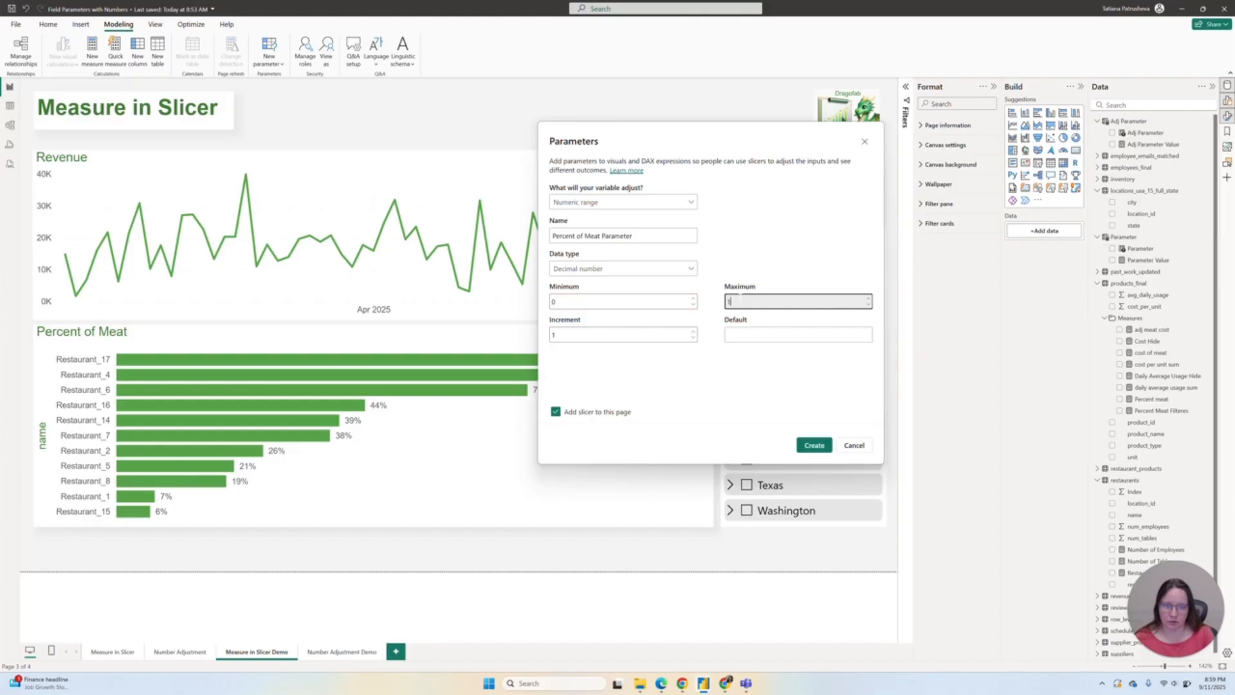
click(605, 334)
key(BackSpace)
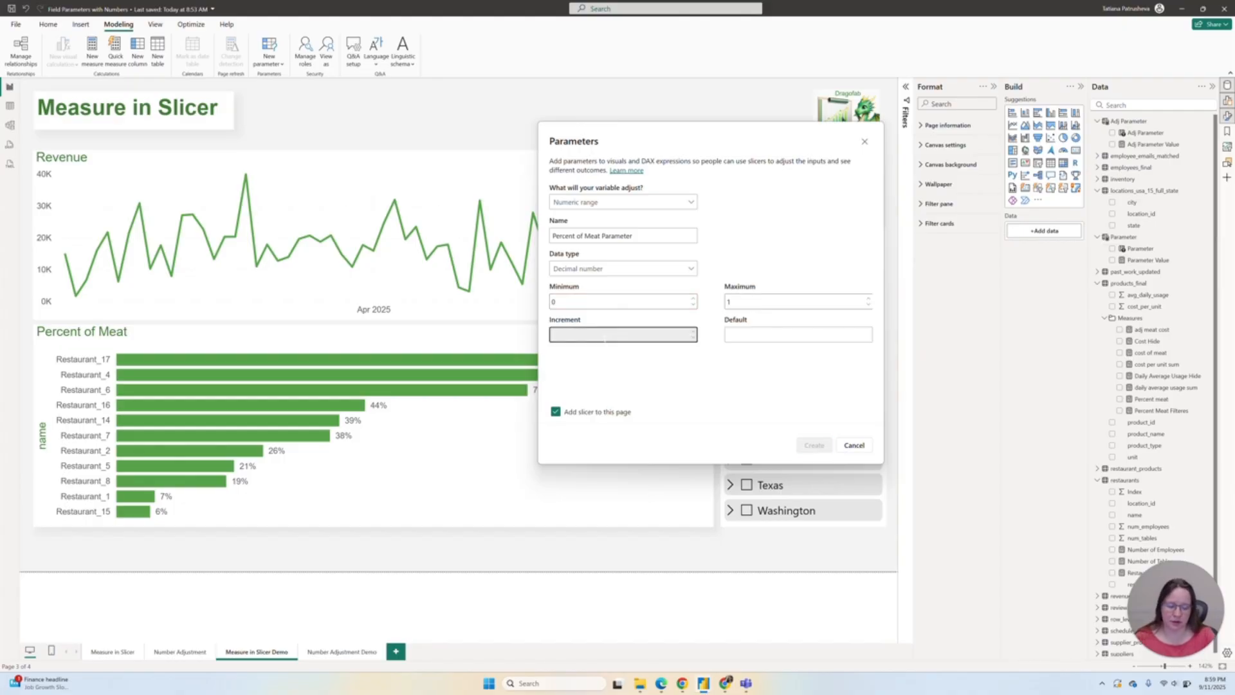
text(0.1)
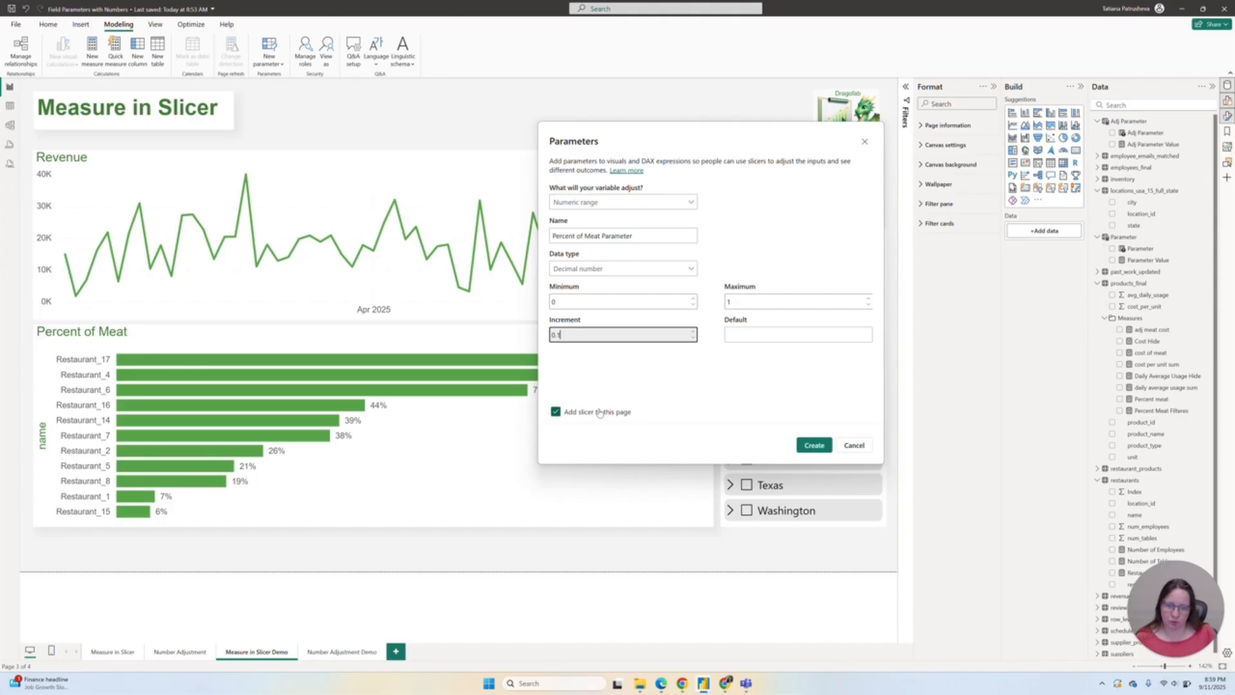
click(811, 450)
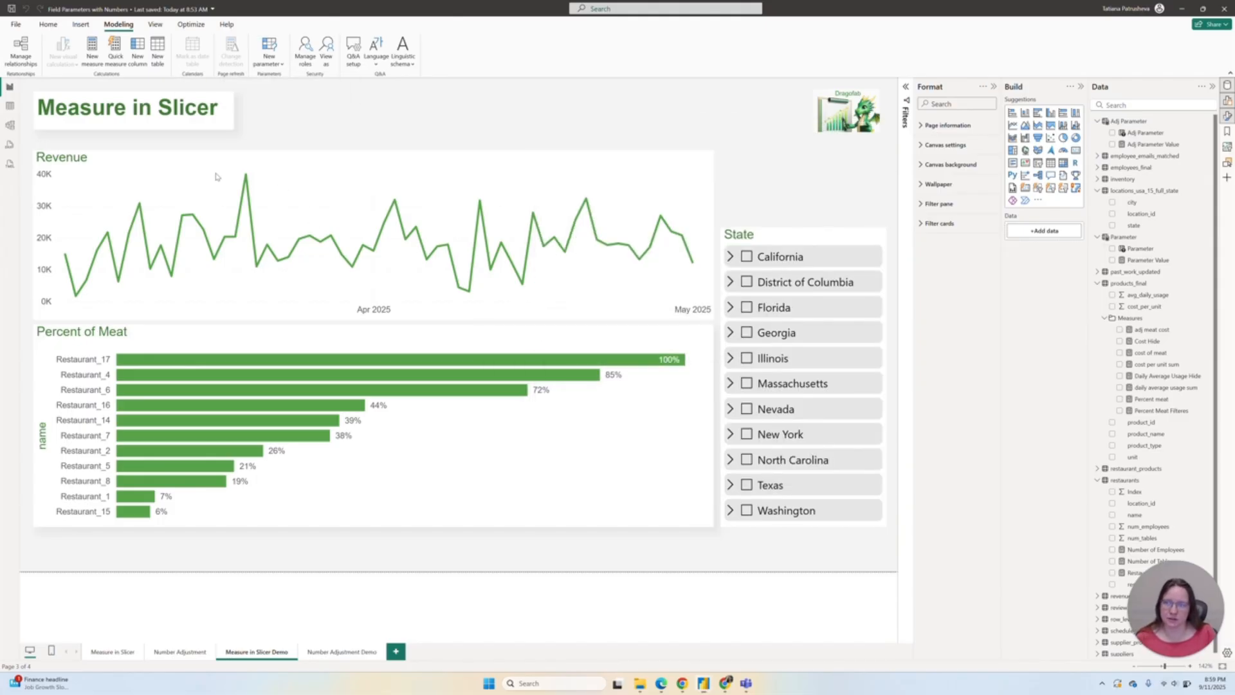
- Move the Percent of Meat Parameter slicer to the report's upper-right area below the logo and set its style to Between
drag(269, 228, 786, 238)
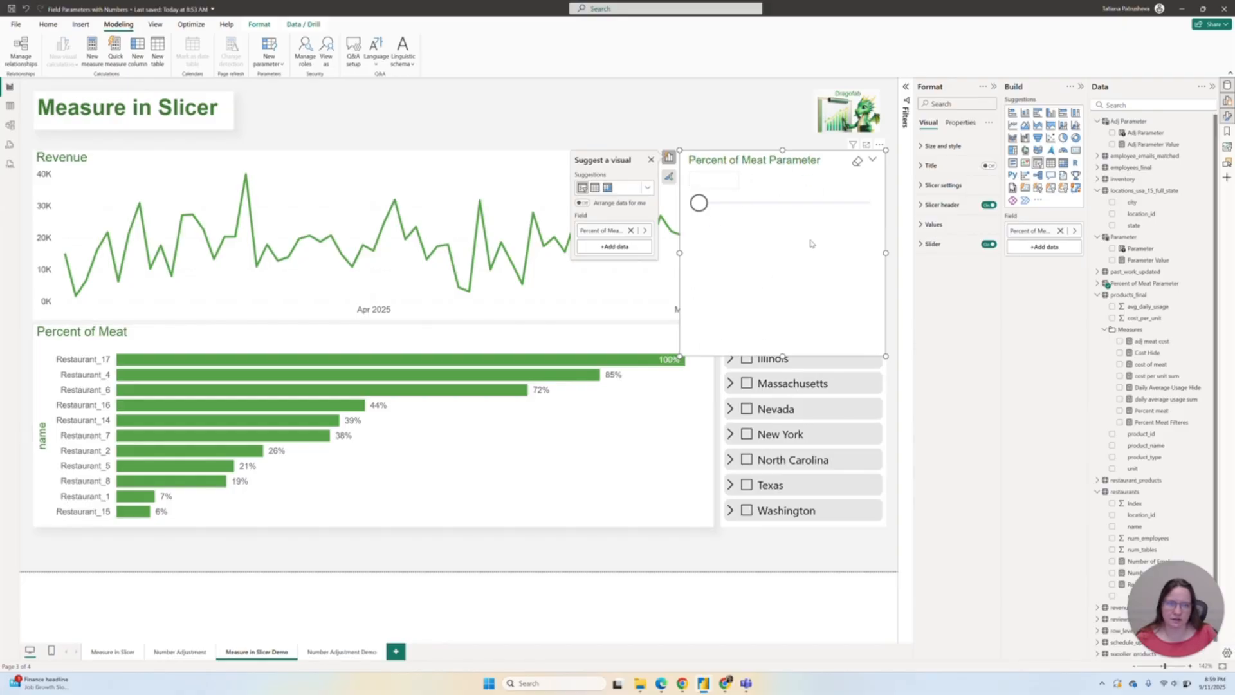
click(943, 186)
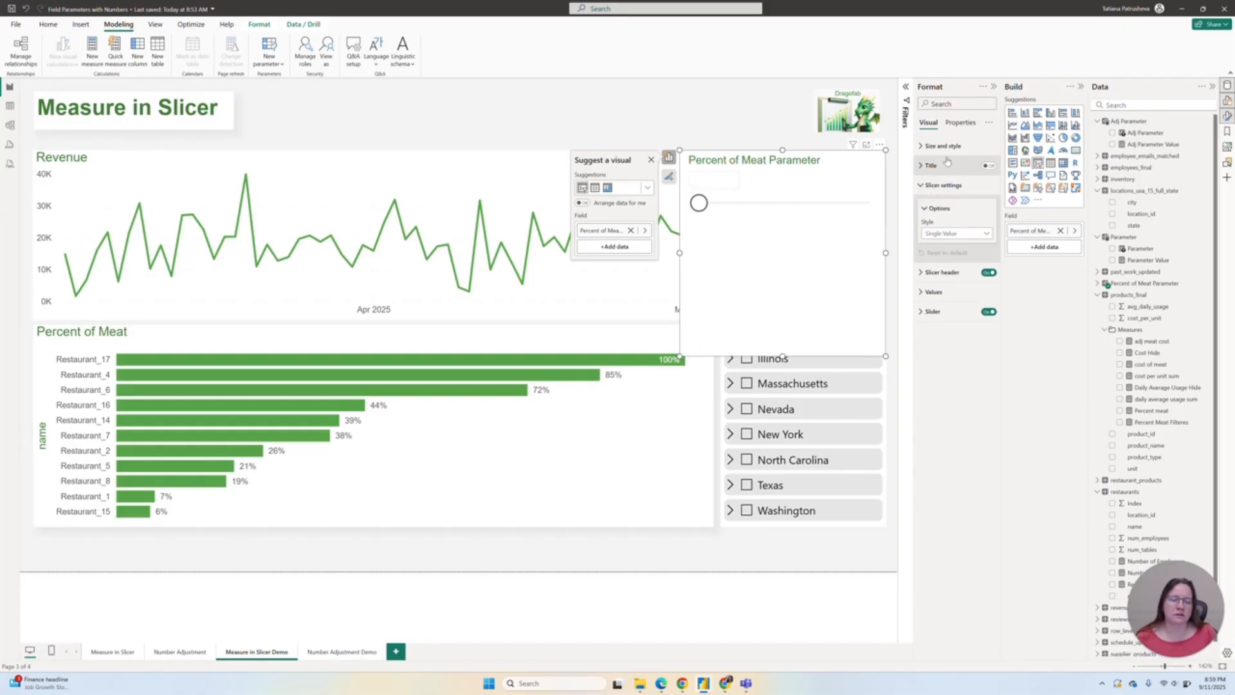
click(945, 236)
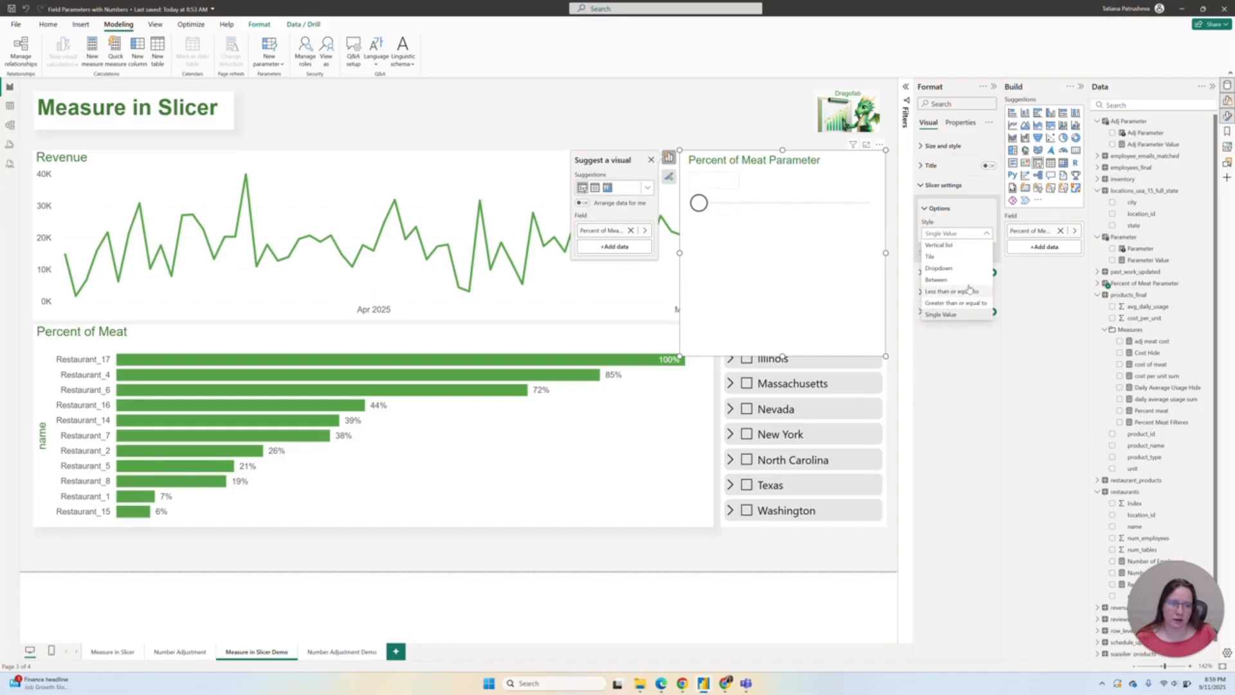
click(938, 280)
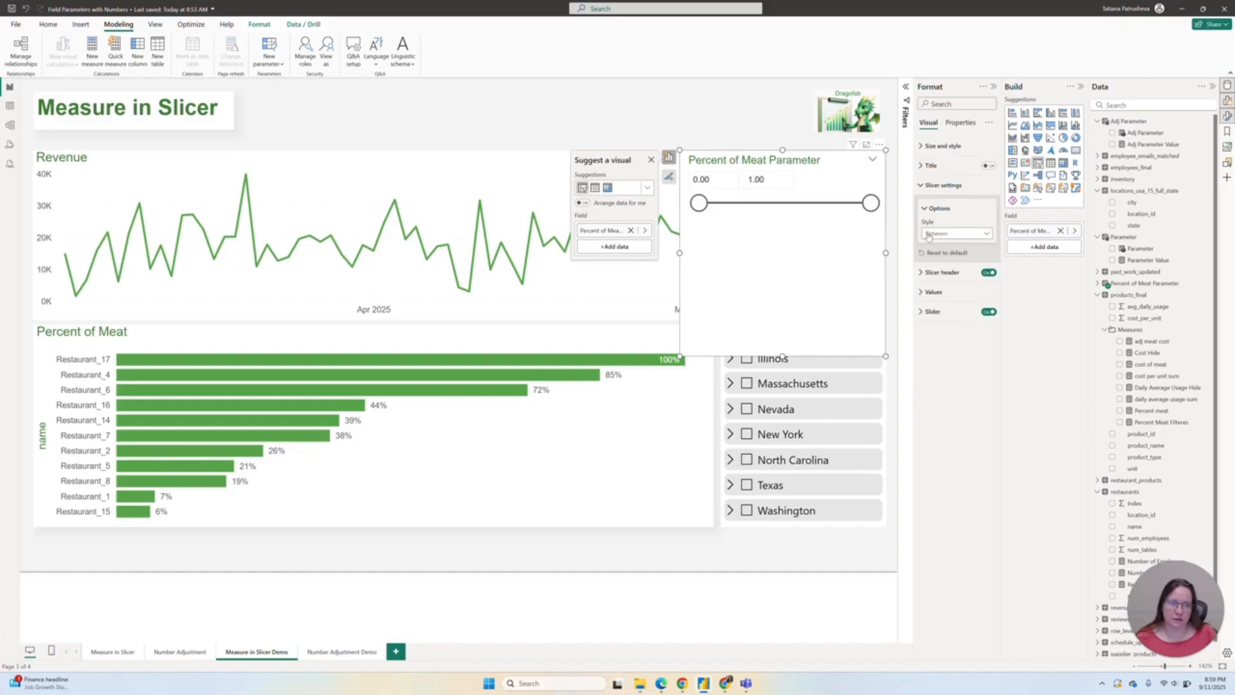
- Shrink the Percent of Meat Parameter slicer to fit the space directly above the State slicer
click(707, 180)
drag(680, 356, 721, 224)
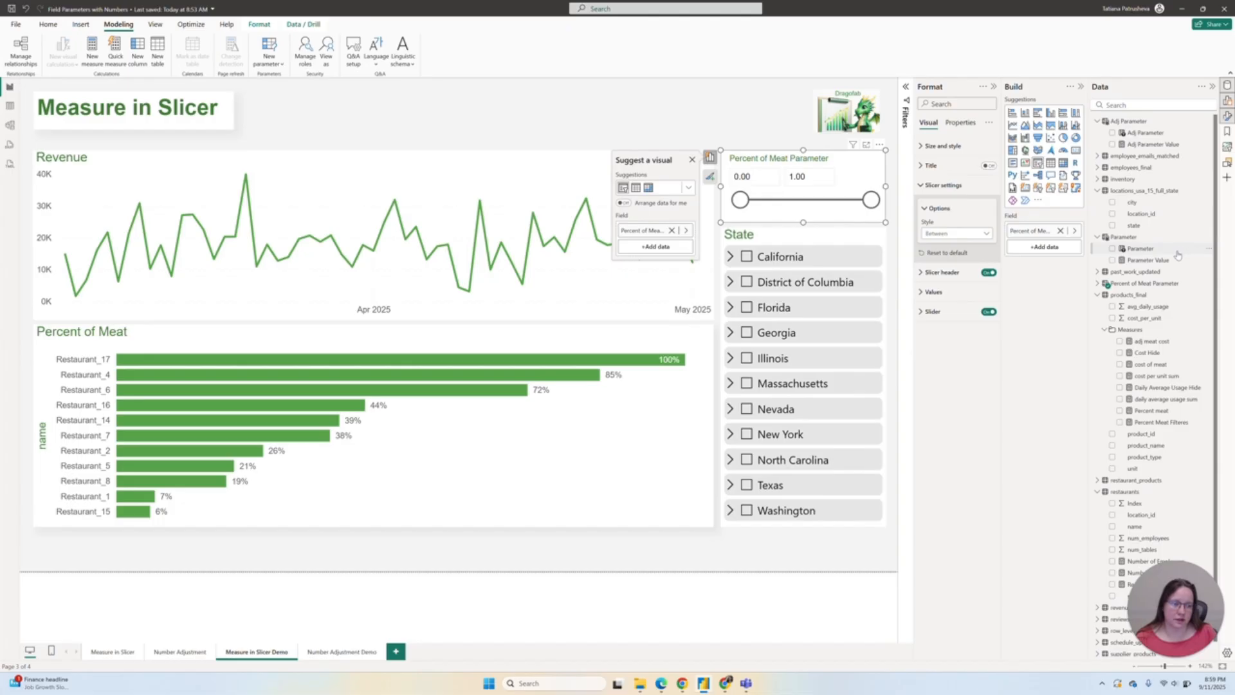
- Format the Percent of Meat Parameter column as Percentage with 0 decimal places
click(1098, 237)
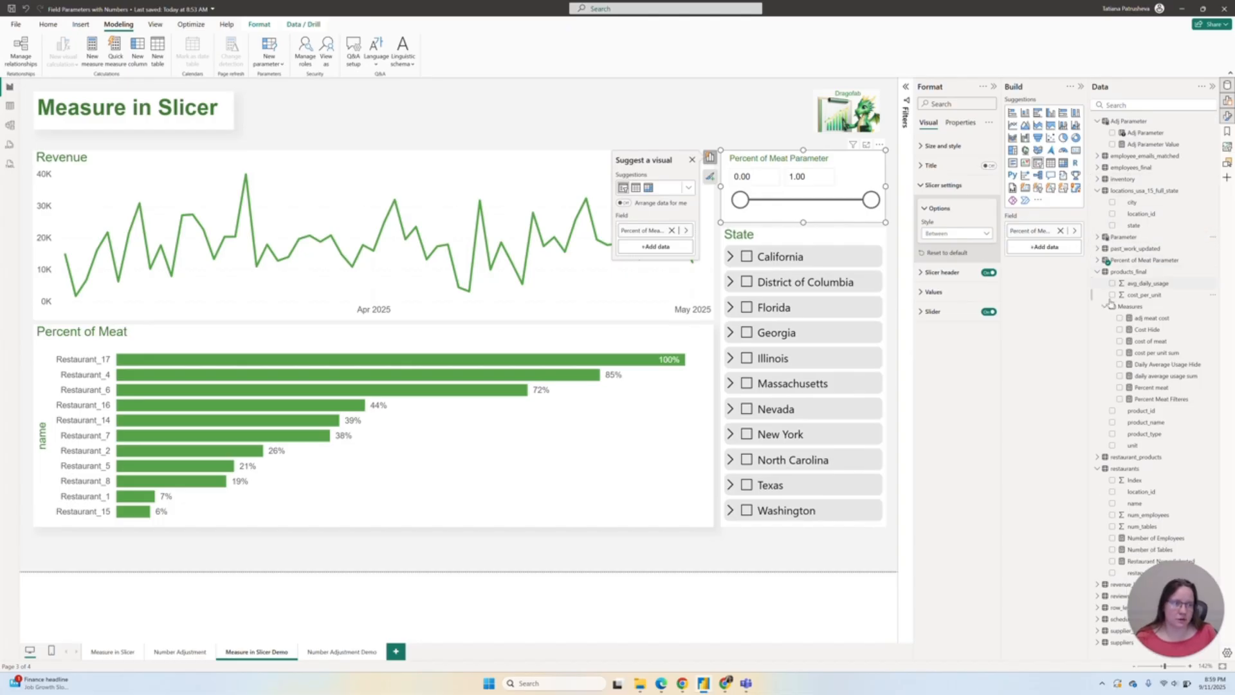
click(1097, 259)
click(1155, 272)
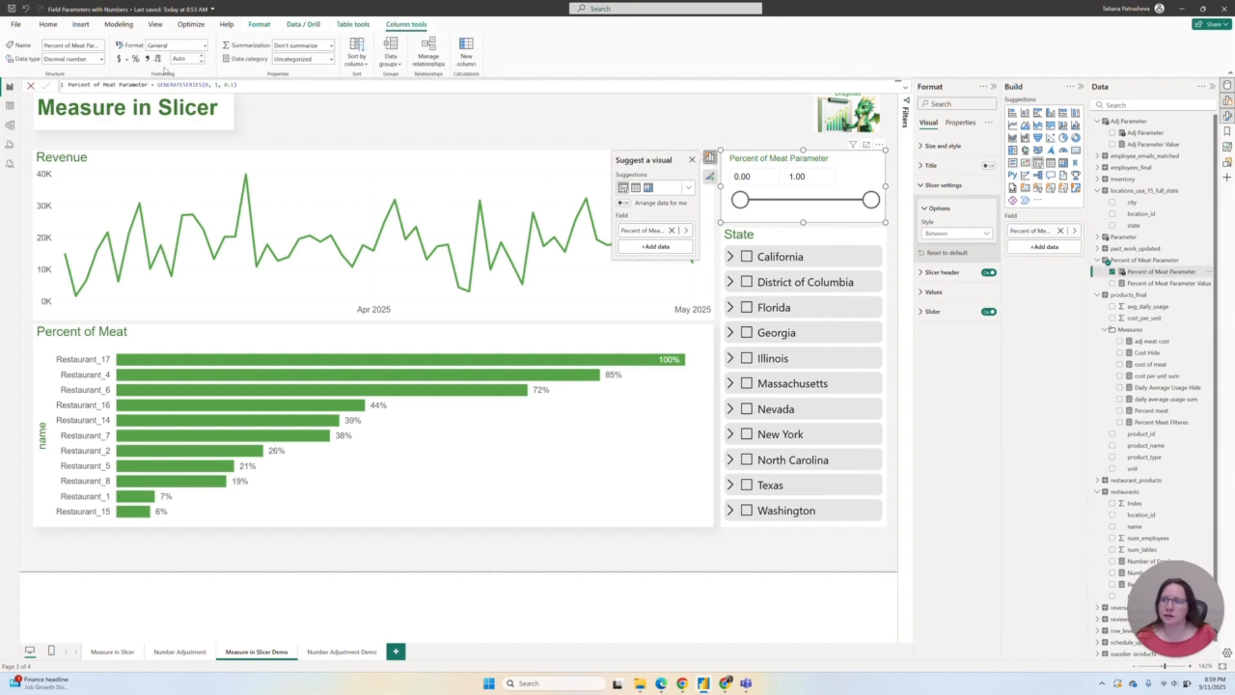
click(204, 46)
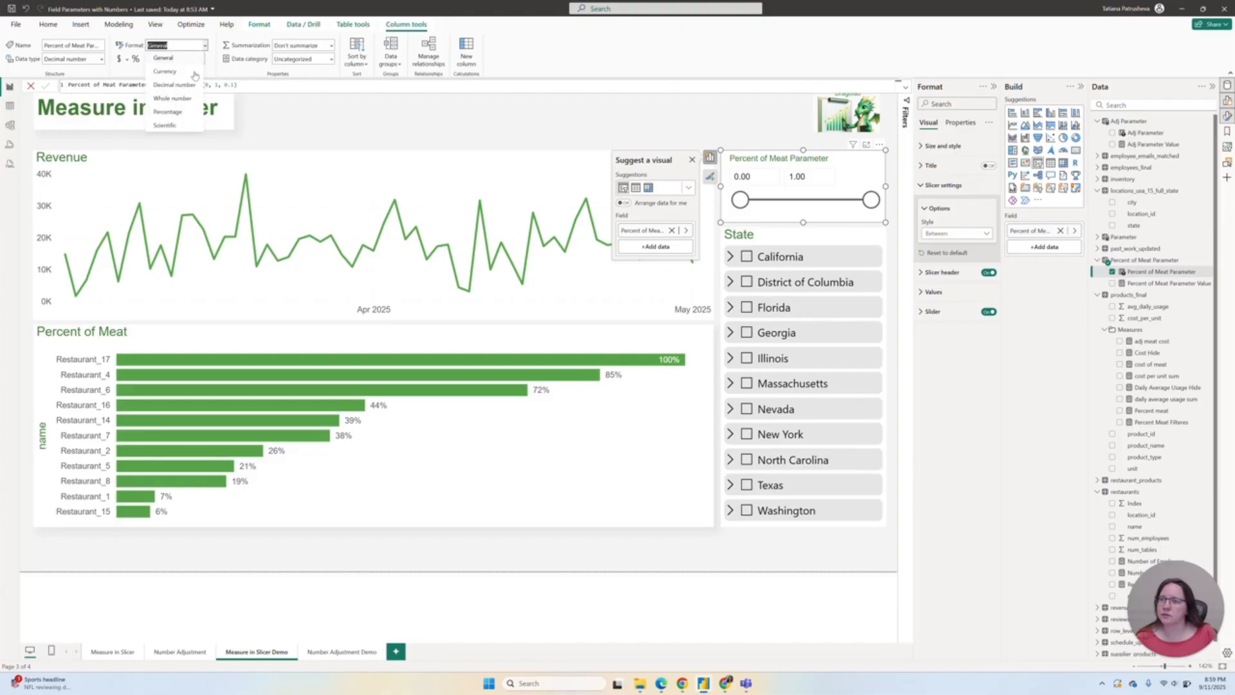
click(182, 112)
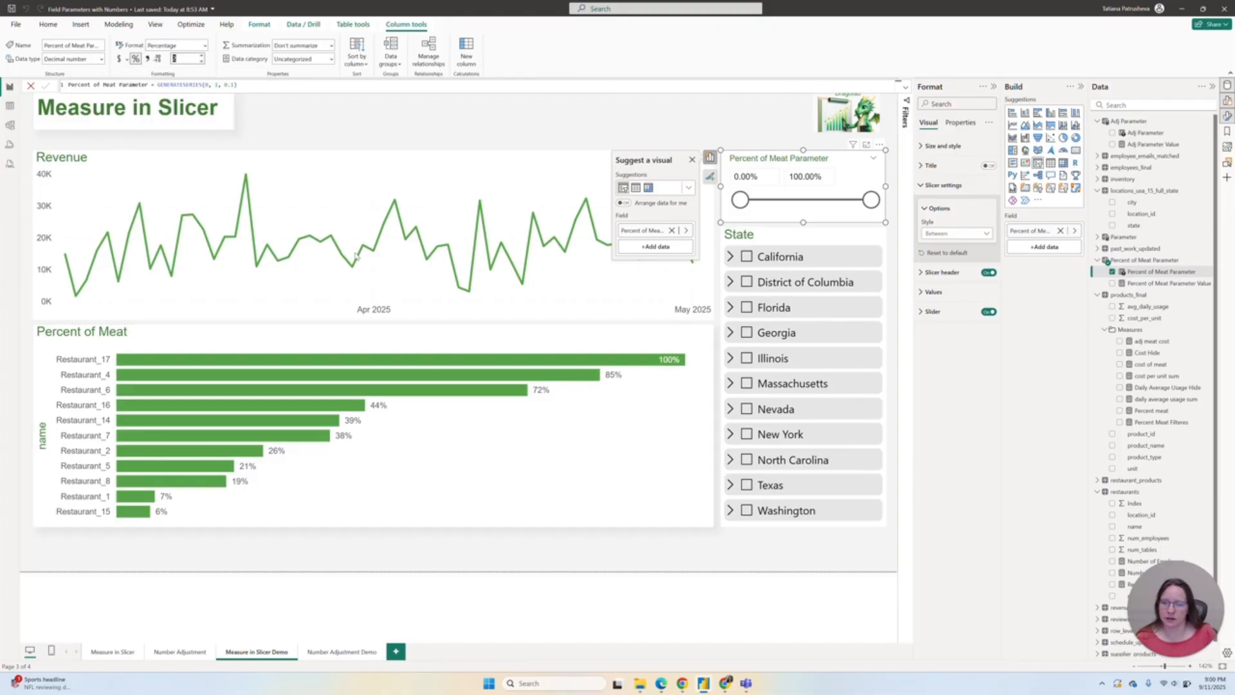
text(0)
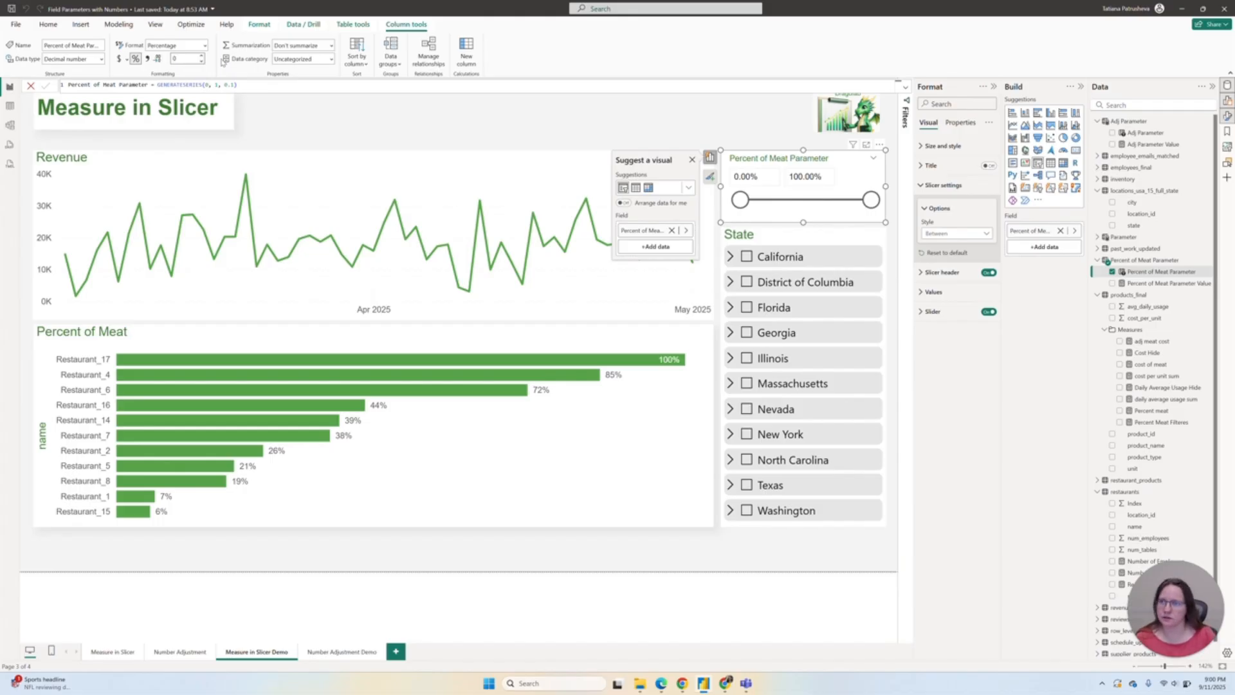
key(Return)
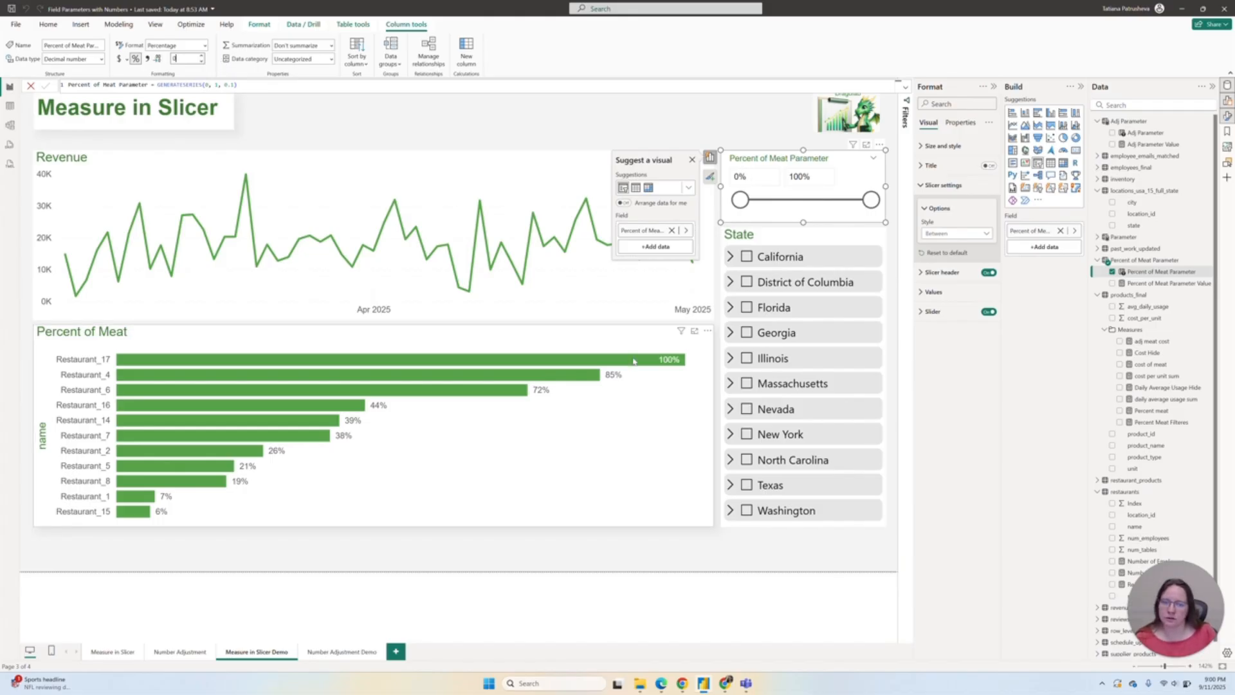
- Try narrowing the Percent of Meat Parameter slicer's range and return it to 0% to 100%
click(744, 122)
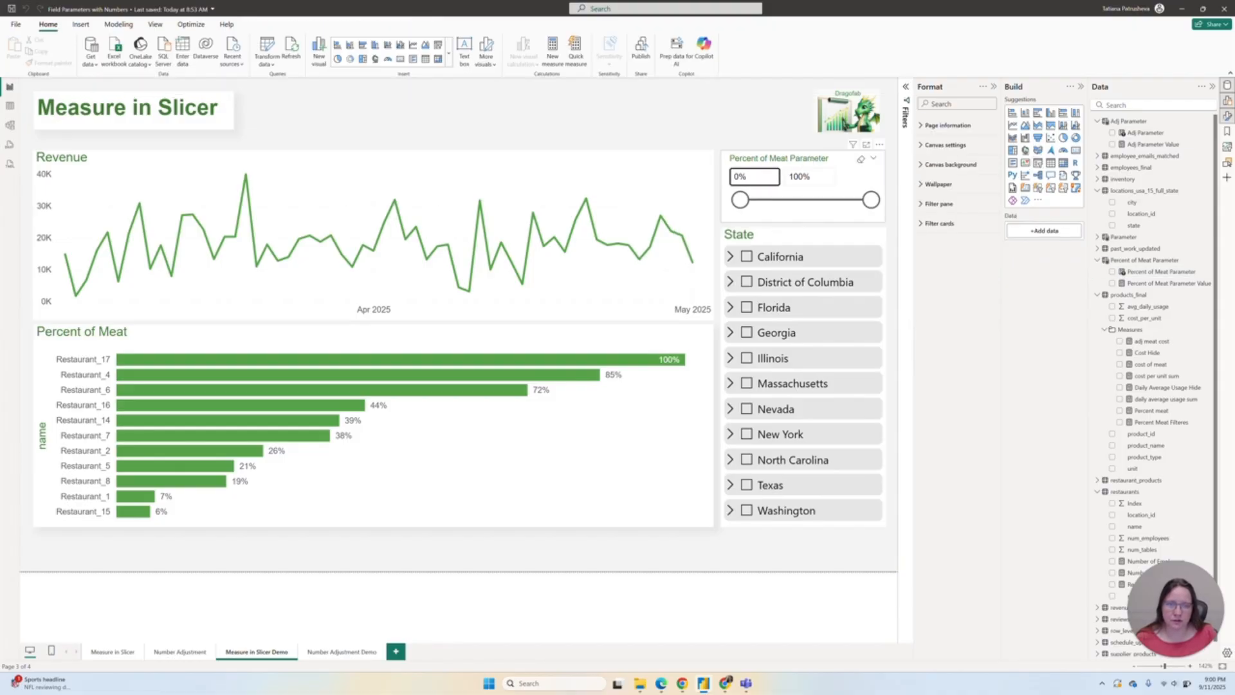
mouse_move(740, 200)
mouse_down()
mouse_move(827, 200)
mouse_move(741, 200)
mouse_up()
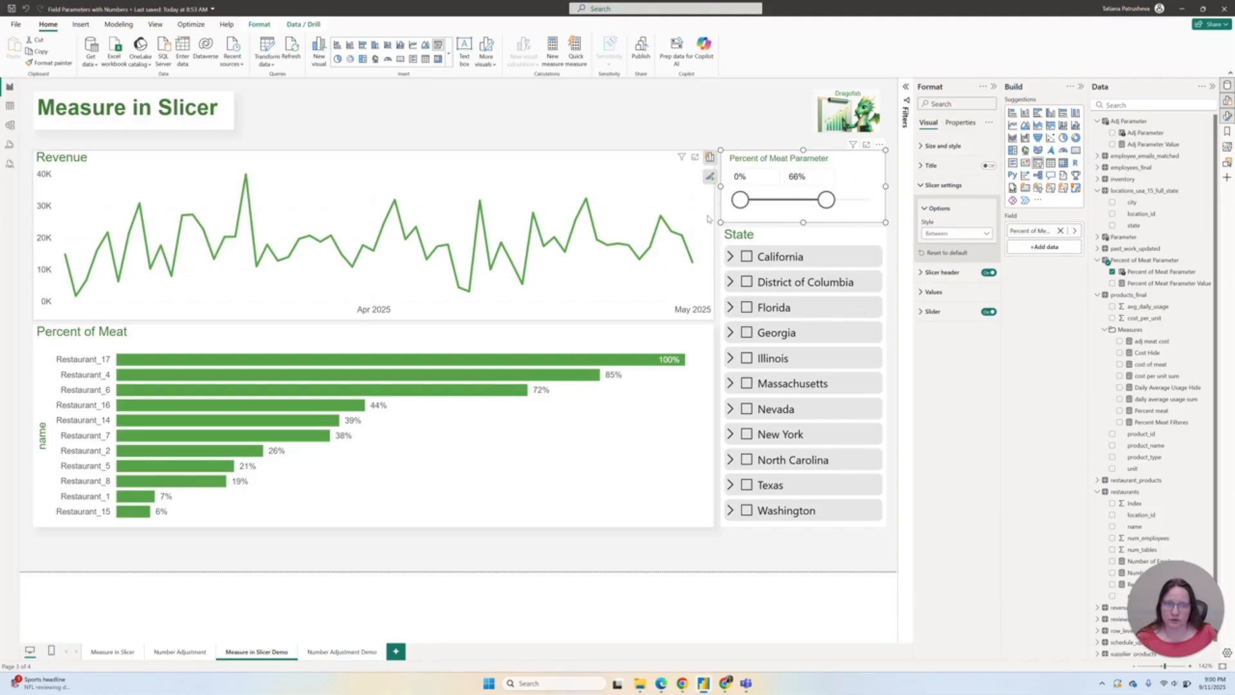
drag(827, 200, 871, 201)
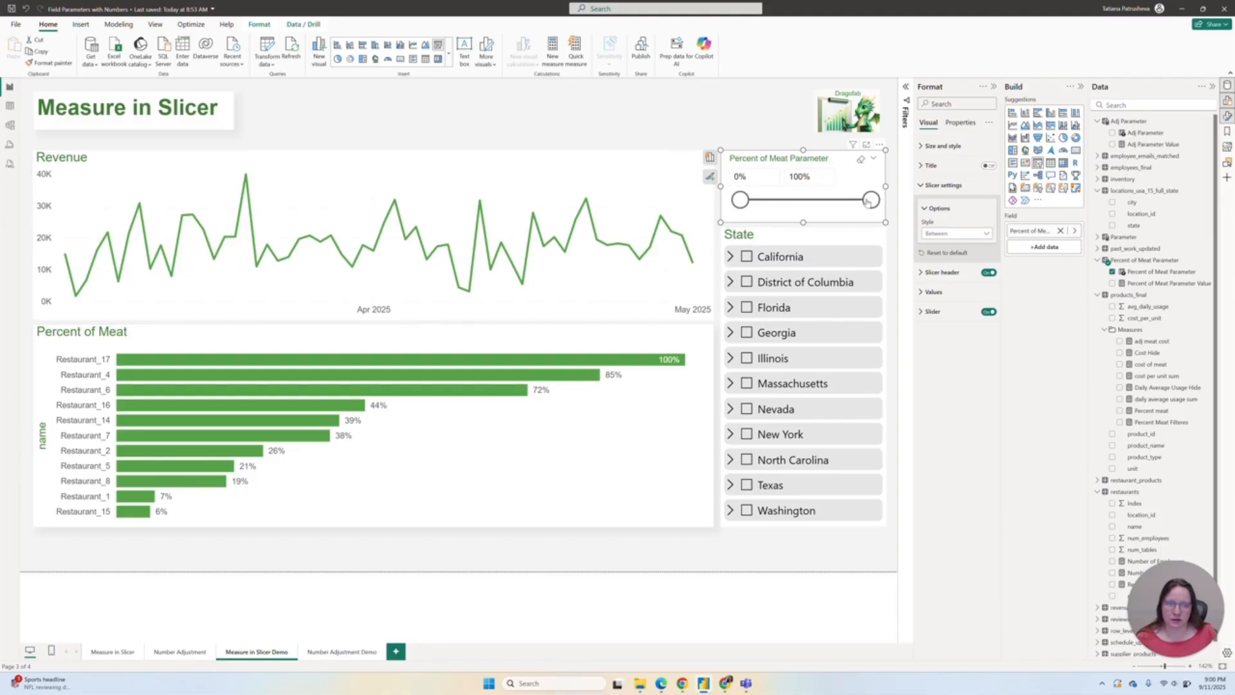
mouse_move(757, 204)
mouse_down()
mouse_move(814, 204)
mouse_move(739, 200)
mouse_up()
drag(827, 200, 871, 200)
click(756, 126)
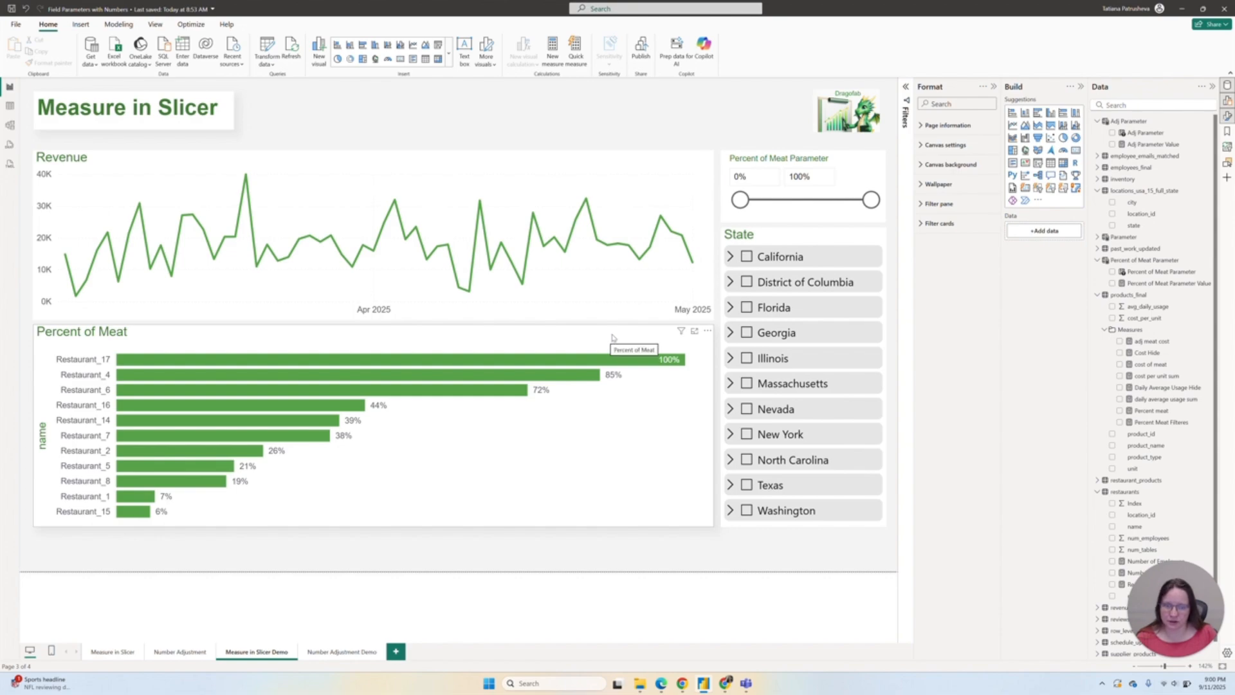
- Copy the entire DAX formula of the existing Percent Meat Filteres measure in products_final
click(592, 346)
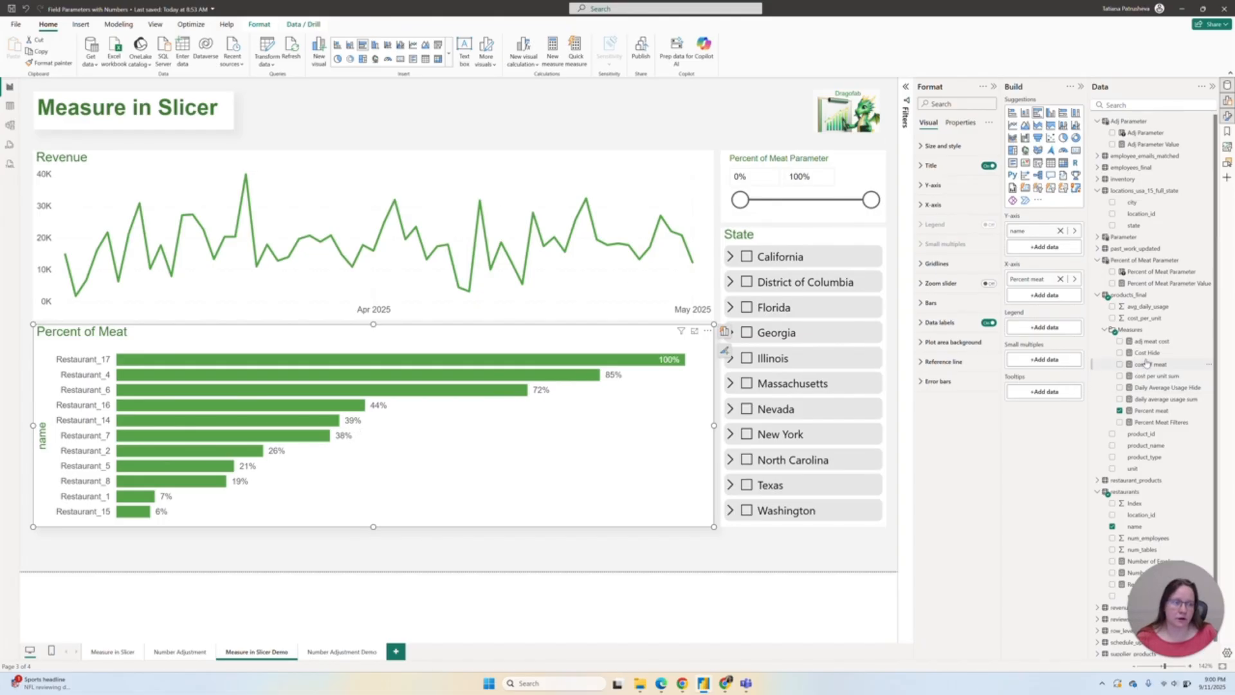
click(1163, 423)
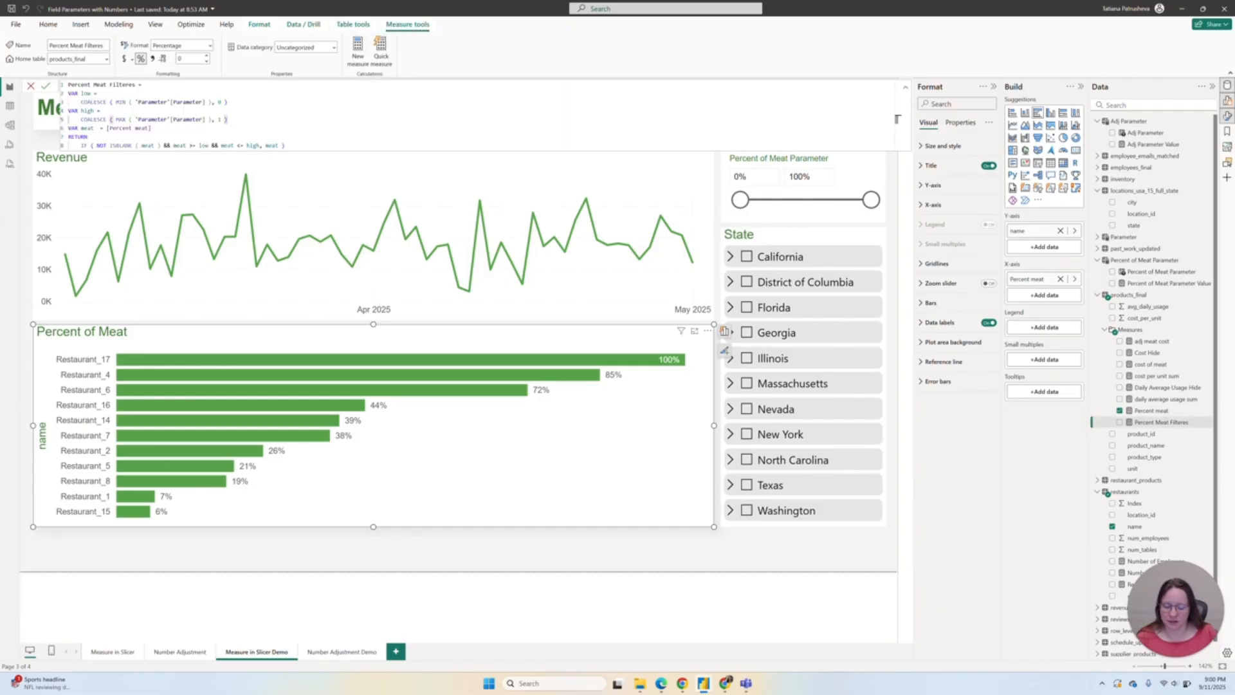
key(ctrl+a)
key(ctrl+c)
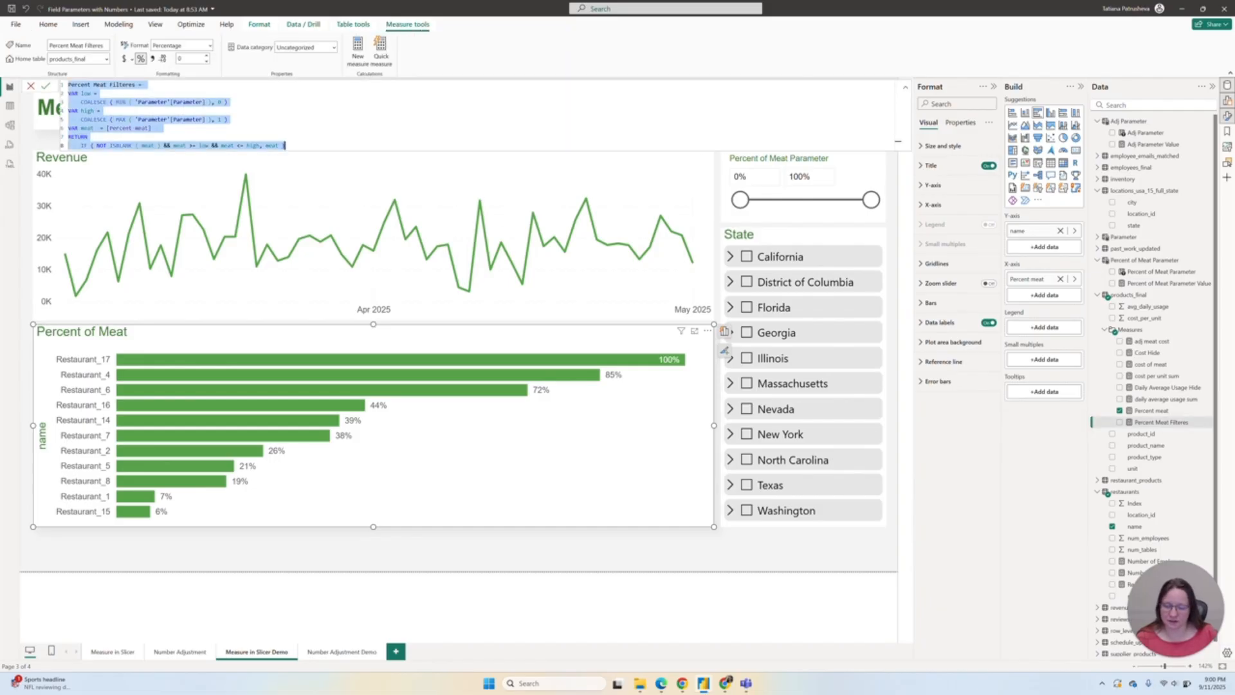
- Create a new measure in products_final's Measures folder from the copied formula and name it Percent Meat Parameter Filter
click(1209, 329)
click(1189, 338)
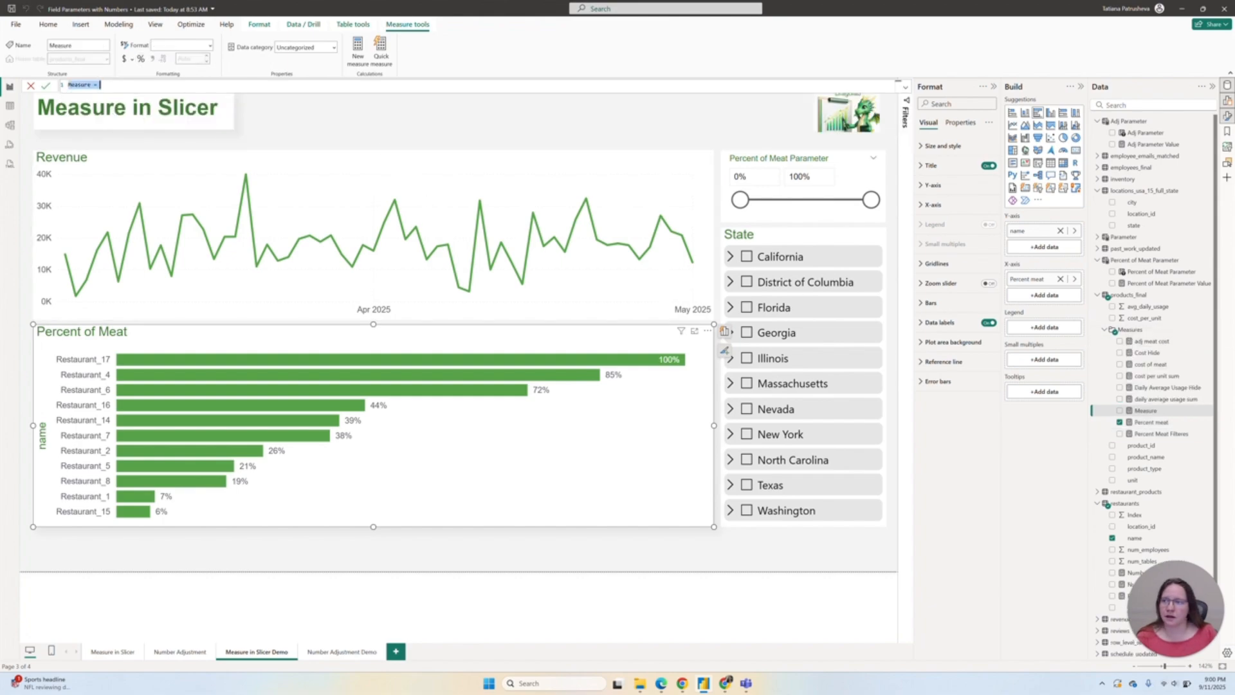
key(ctrl+v)
double_click(122, 85)
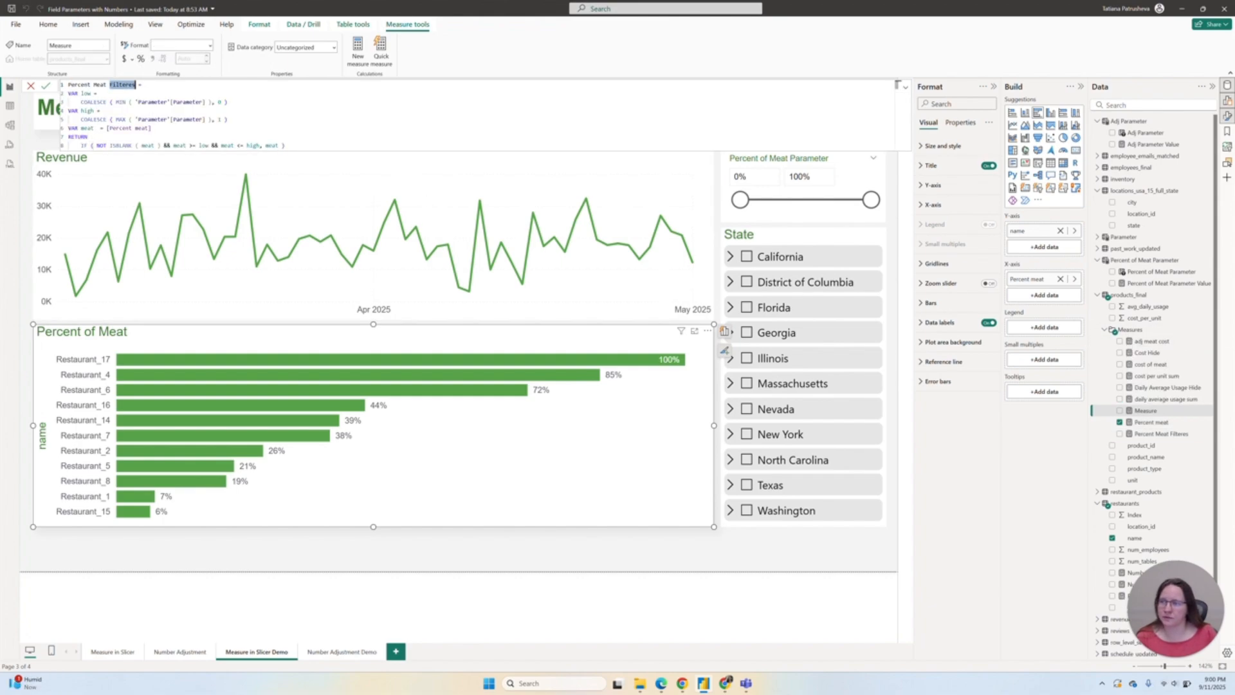
text(Parame)
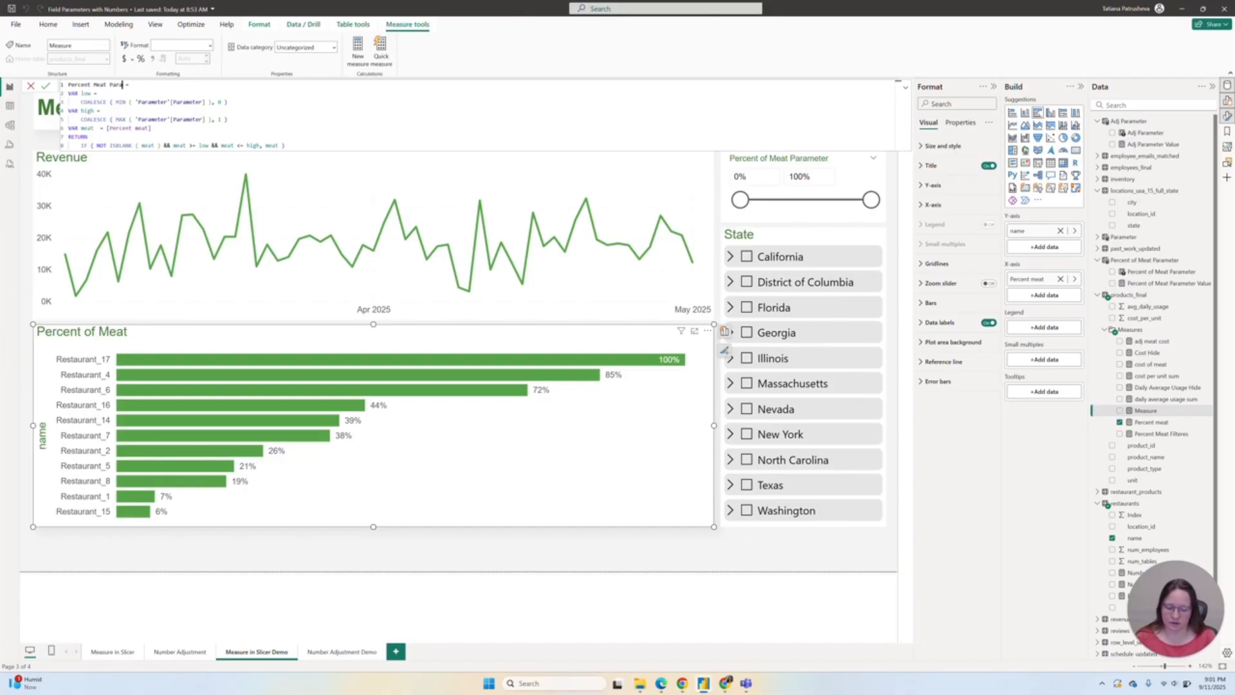
text(ter Filter)
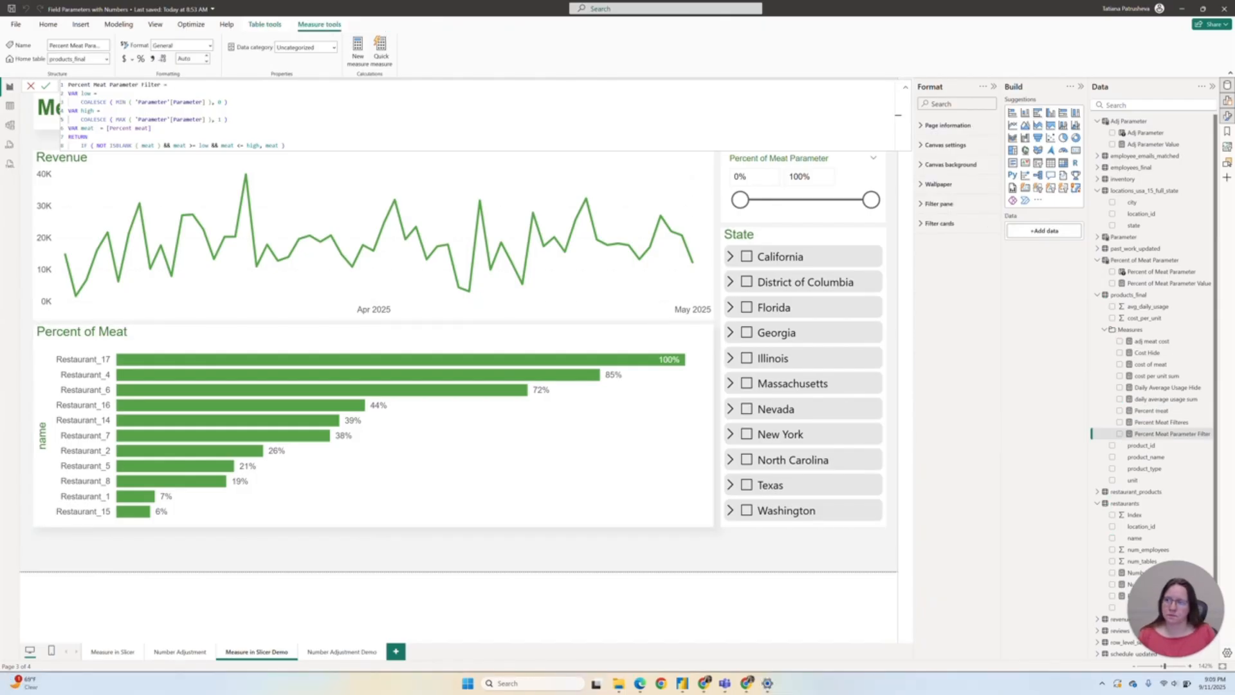
- Replace 'Parameter'[Parameter] with 'Percent of Meat Parameter'[Percent of Meat Parameter] in the measure's low MIN and high MAX expressions
double_click(86, 93)
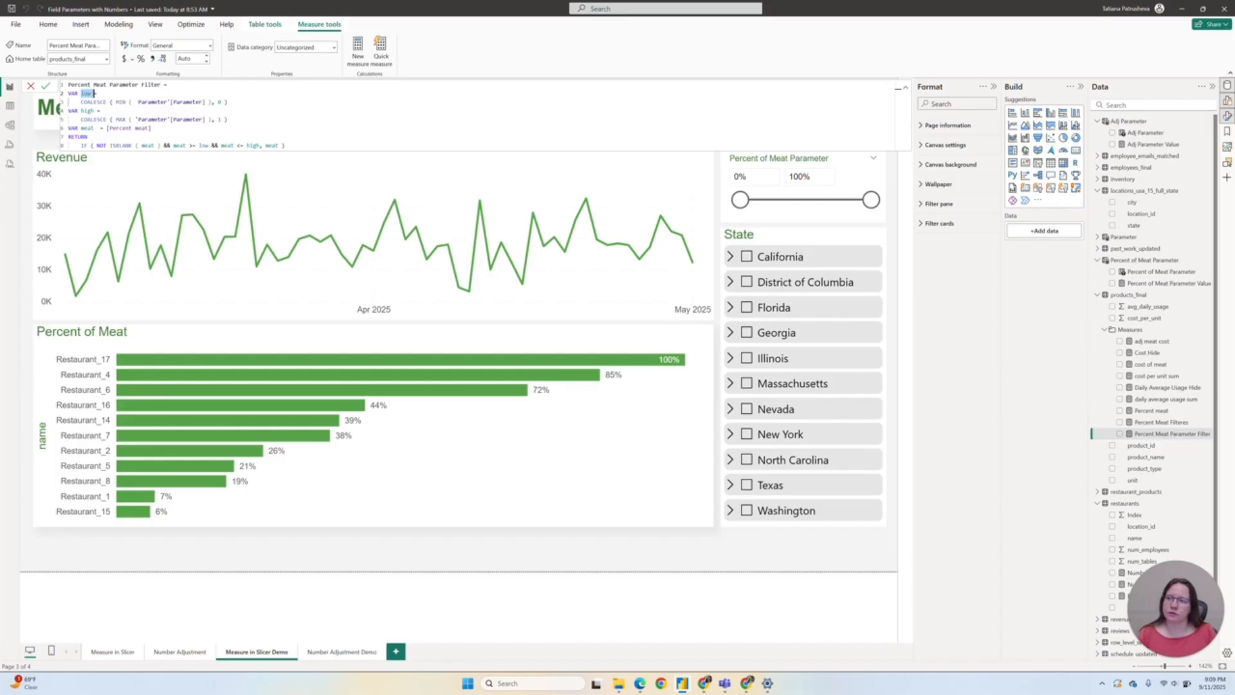
drag(135, 102, 206, 101)
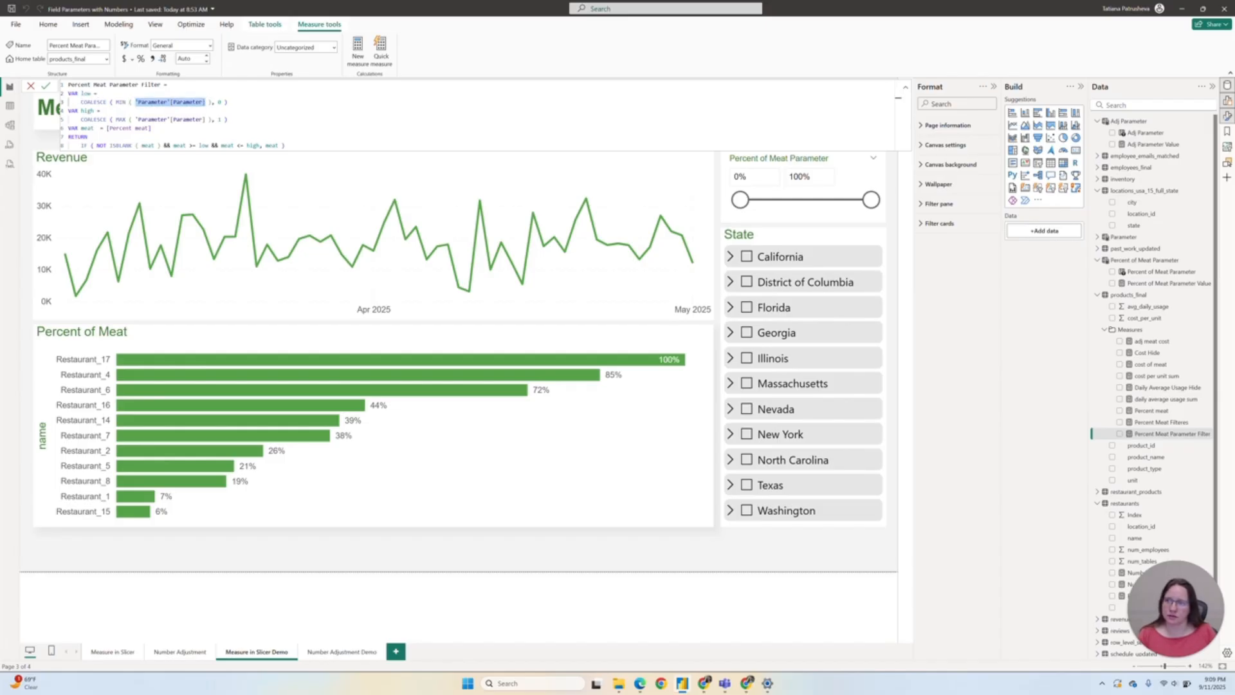
key(BackSpace)
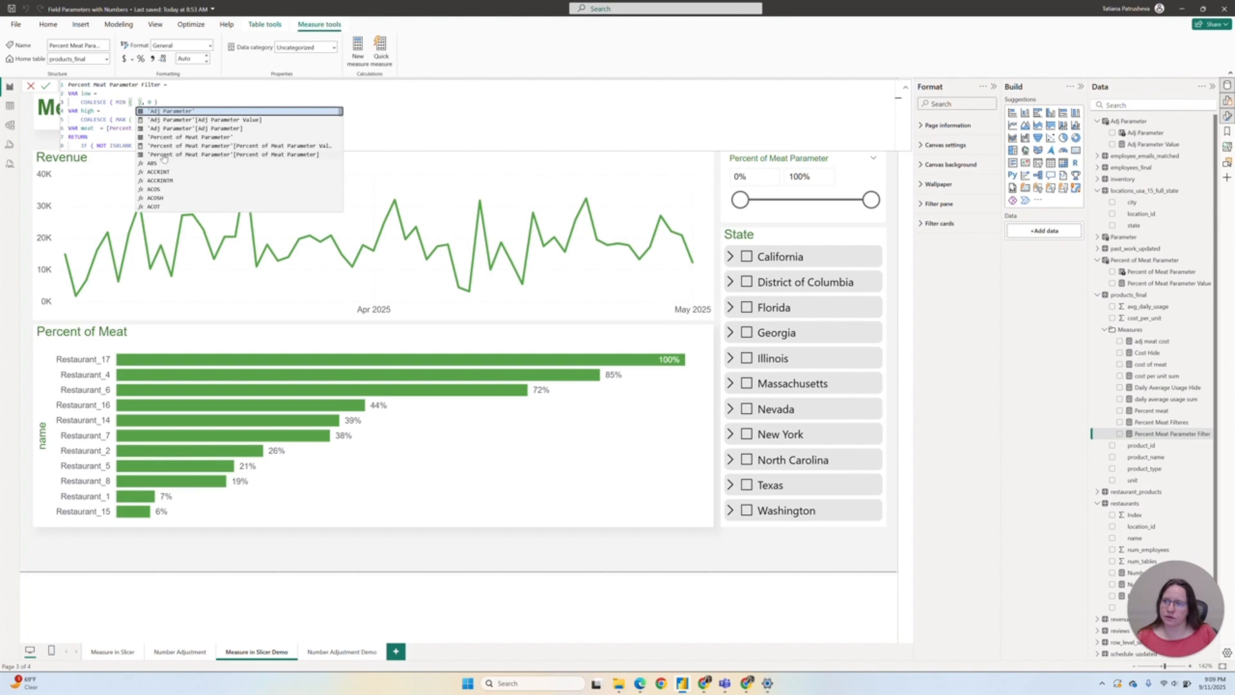
click(230, 157)
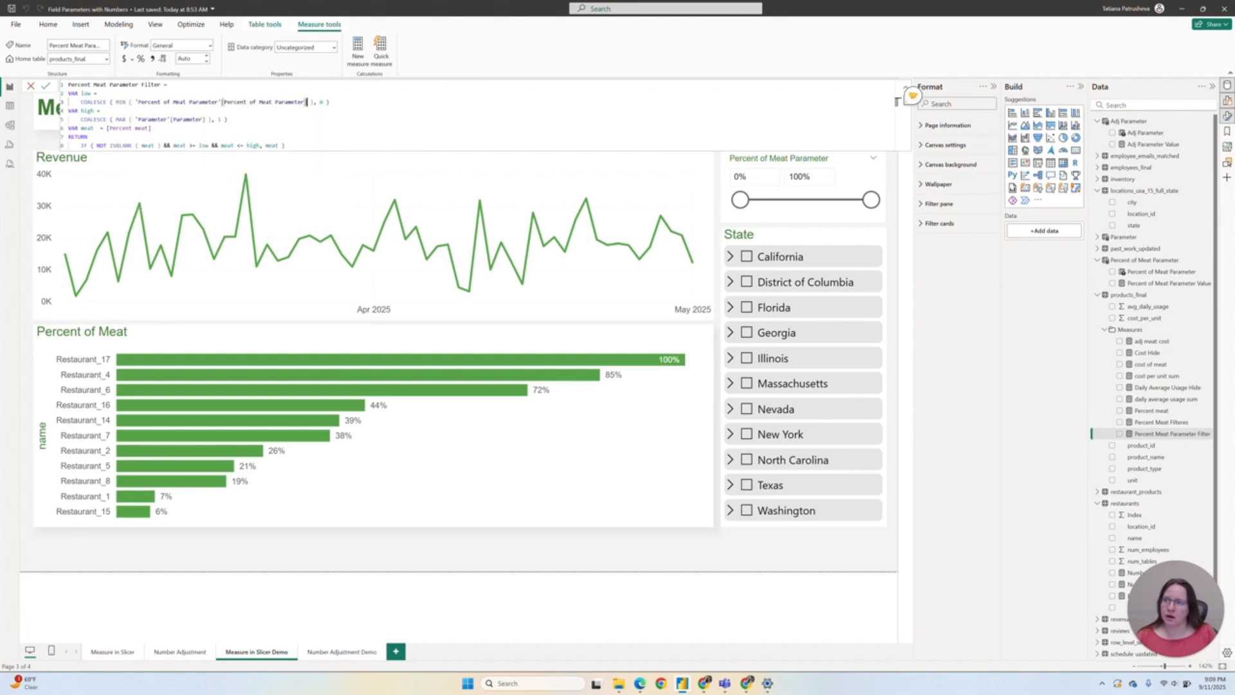
drag(135, 102, 307, 102)
key(ctrl+c)
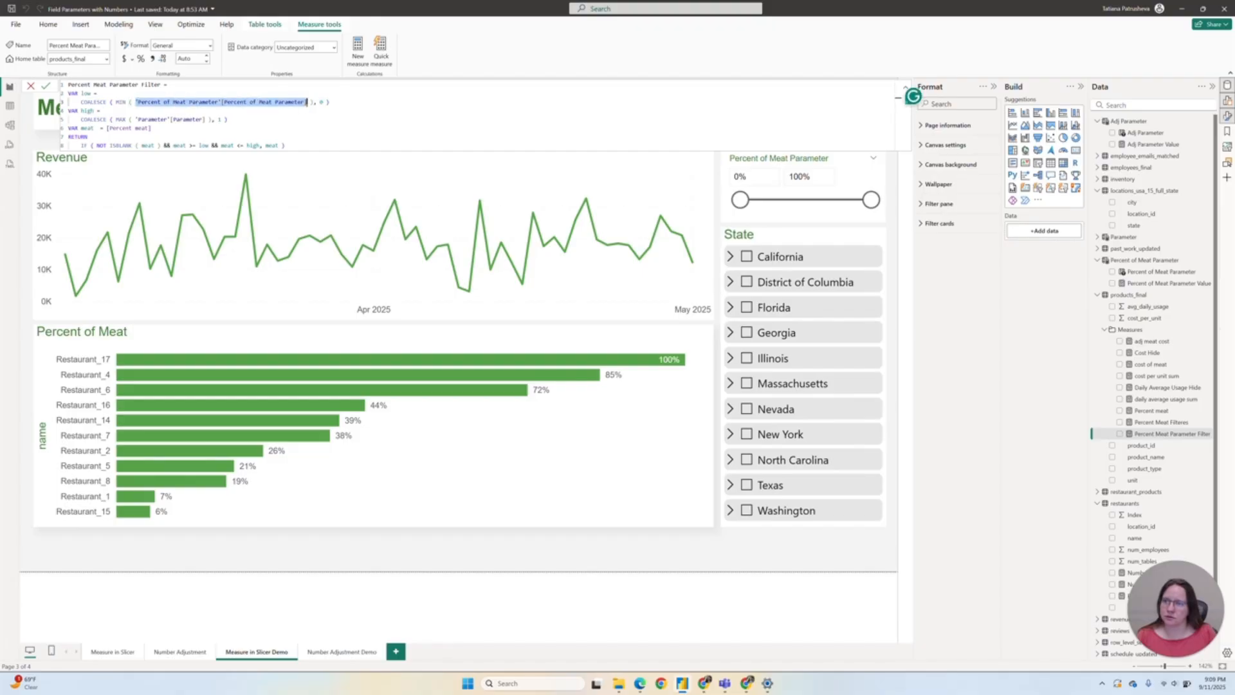
drag(204, 119, 135, 119)
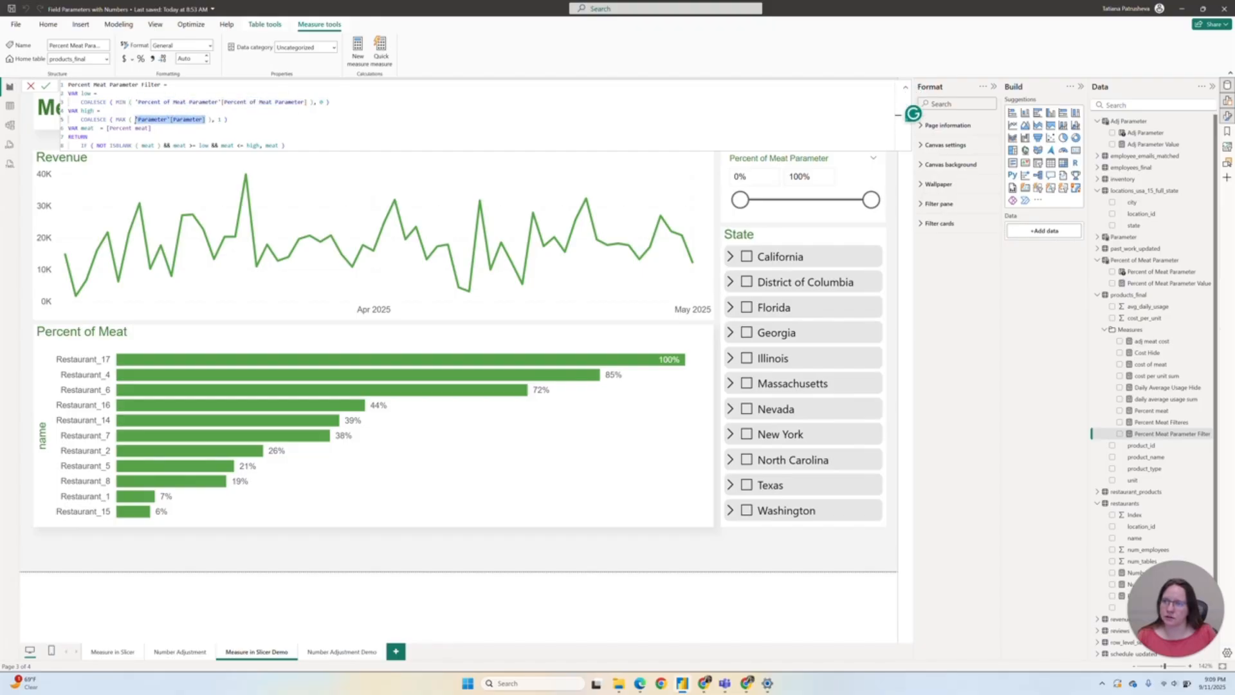
key(ctrl+v)
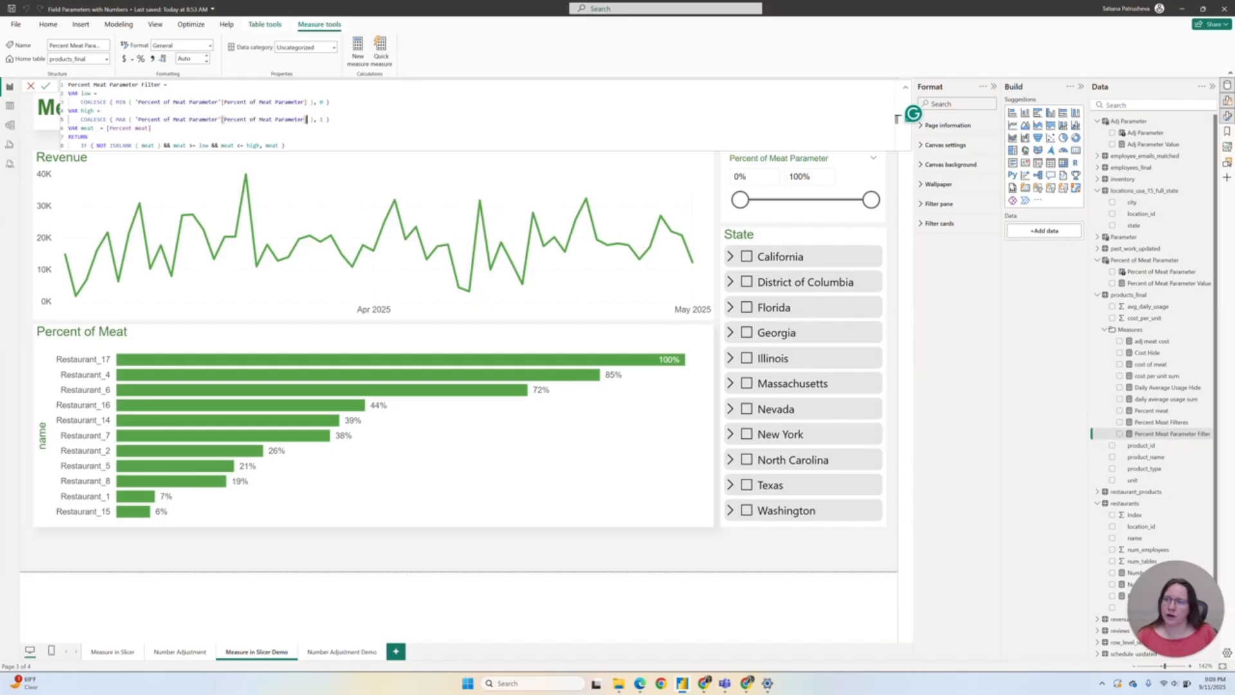
- Examine the COALESCE, MIN and MAX expressions and their fallback values in the measure's low and high variables
click(897, 101)
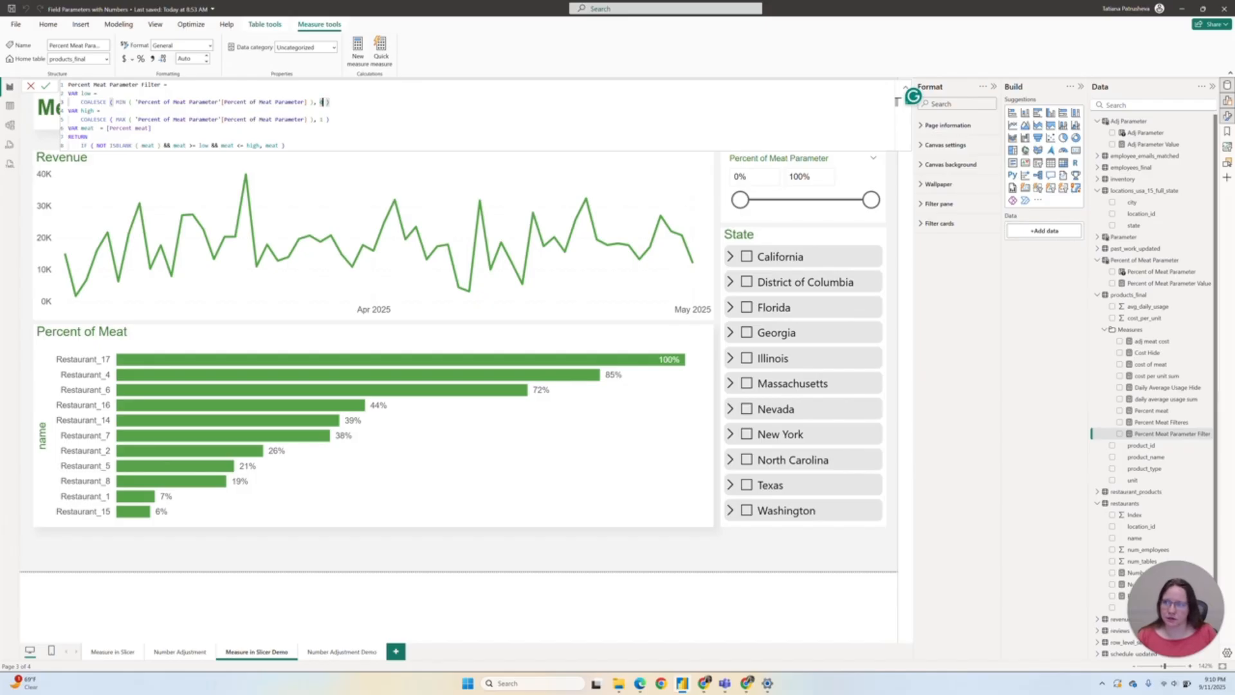
double_click(88, 119)
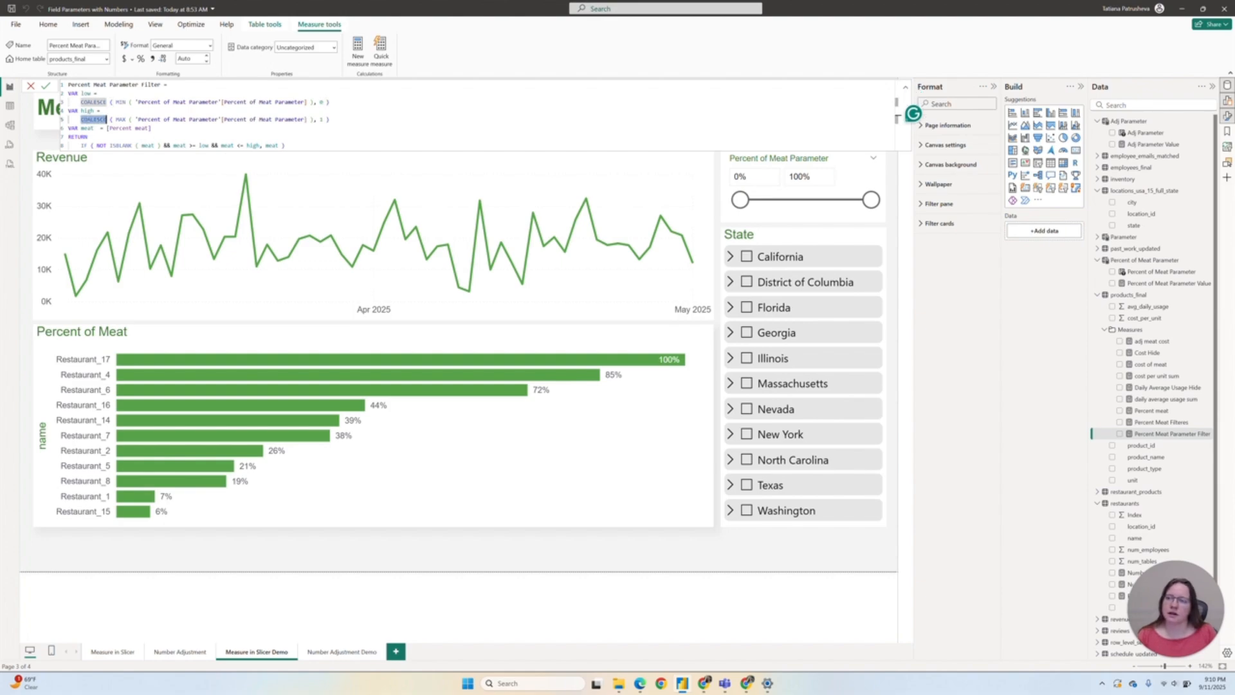
double_click(322, 119)
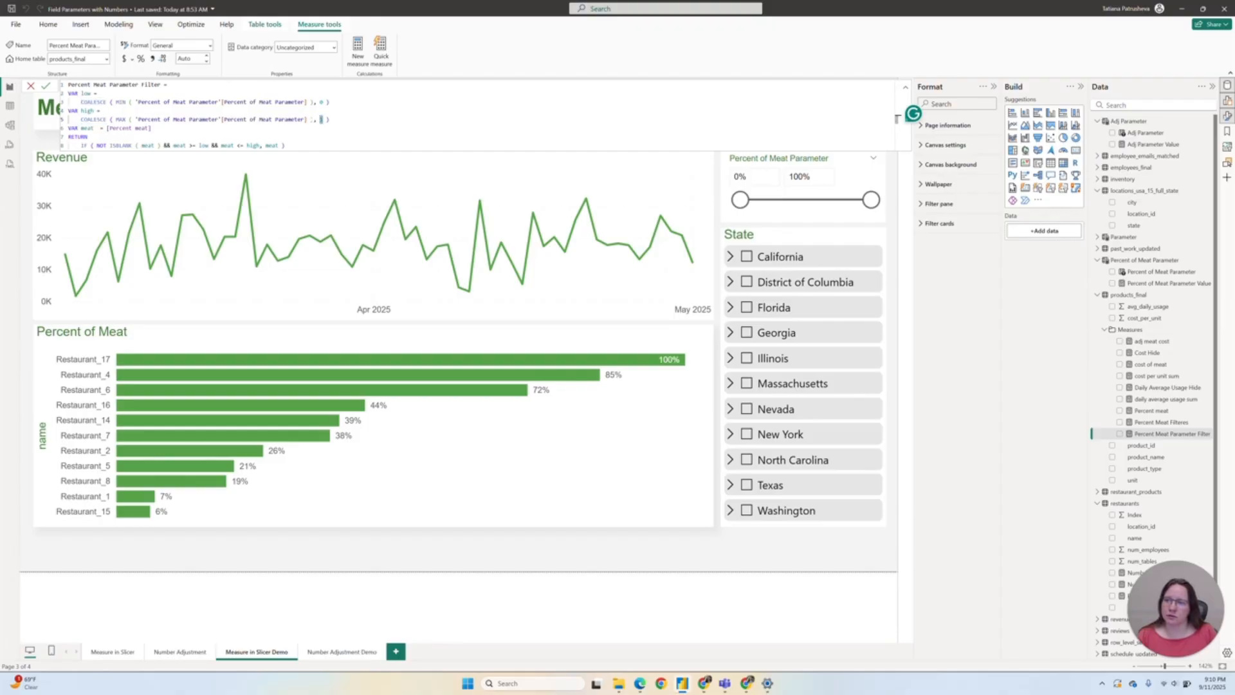
drag(310, 120, 115, 120)
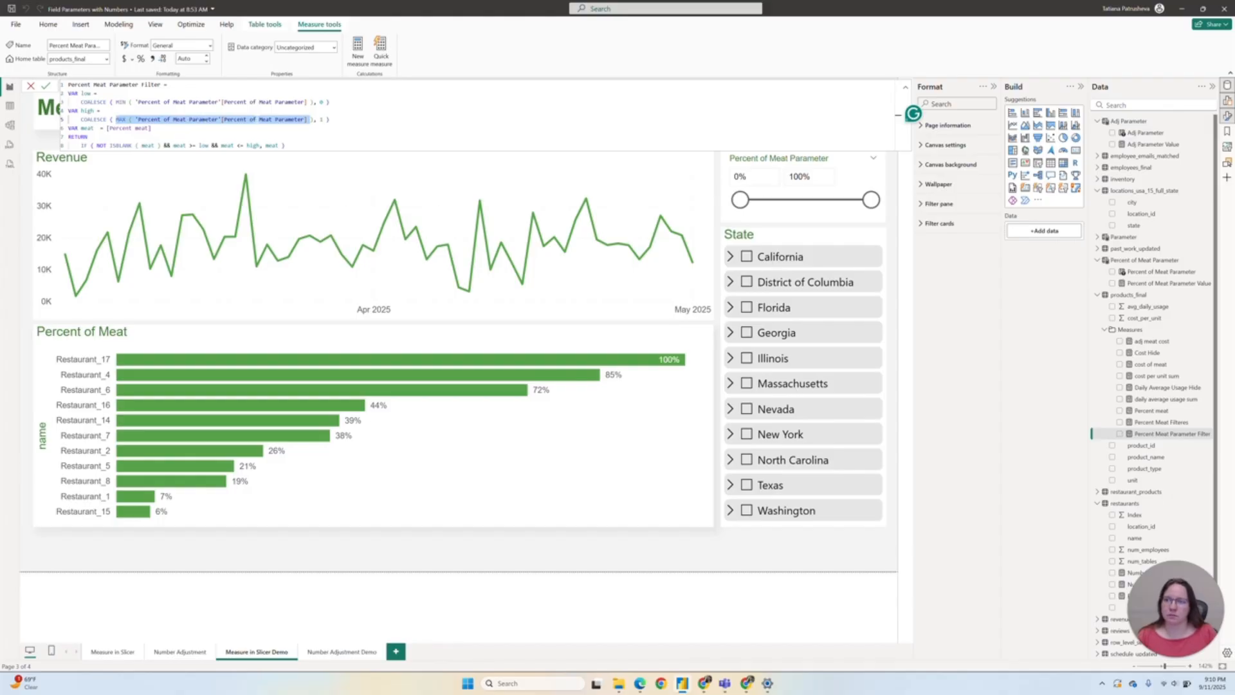
click(899, 116)
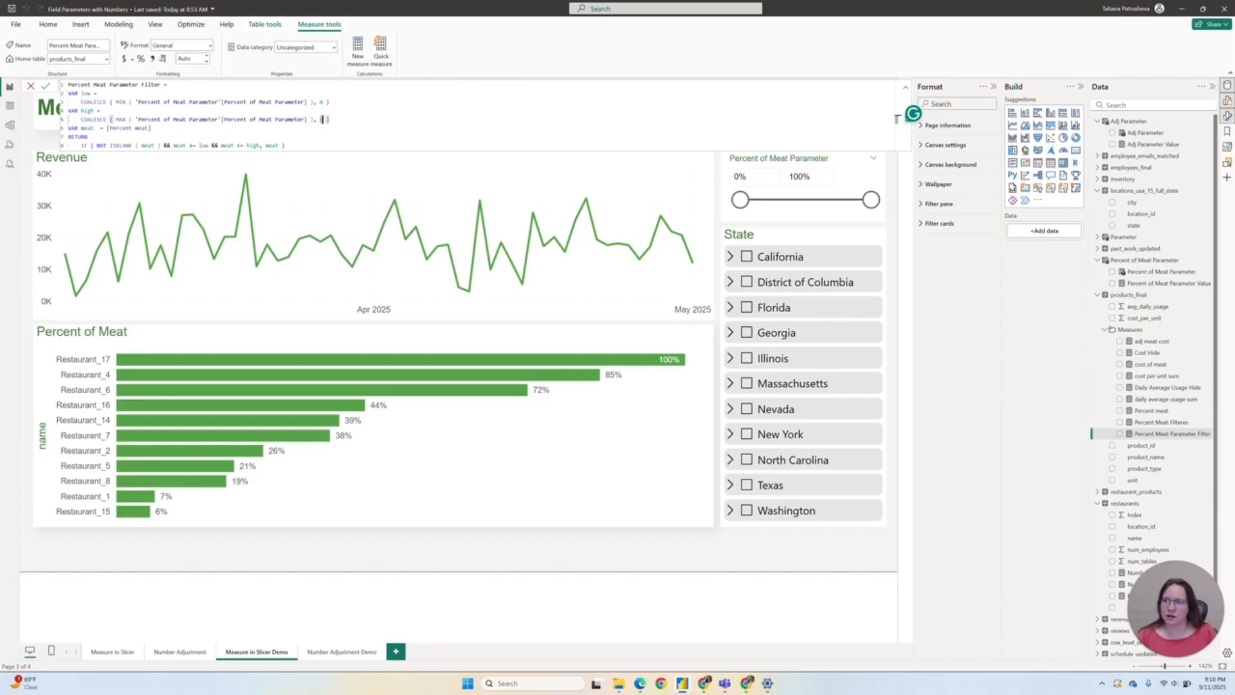
click(86, 94)
click(897, 102)
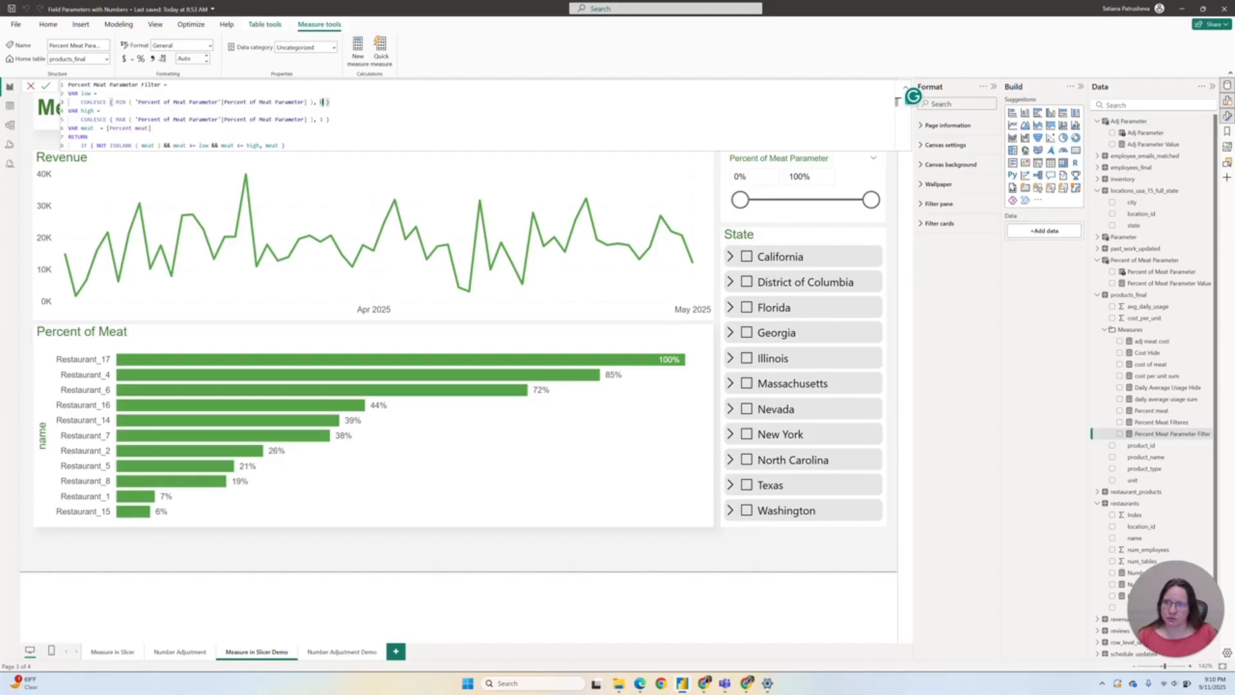
click(898, 119)
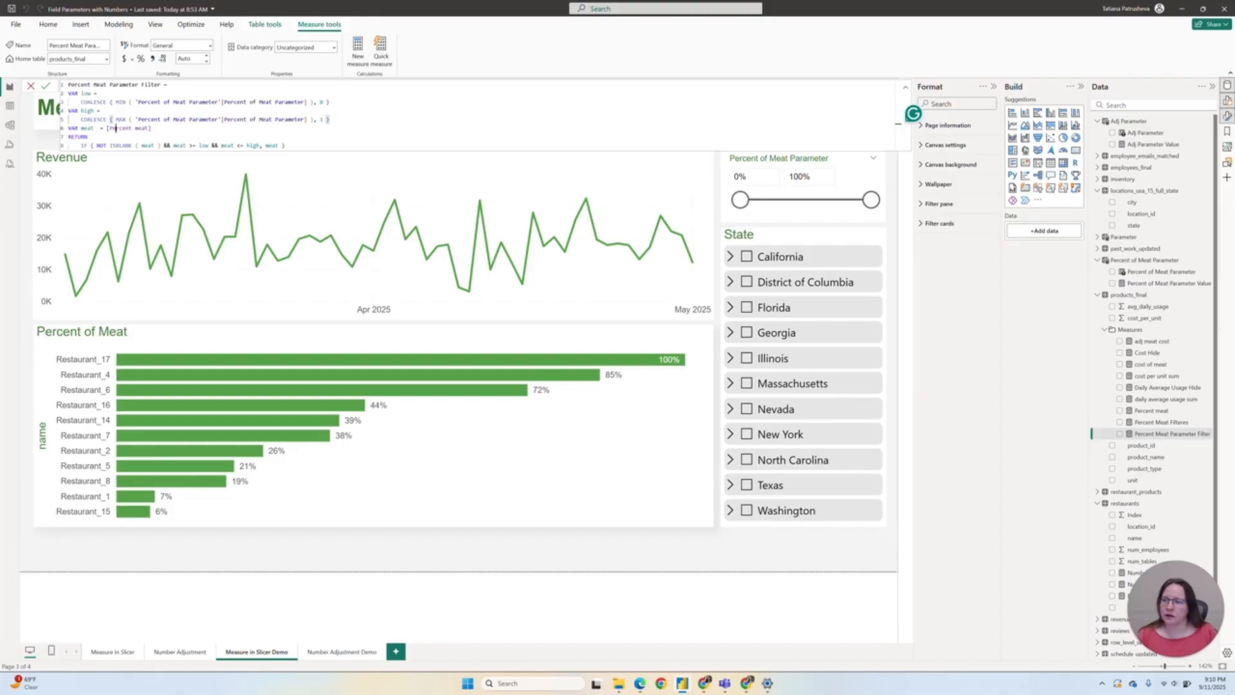
- Examine the measure's meat variable and the IF condition after RETURN that compares meat with low and high
click(898, 125)
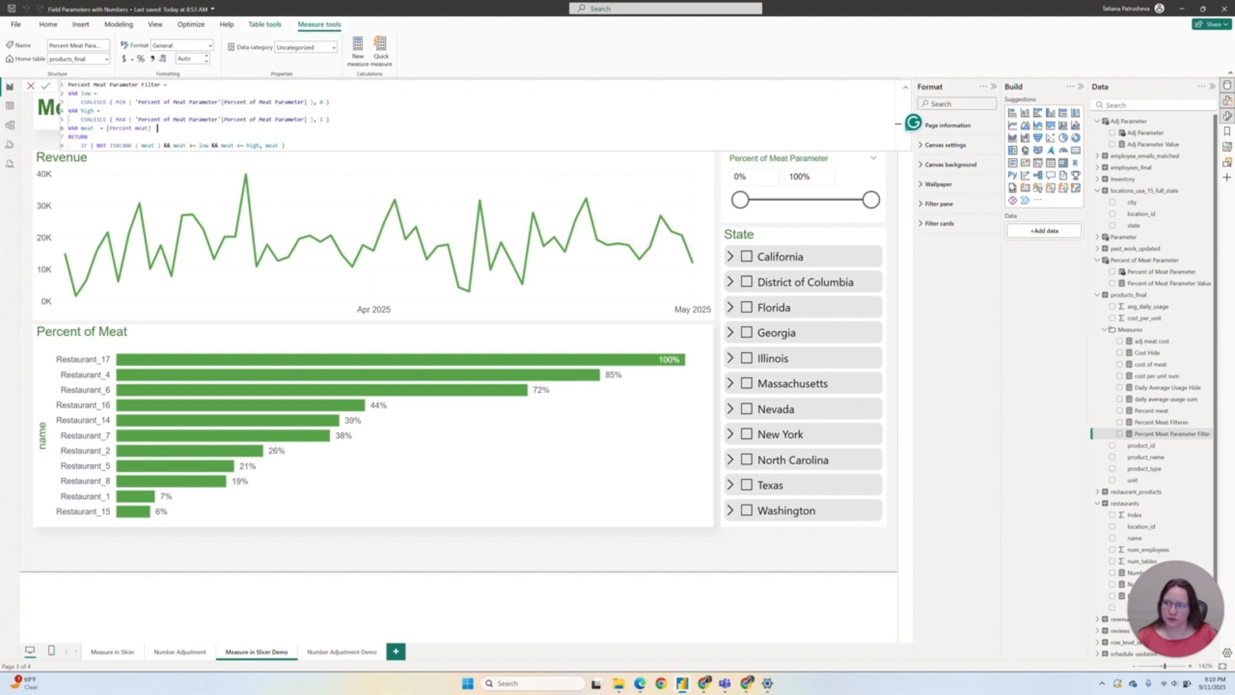
click(898, 145)
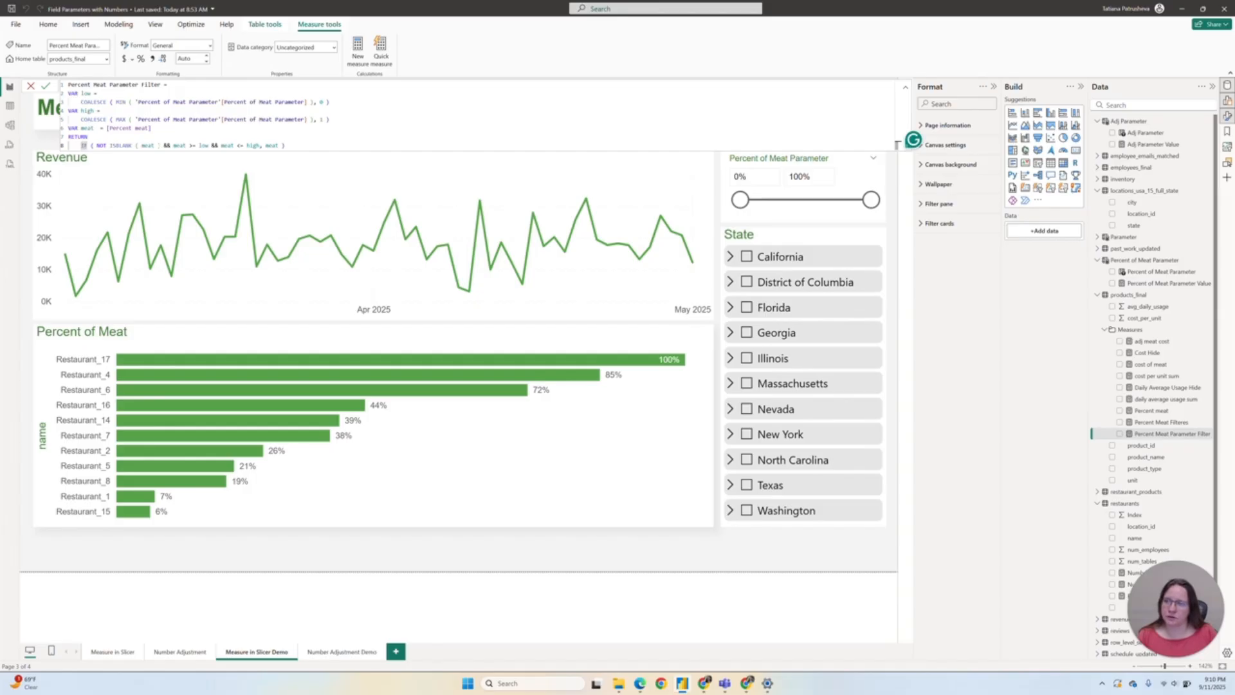
drag(162, 145, 93, 145)
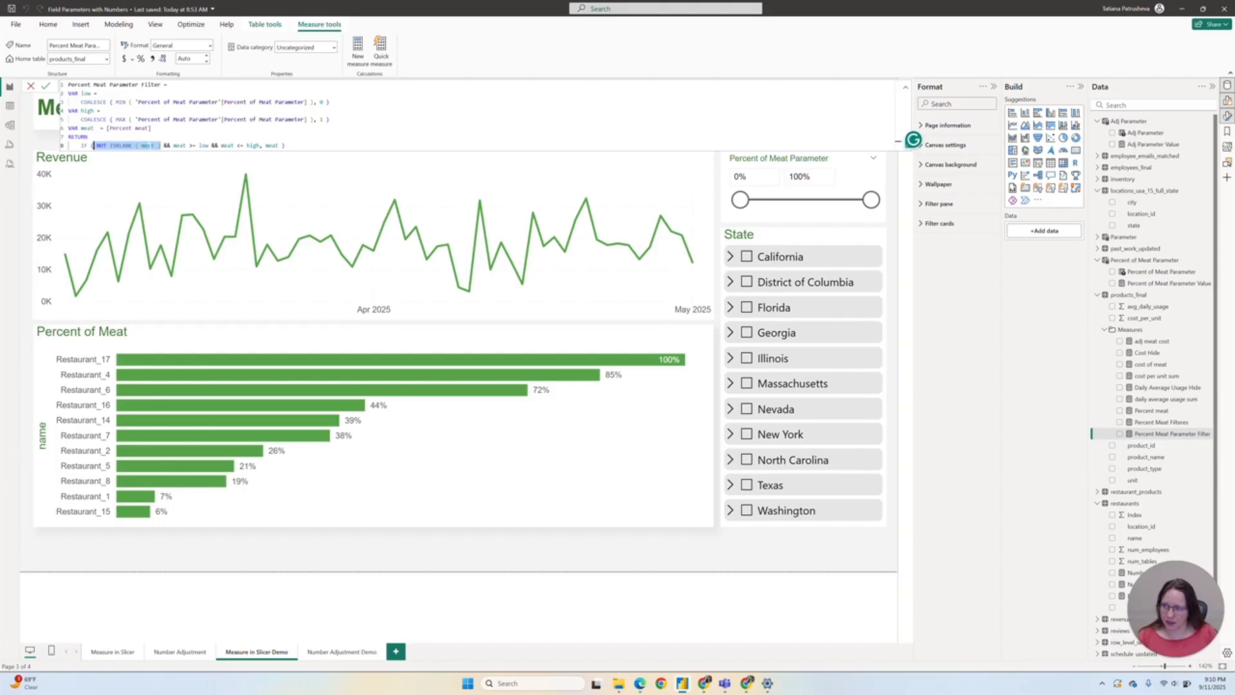
drag(172, 145, 186, 145)
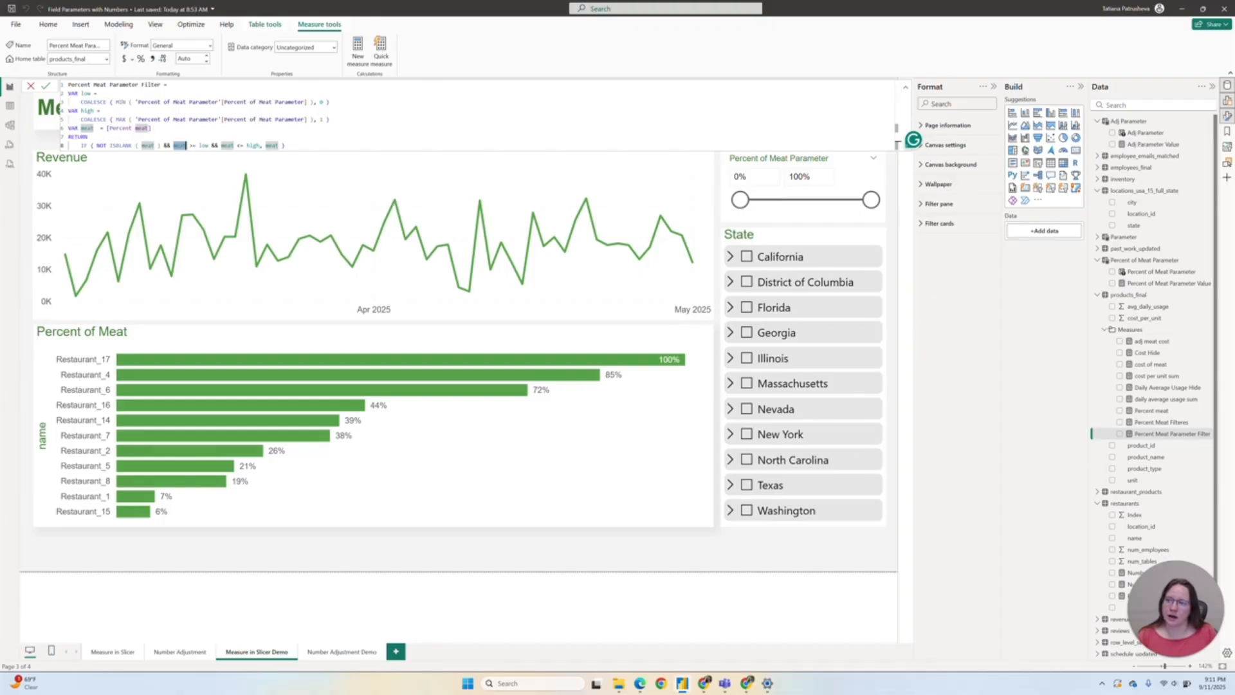
drag(198, 145, 208, 145)
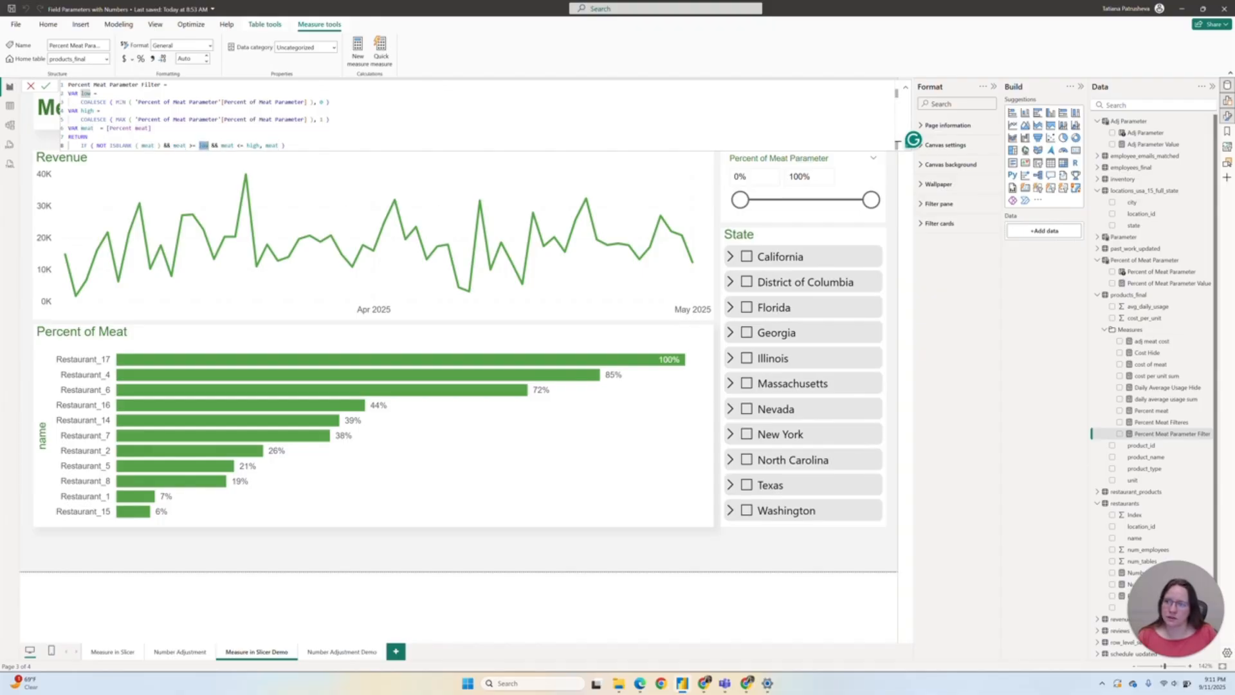
click(236, 145)
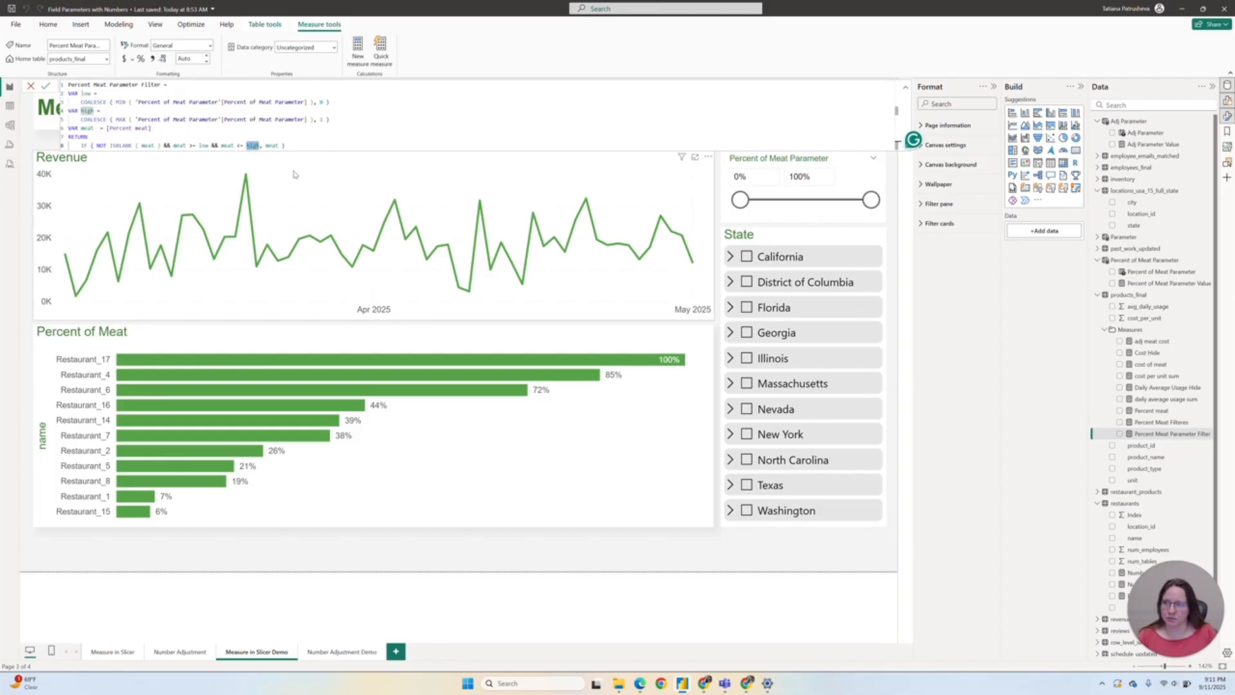
click(188, 145)
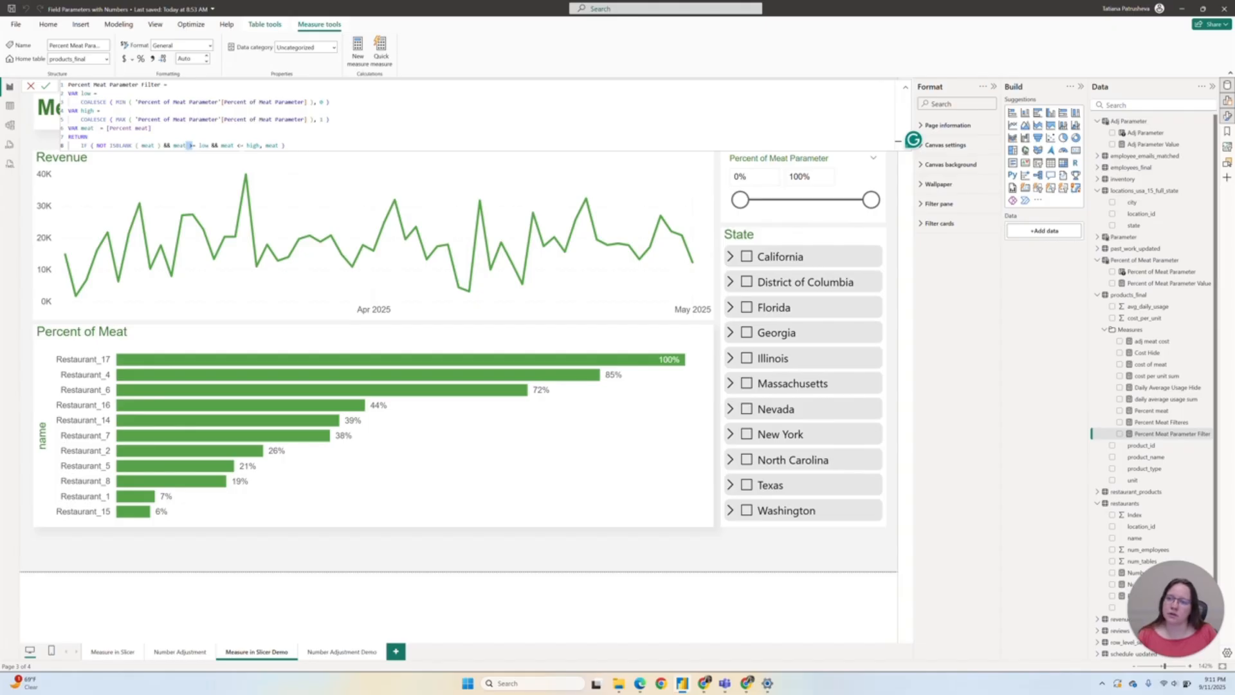
double_click(271, 145)
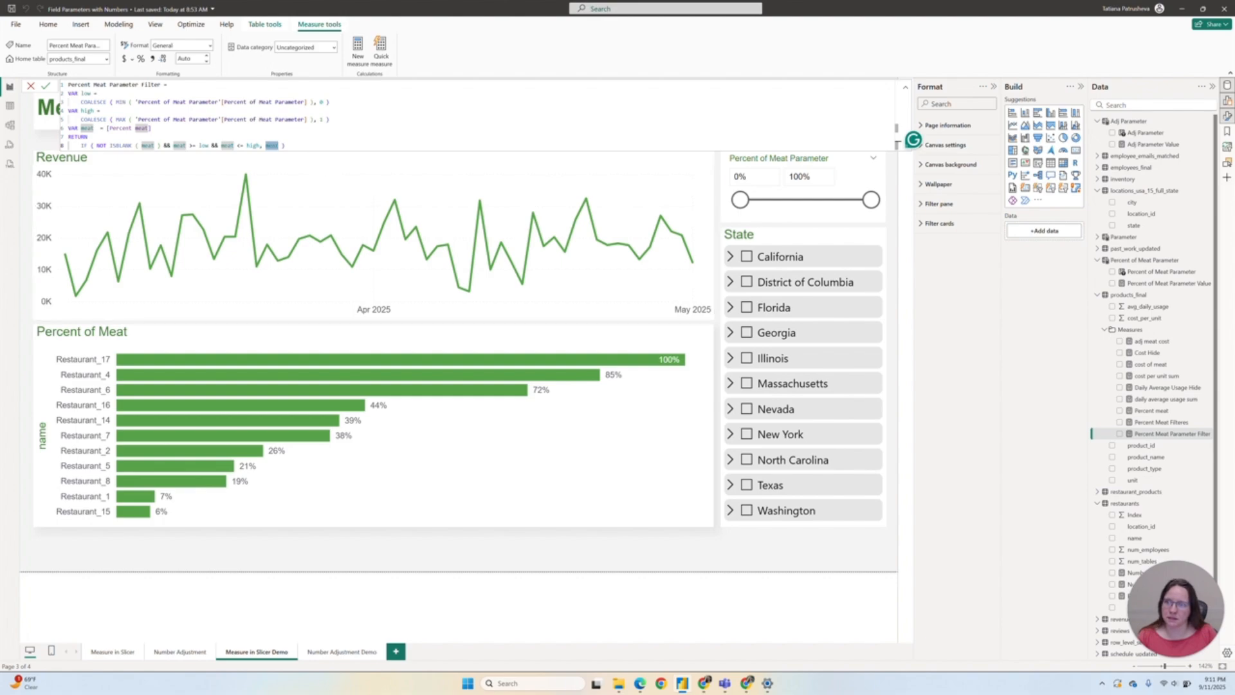
click(285, 146)
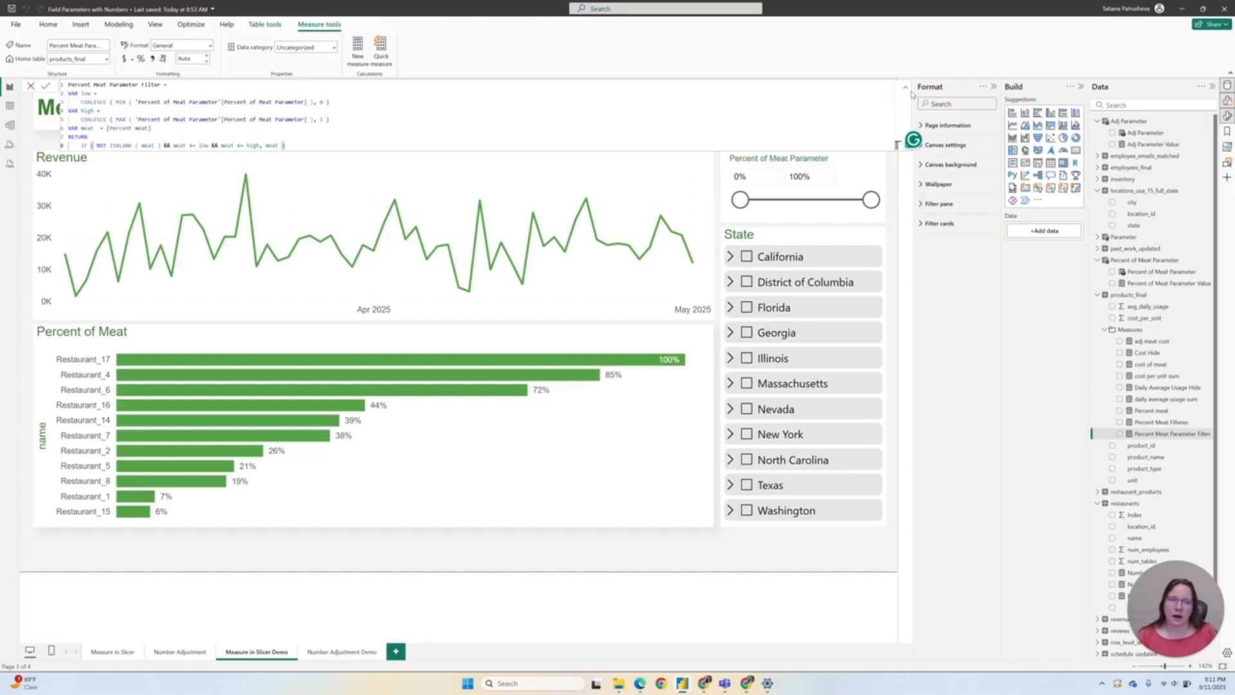
- Commit the measure and replace Percent meat with Percent Meat Parameter Filter on the X-axis of the Percent of Meat bar chart
click(785, 205)
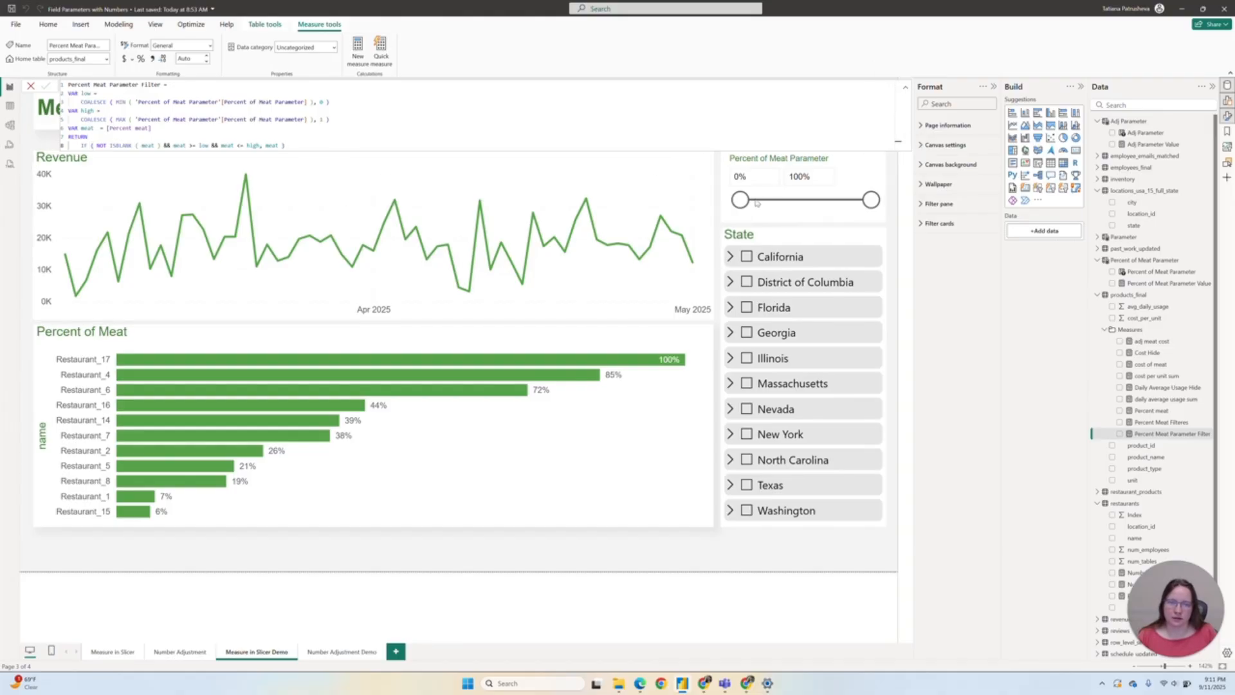
click(905, 86)
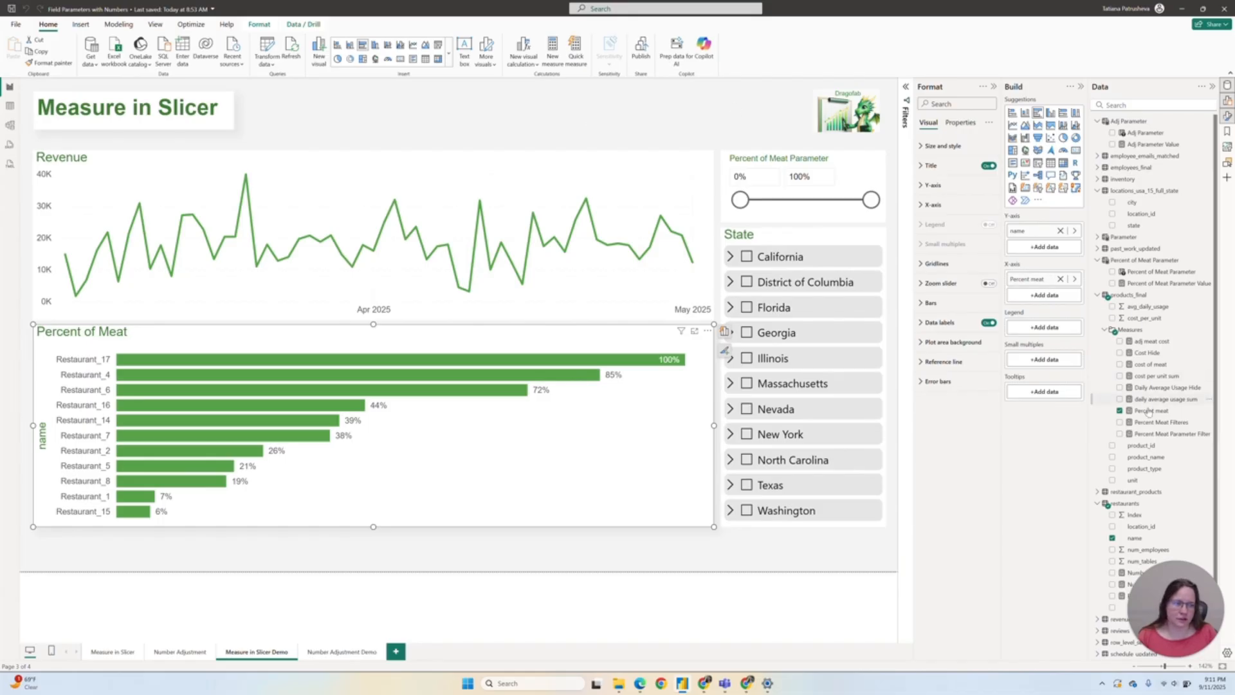
click(1060, 278)
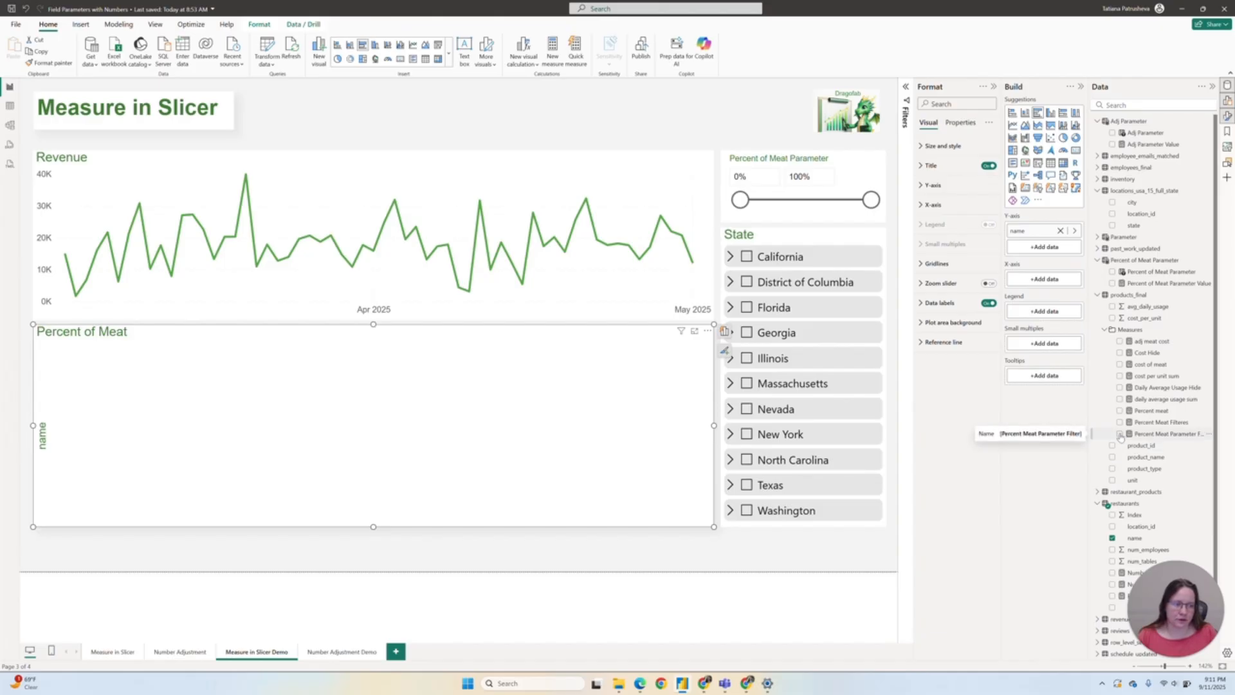
click(1120, 434)
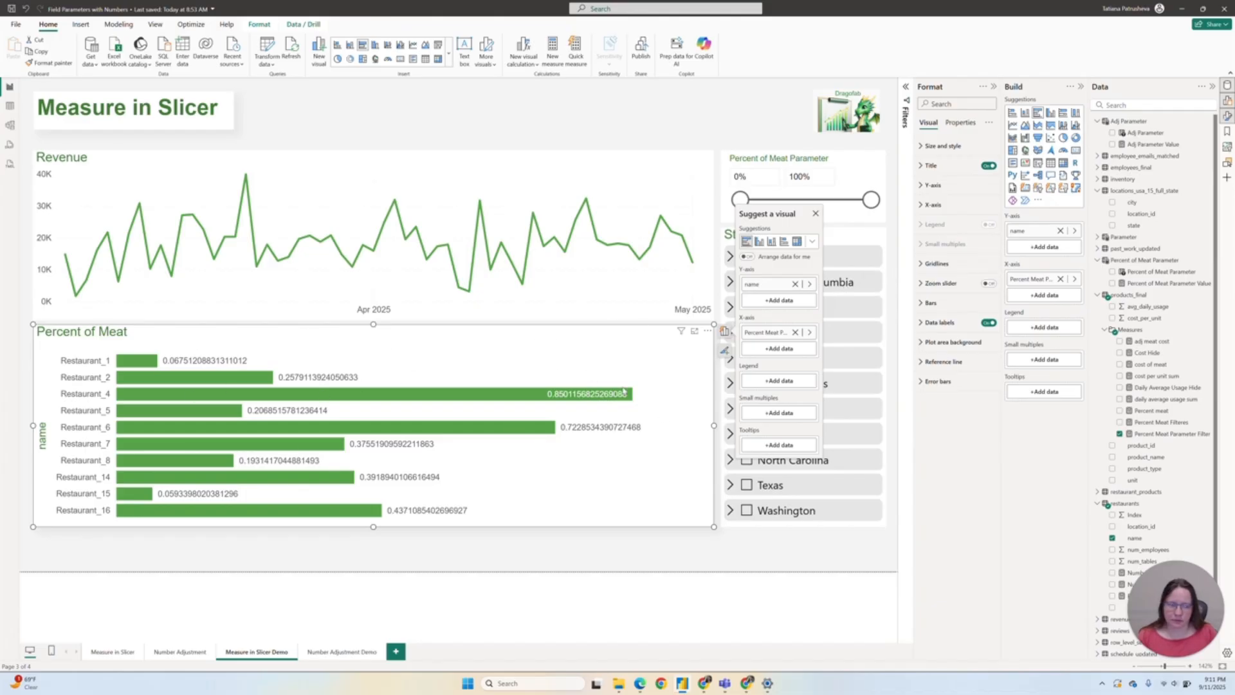
- Format the Percent Meat Parameter Filter measure as Percentage with 0 decimal places
click(1182, 436)
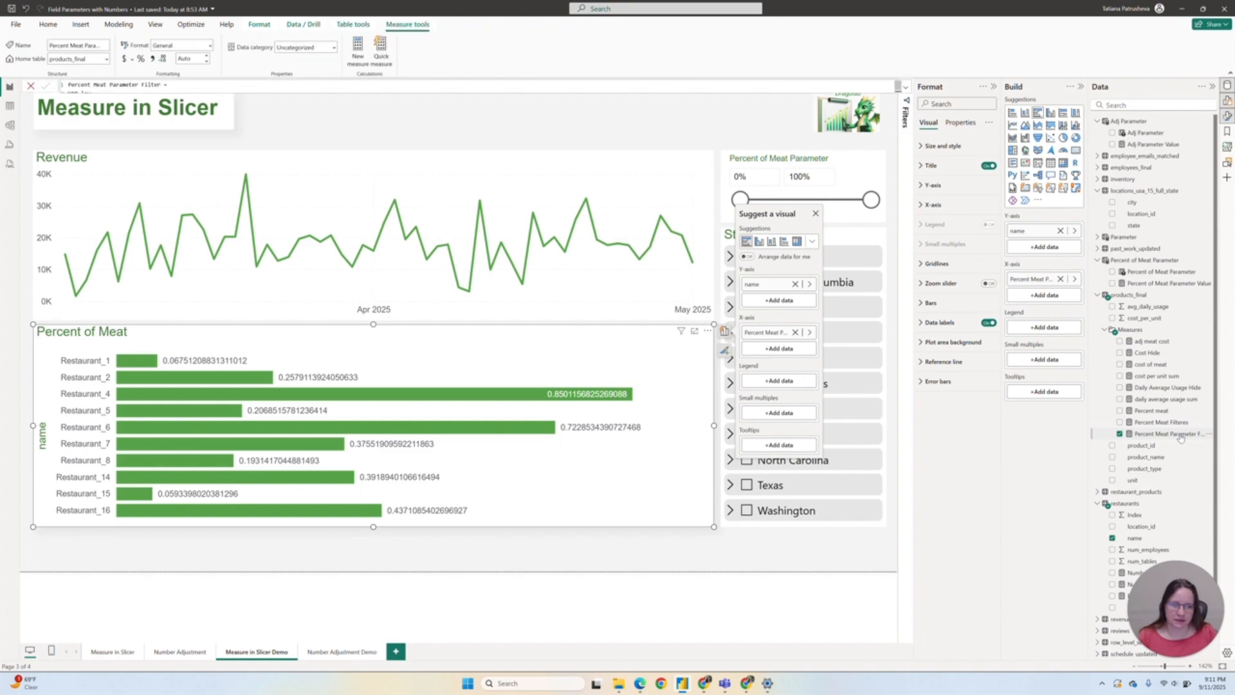
click(211, 47)
click(183, 113)
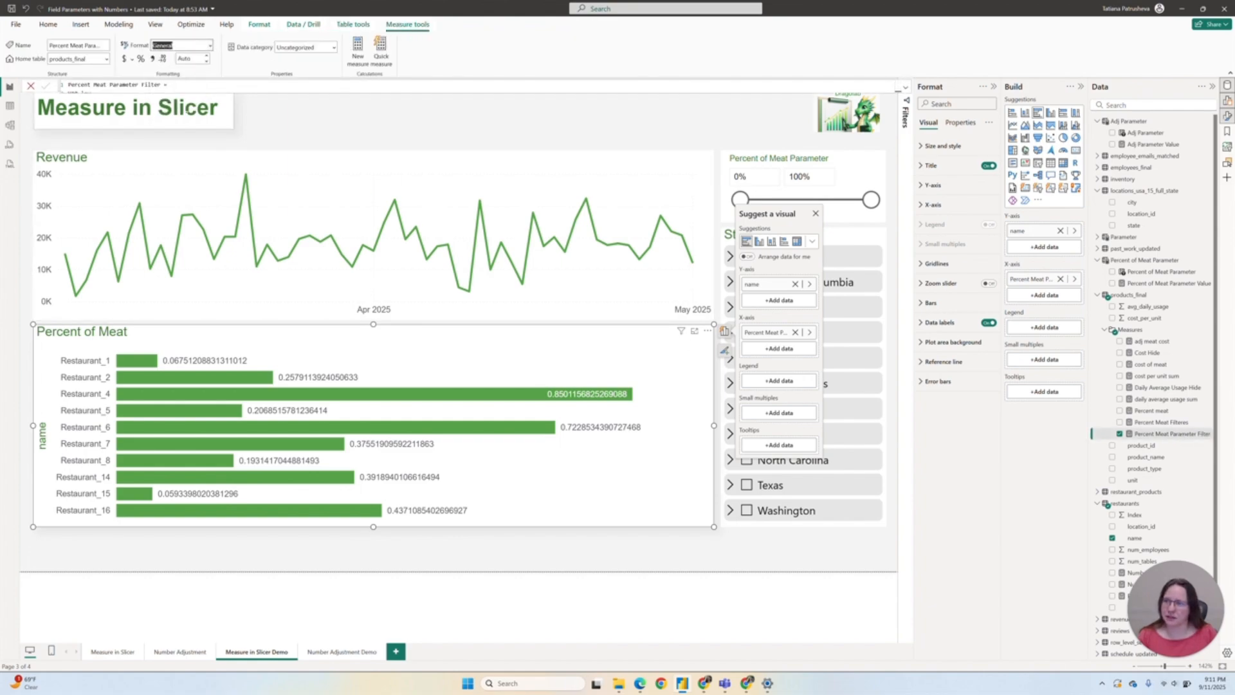
click(183, 59)
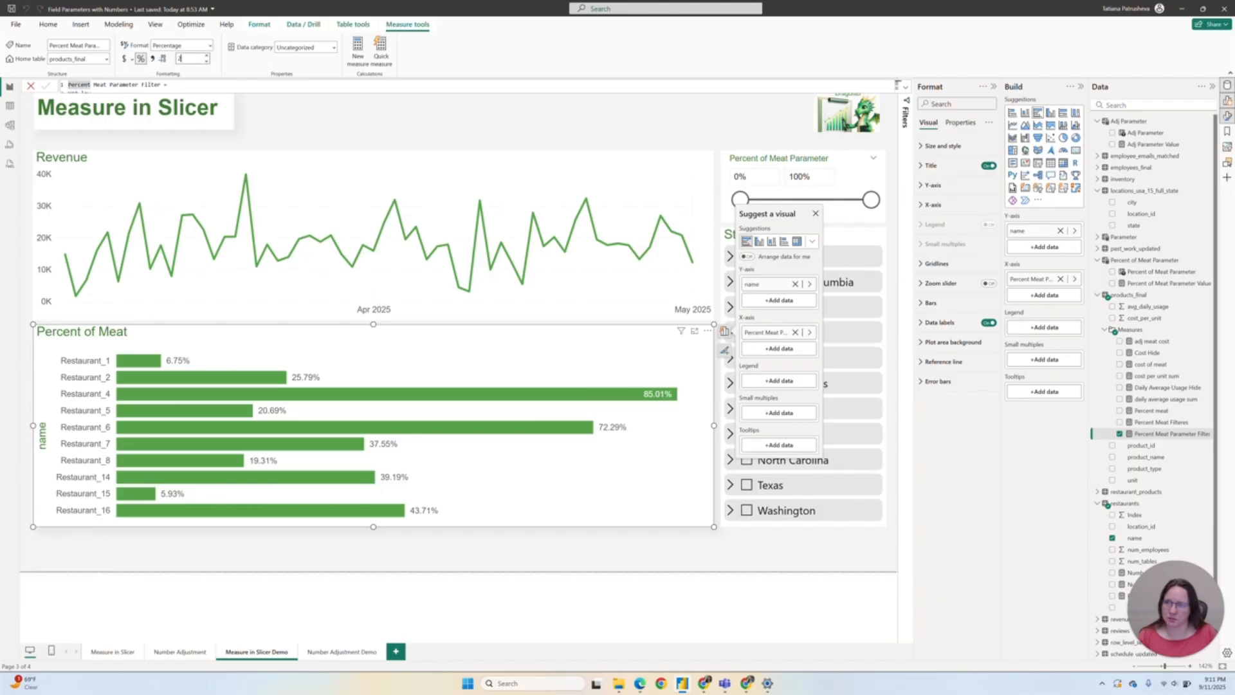
text(0)
key(Return)
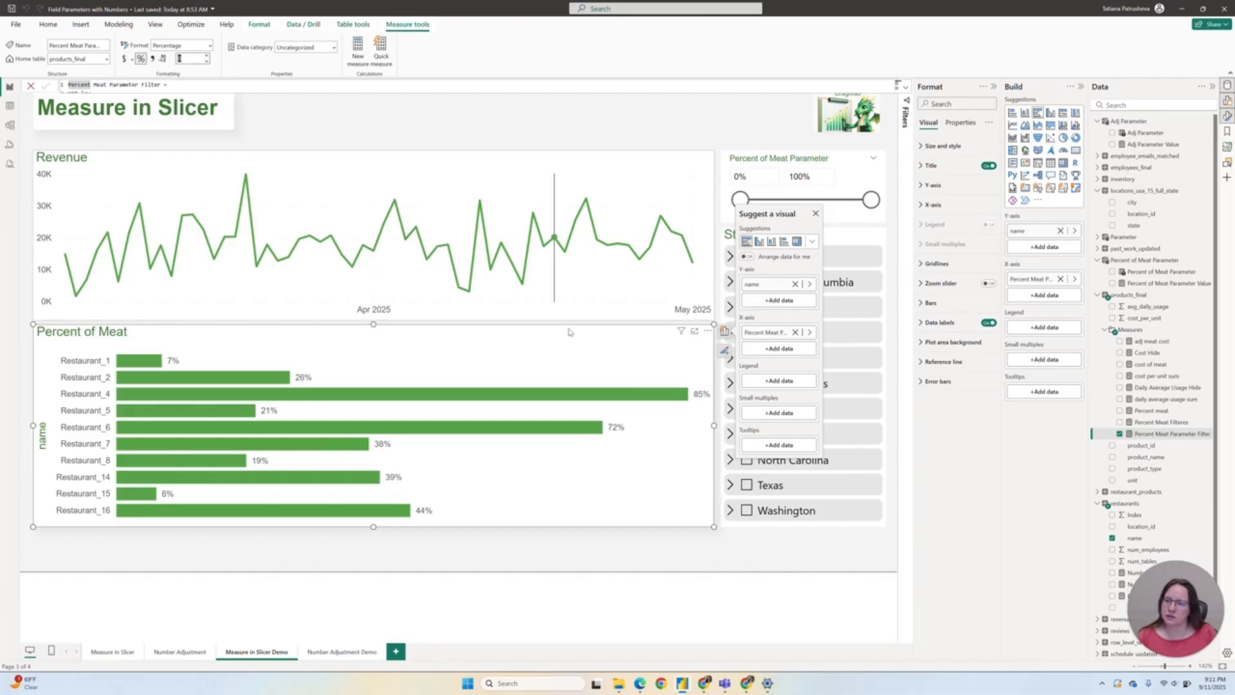
- Sort the Percent of Meat chart's axis by Percent Meat Parameter Filter and deselect the chart
click(708, 331)
mouse_move(773, 388)
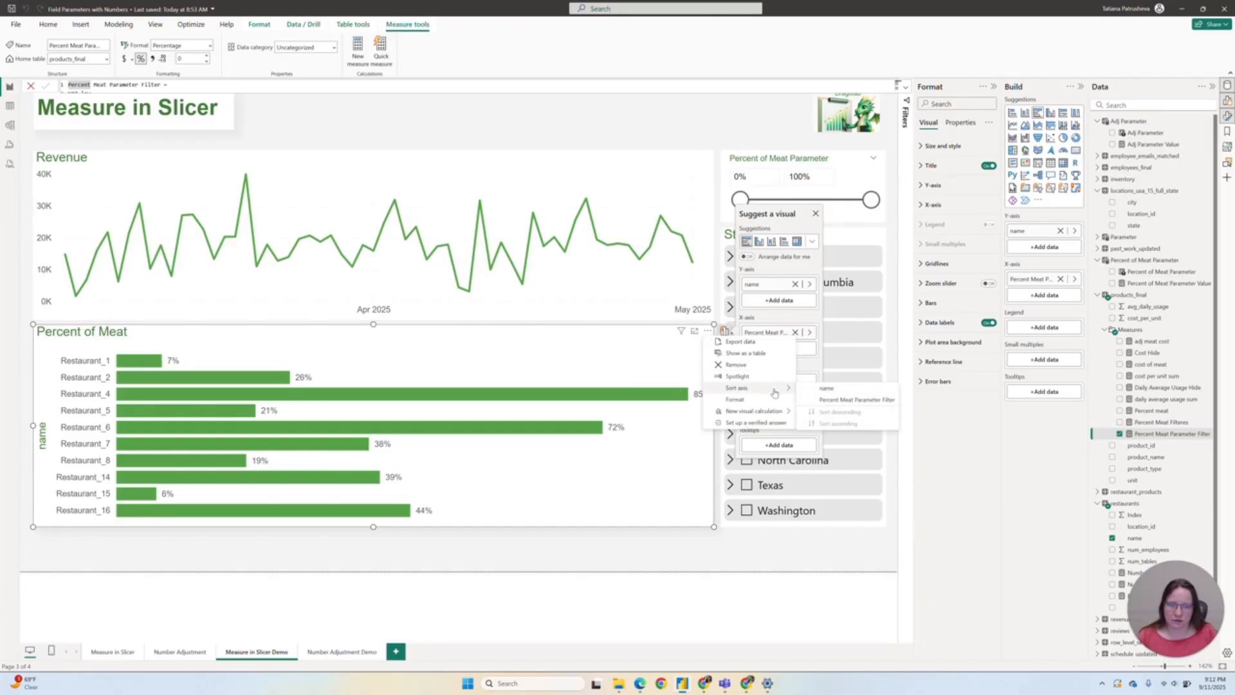
click(840, 402)
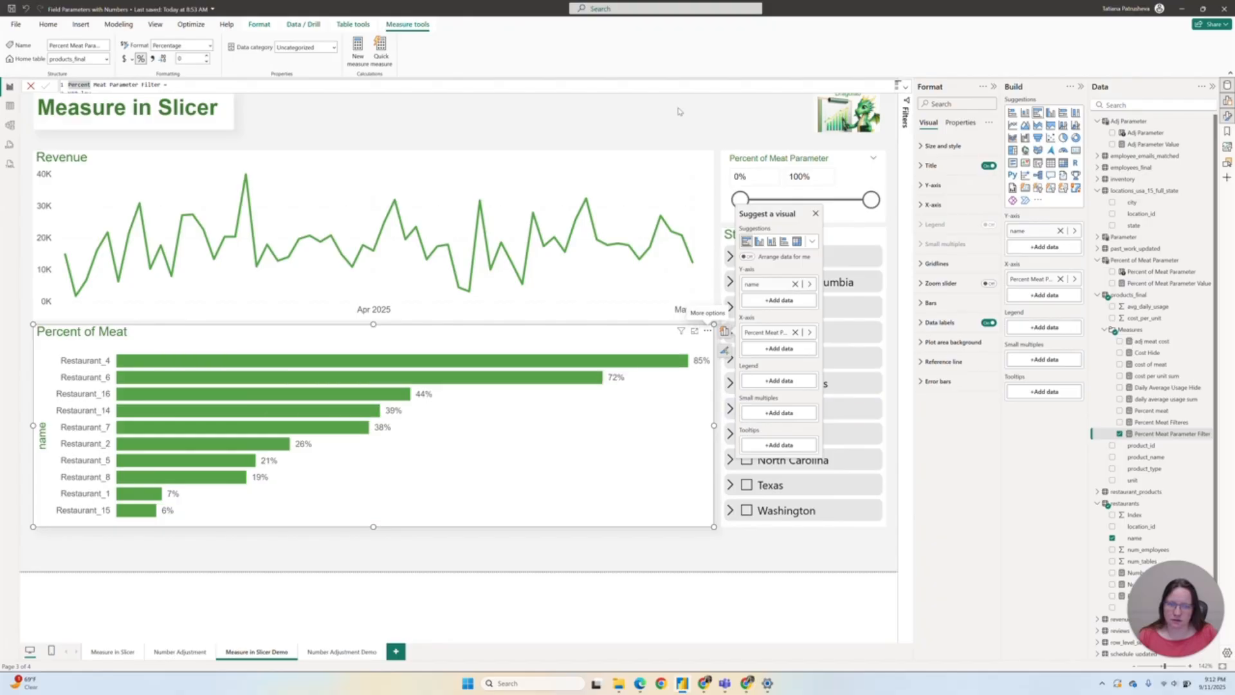
click(691, 131)
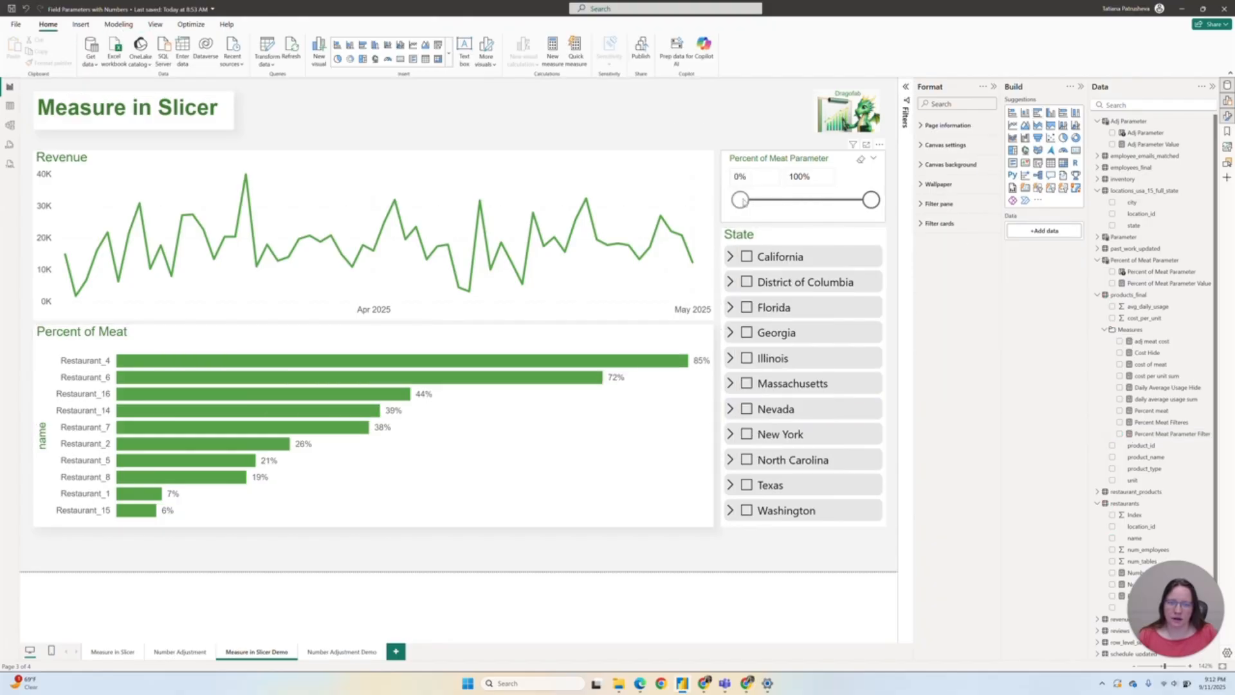
- Try narrowing the Percent of Meat Parameter slicer to 23%–73%, and reset it to 0%–100%
mouse_move(742, 201)
mouse_down()
mouse_move(798, 203)
mouse_move(746, 203)
mouse_up()
mouse_move(871, 200)
mouse_down()
mouse_move(790, 200)
mouse_move(871, 200)
mouse_up()
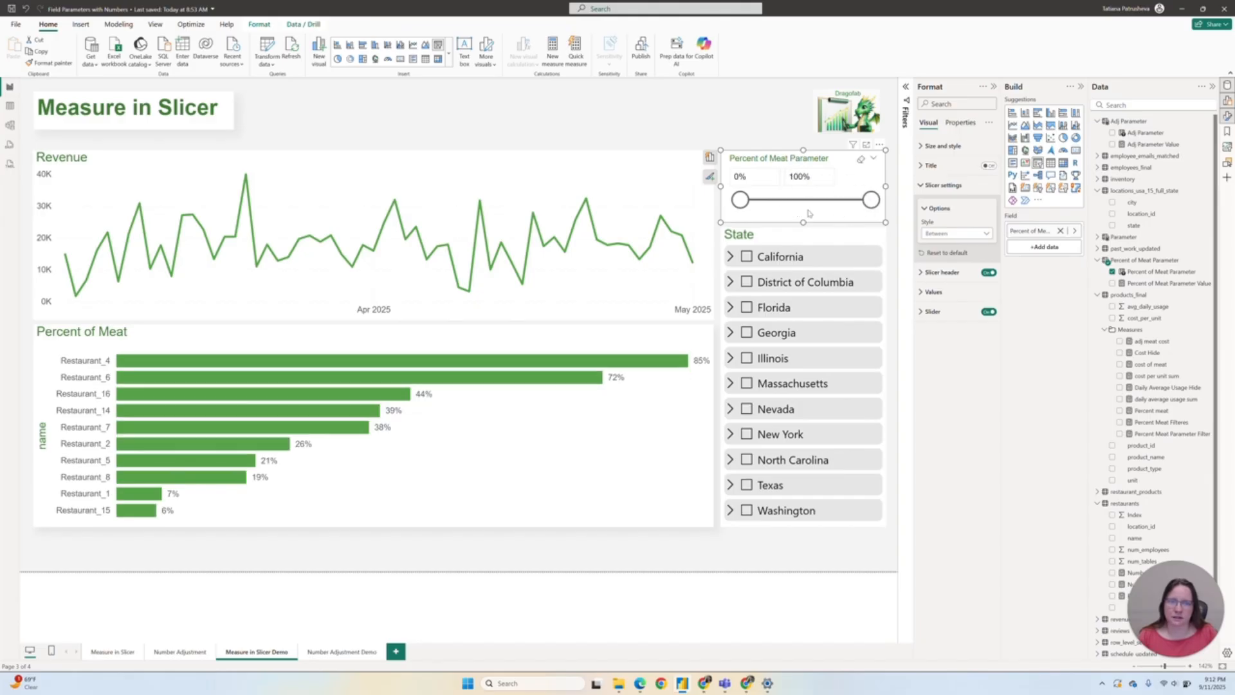
mouse_move(734, 206)
mouse_down()
mouse_move(785, 204)
mouse_move(737, 205)
mouse_up()
drag(871, 200, 836, 200)
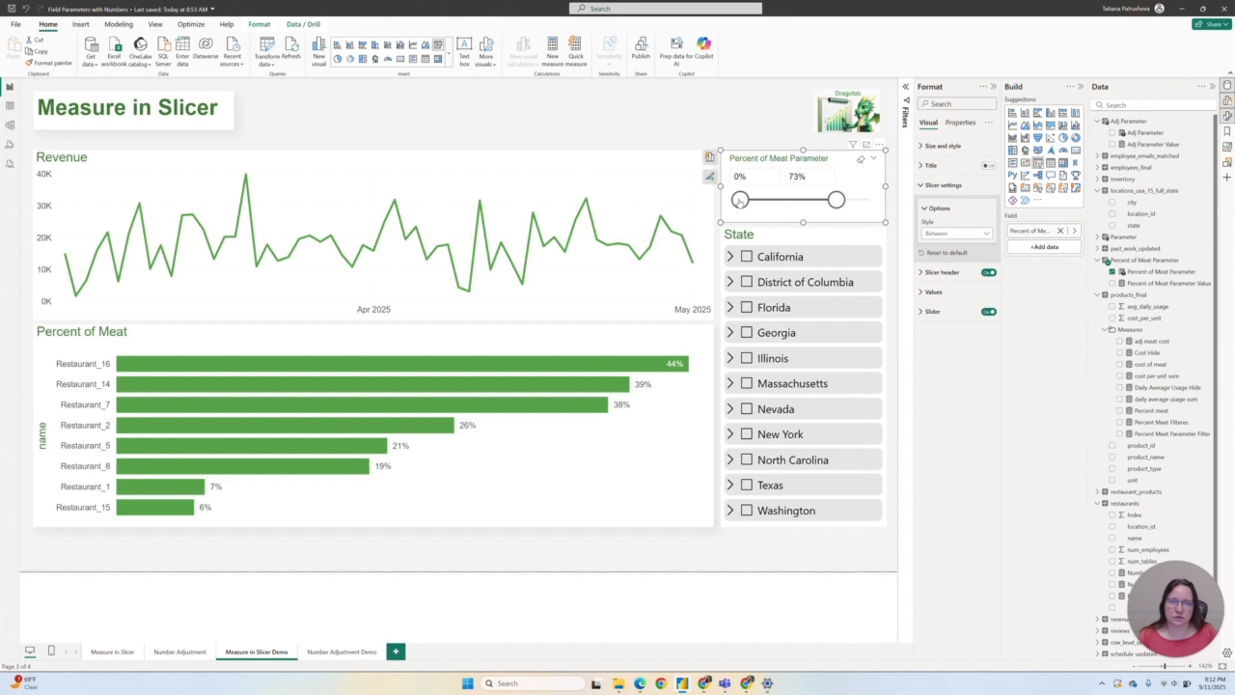
drag(740, 200, 770, 202)
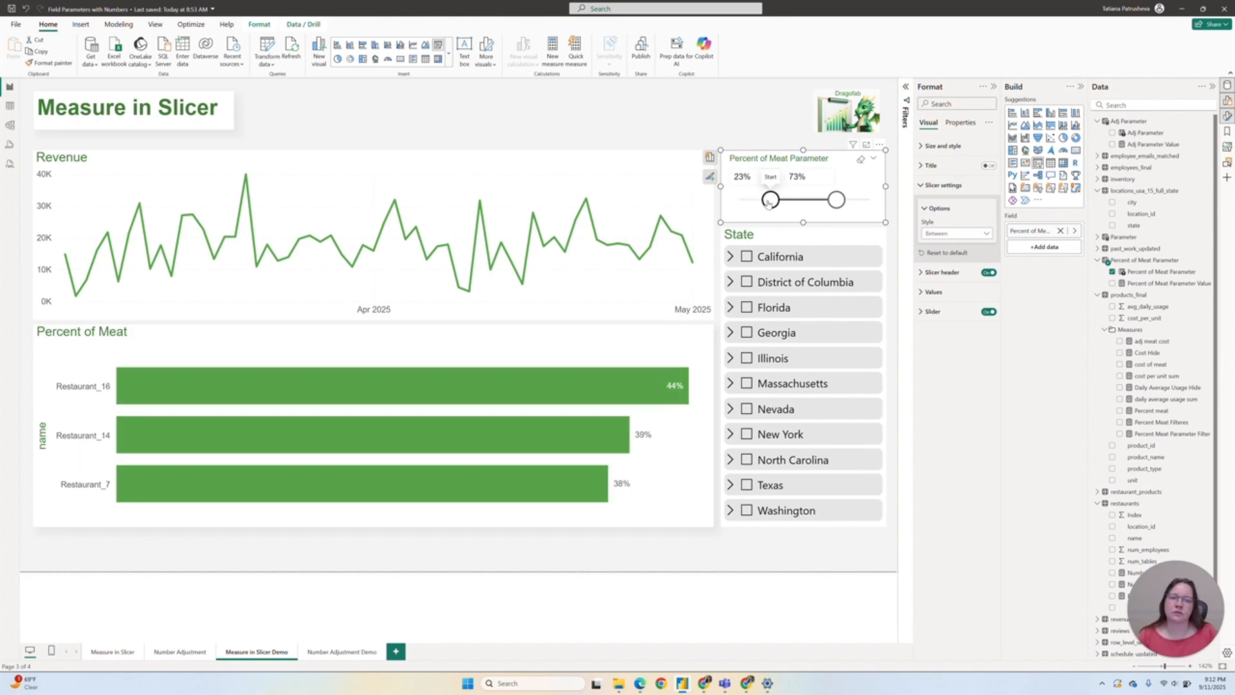
drag(770, 201, 733, 202)
drag(837, 200, 871, 200)
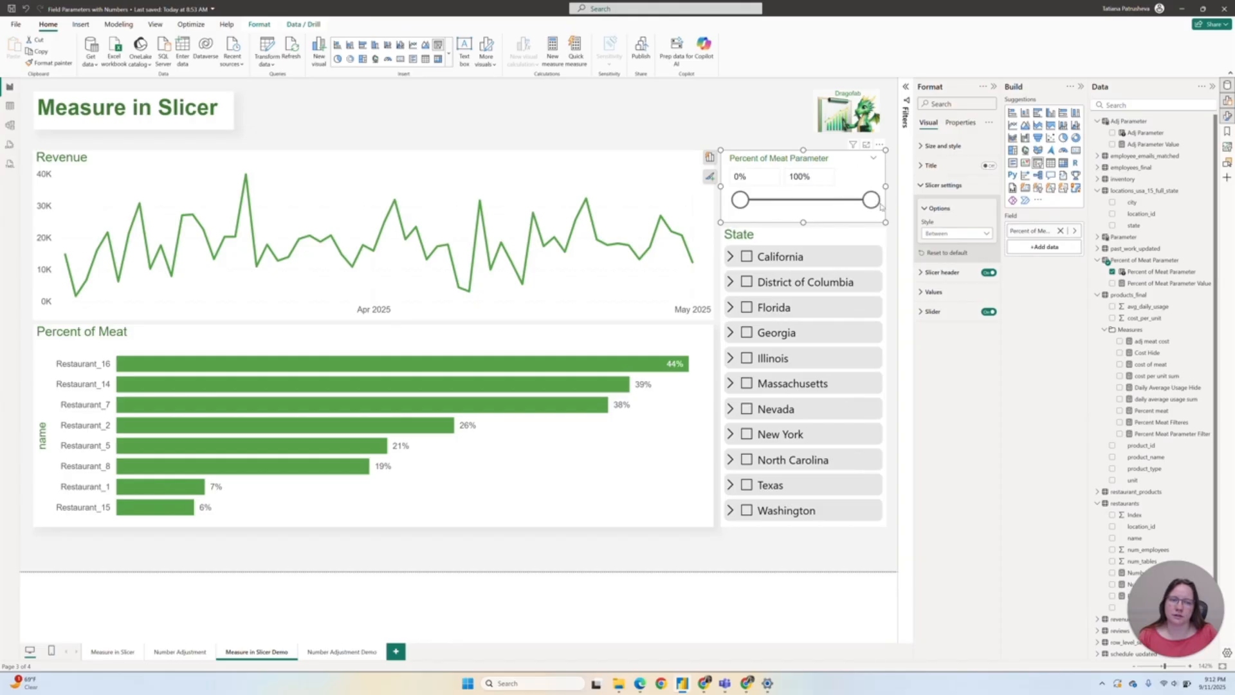
click(736, 114)
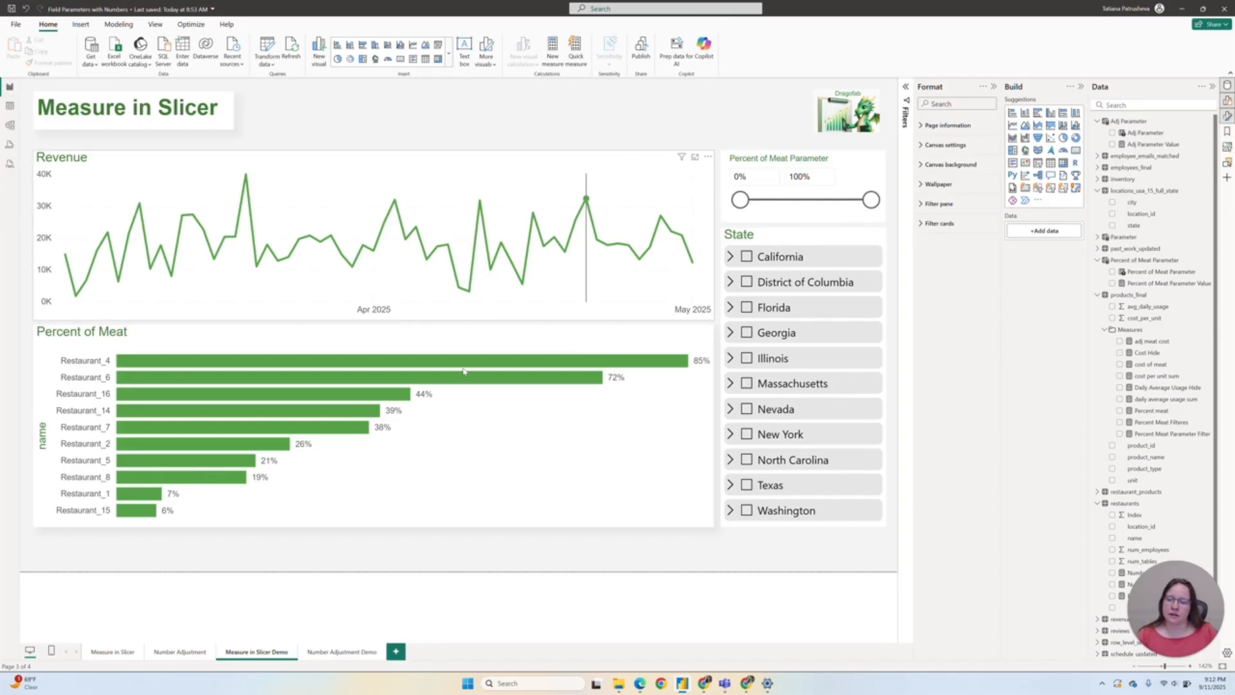
- On the Number Adjustment Demo page, start a new numeric range parameter named Adjust price percent
click(330, 654)
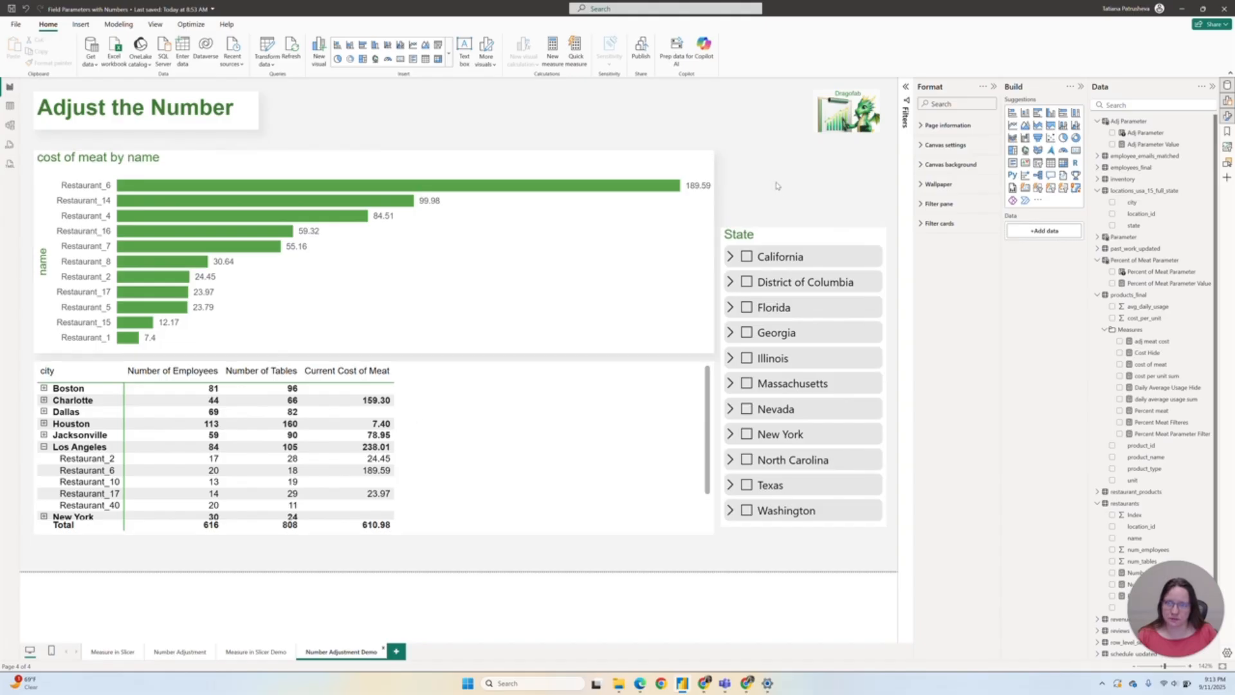
click(118, 24)
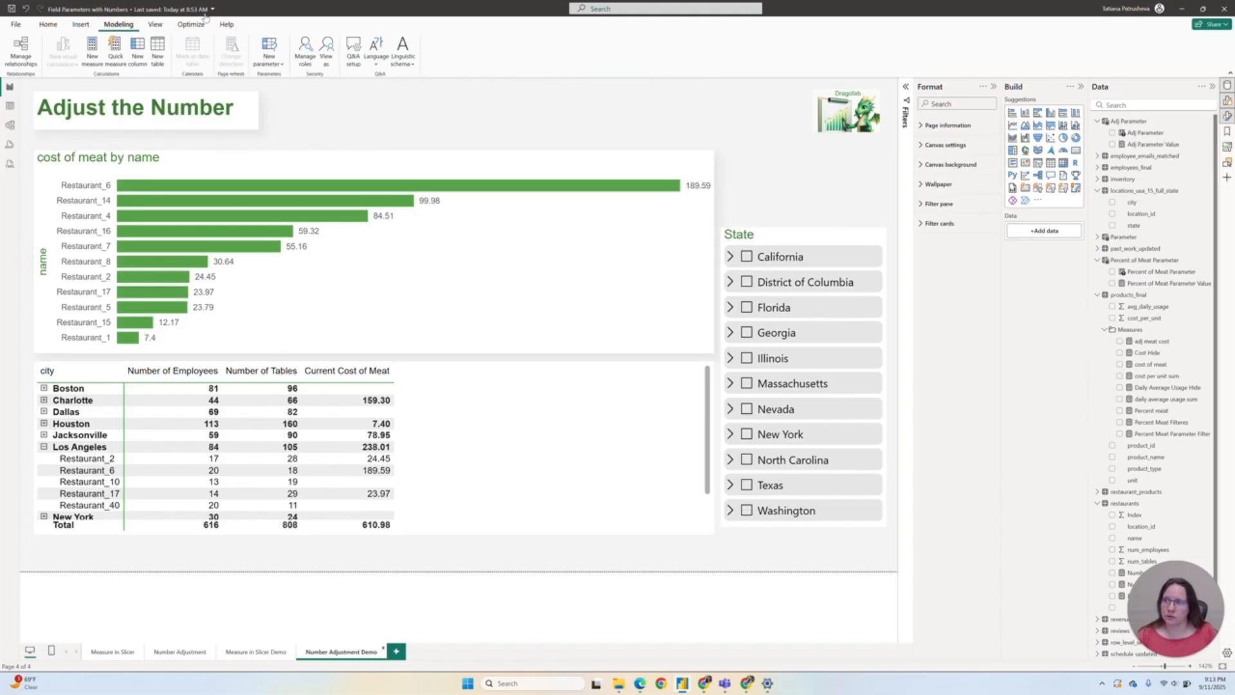
click(273, 64)
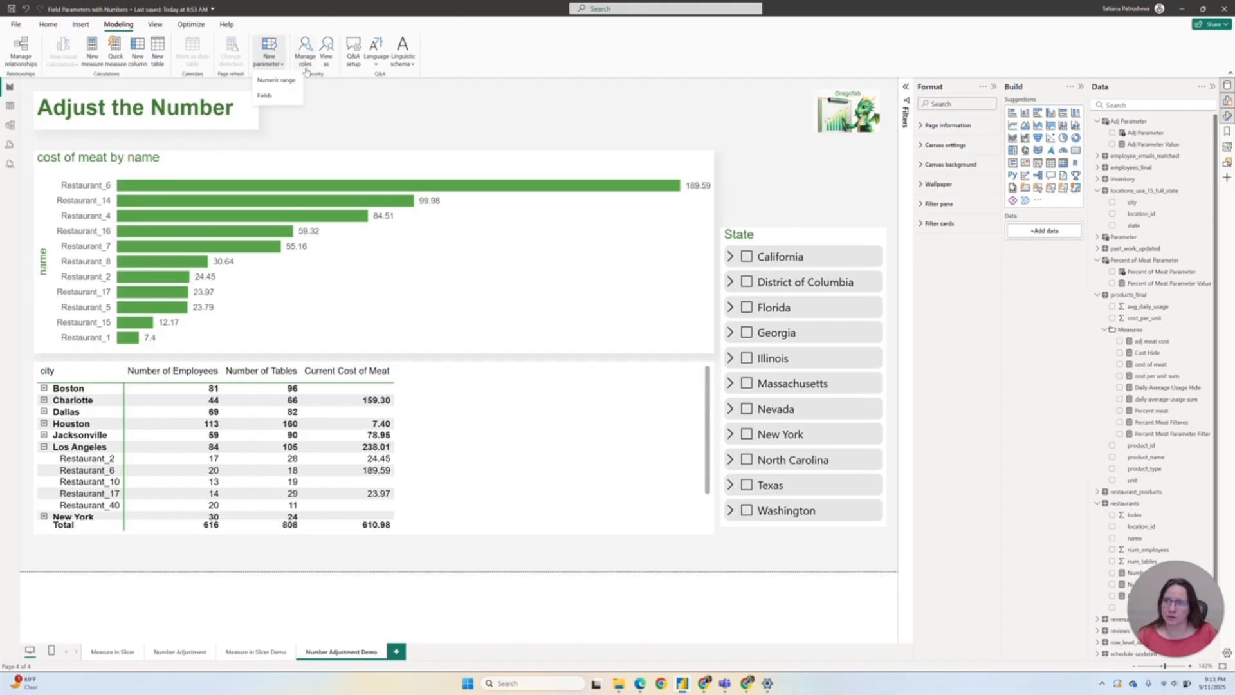
click(283, 81)
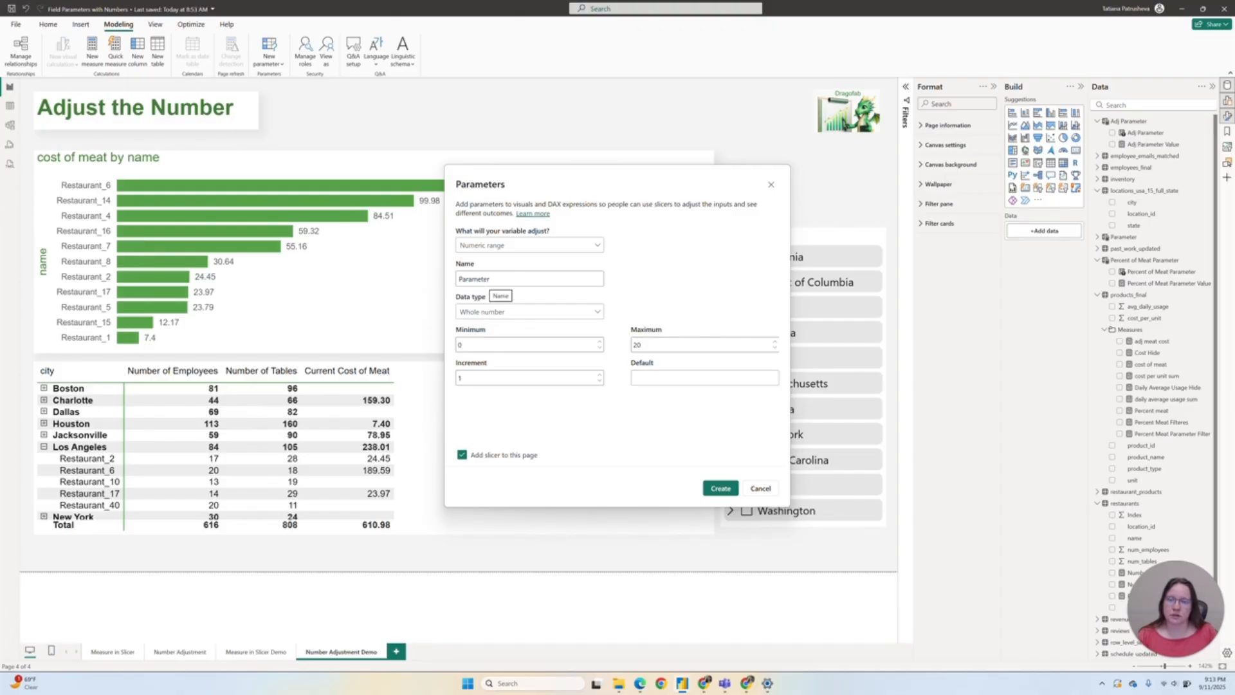
double_click(474, 279)
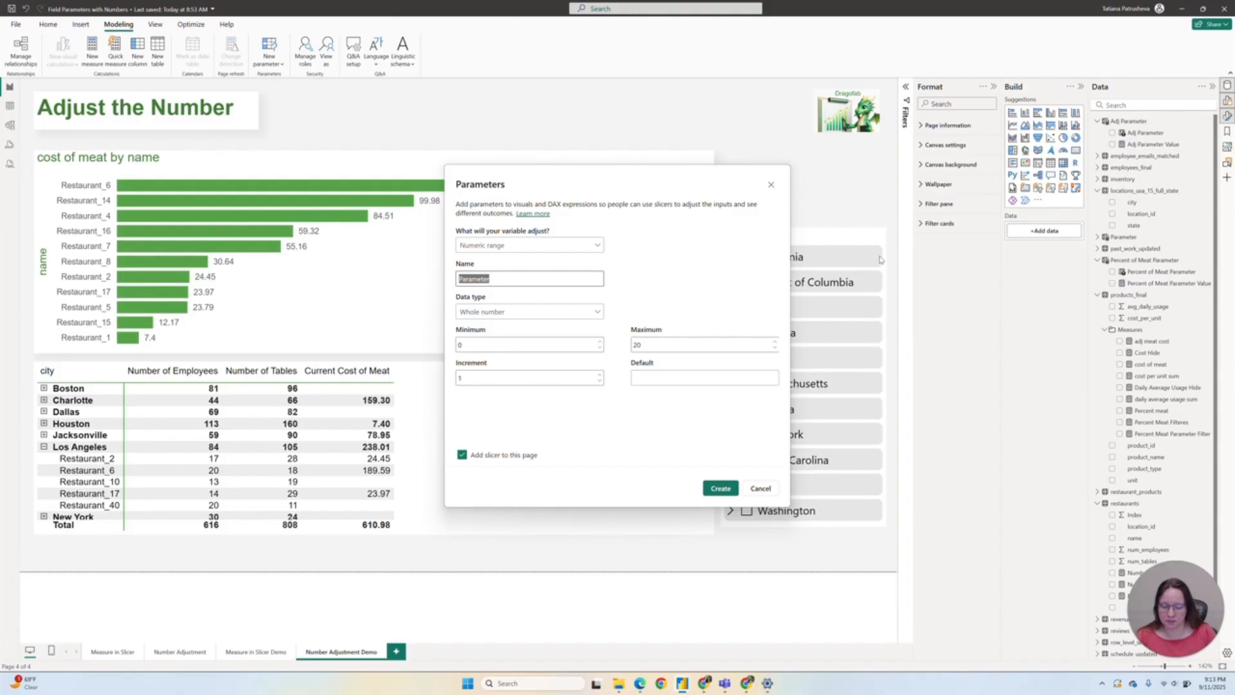
key(BackSpace)
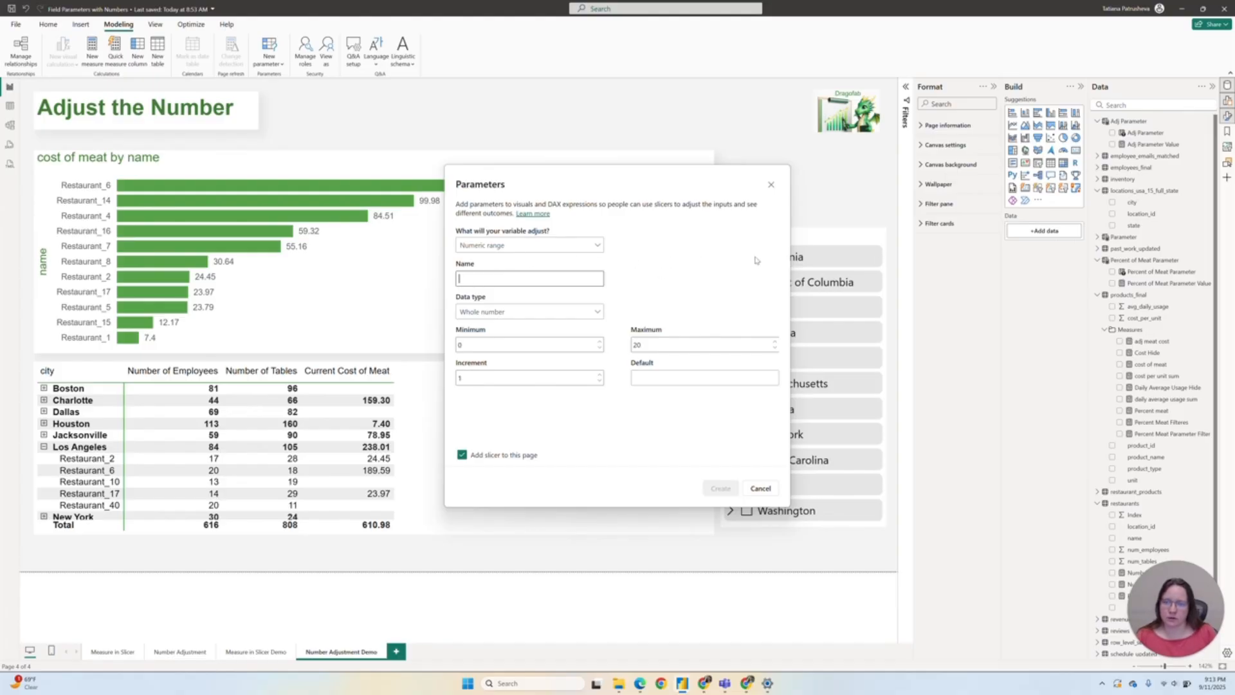
text(Adjust price precent)
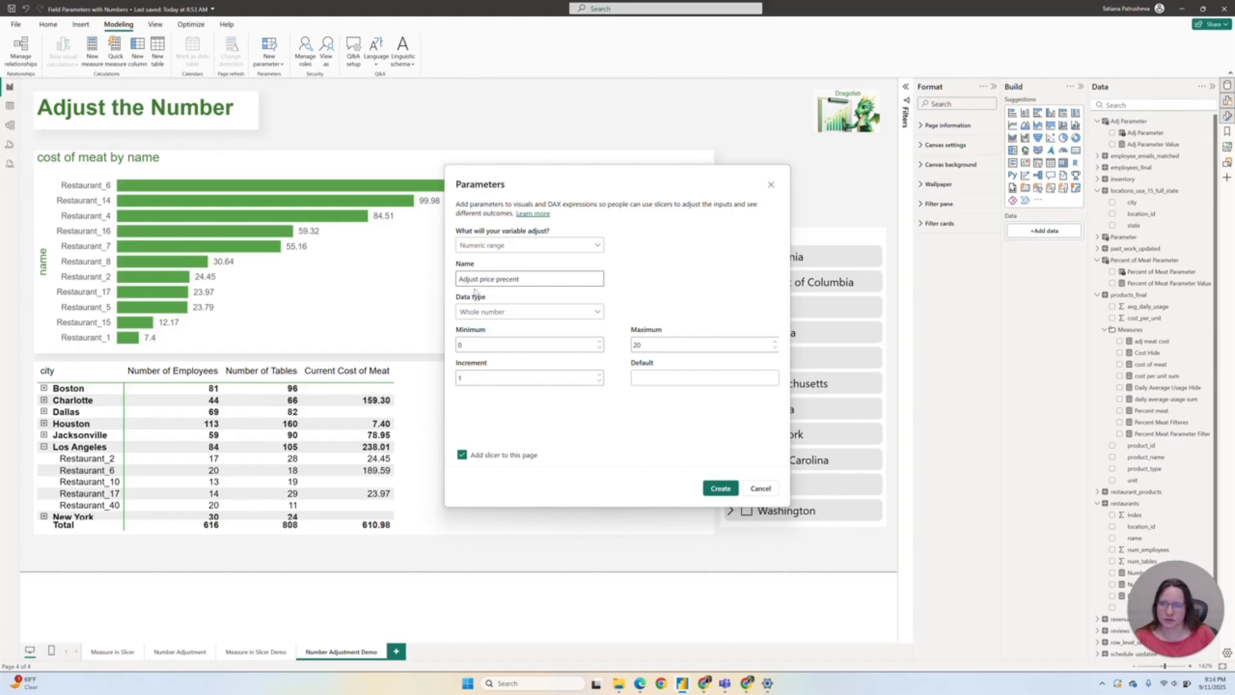
- Create the parameter as a decimal number with maximum 0.2, increment 0.05 and default 0, keeping its slicer on the page
click(513, 311)
click(512, 341)
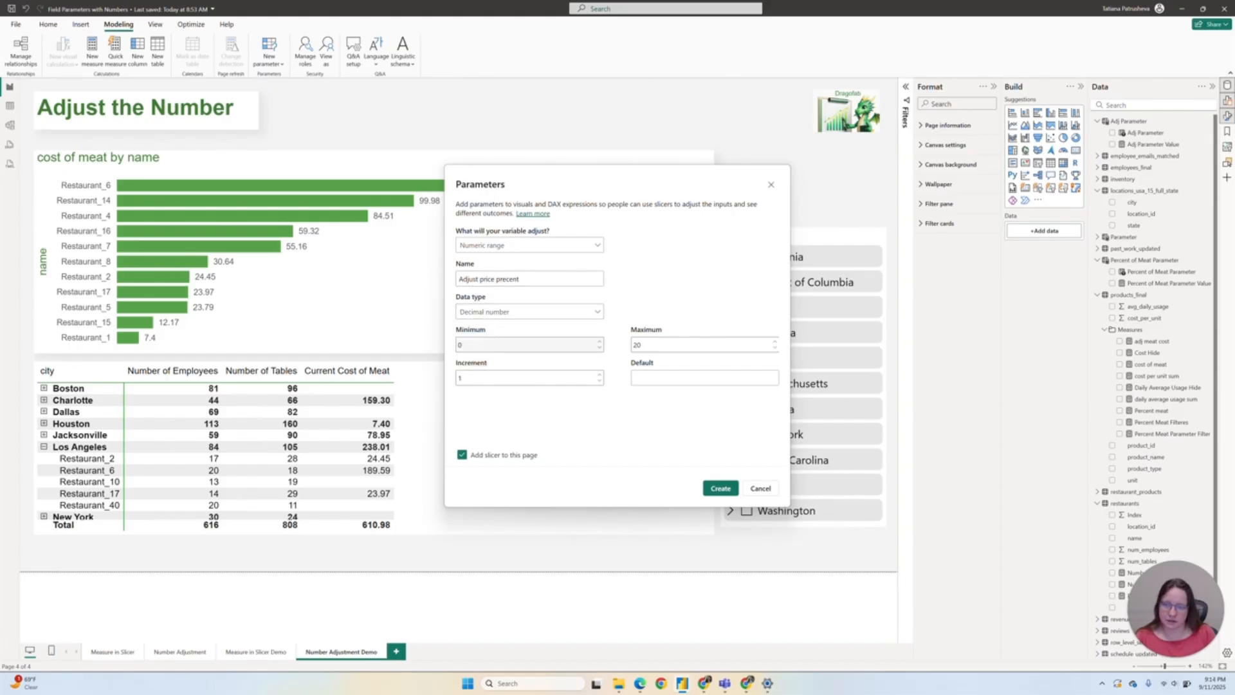
drag(643, 344, 619, 345)
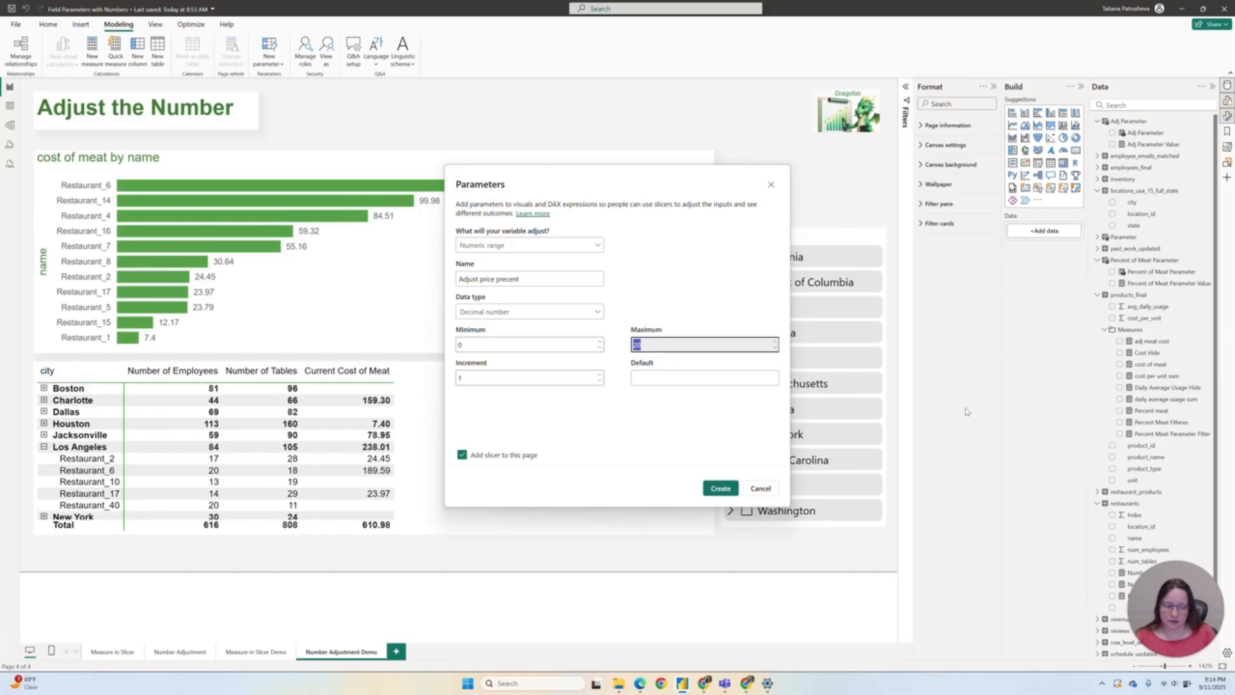
text(0.2)
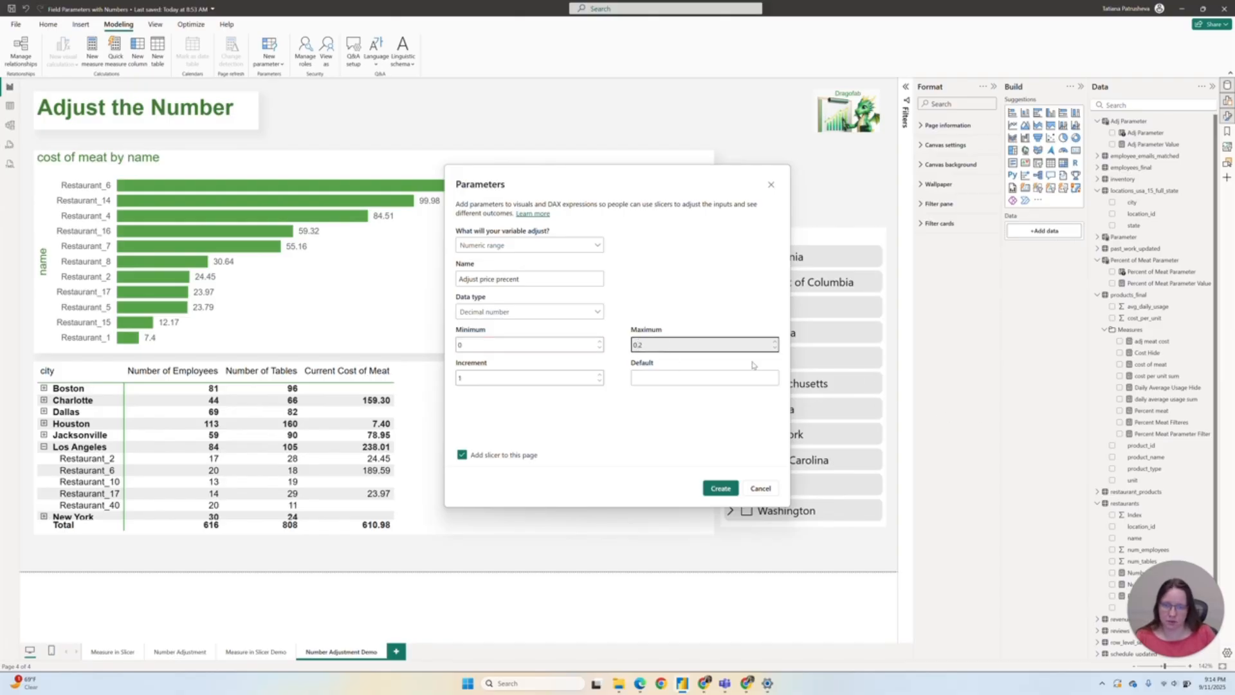
click(494, 379)
key(BackSpace)
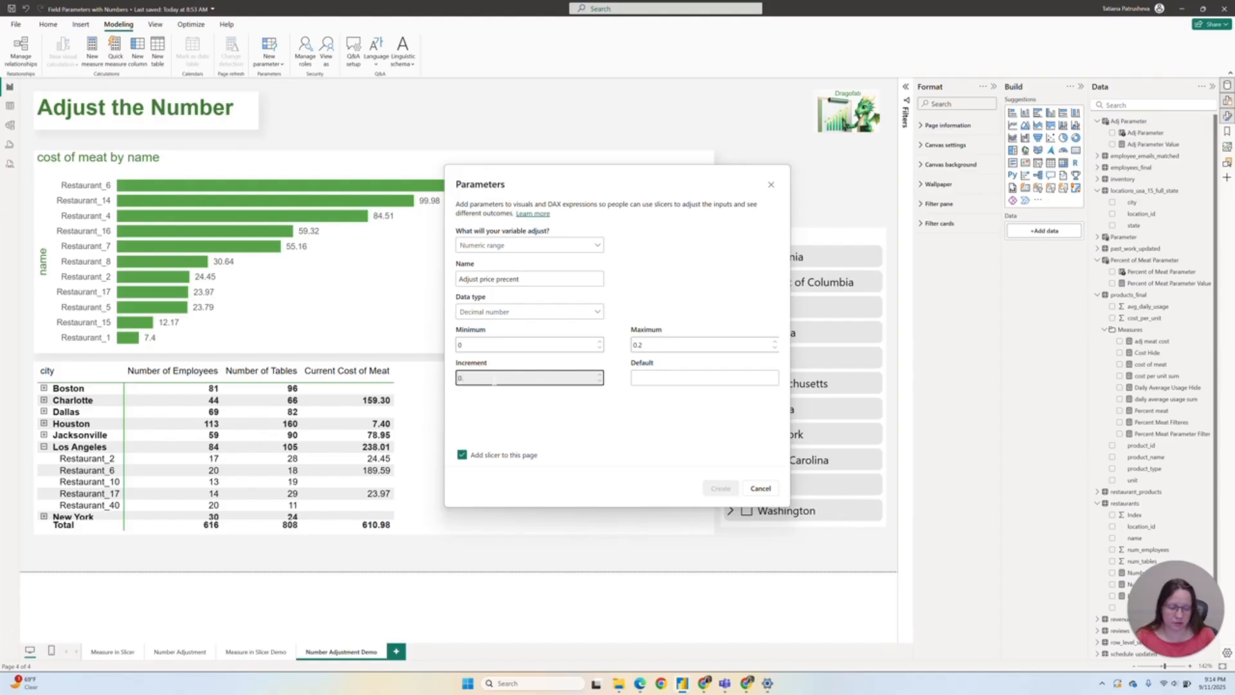
text(0.05)
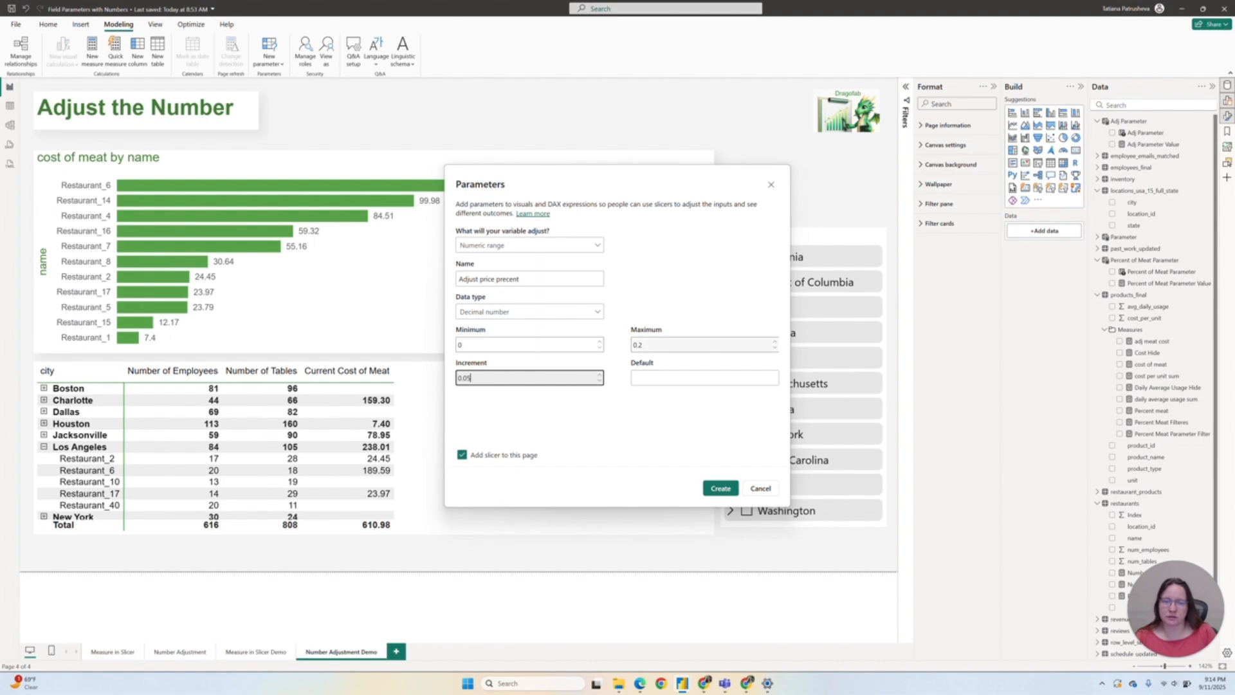
click(689, 380)
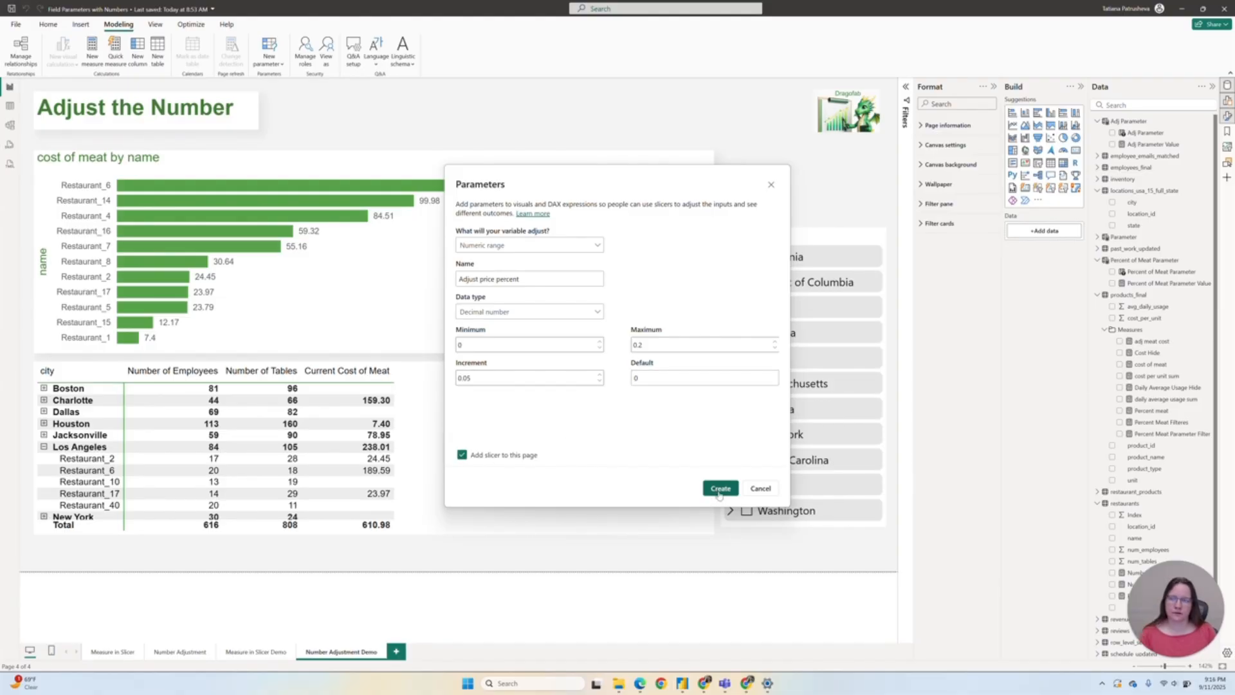
click(720, 490)
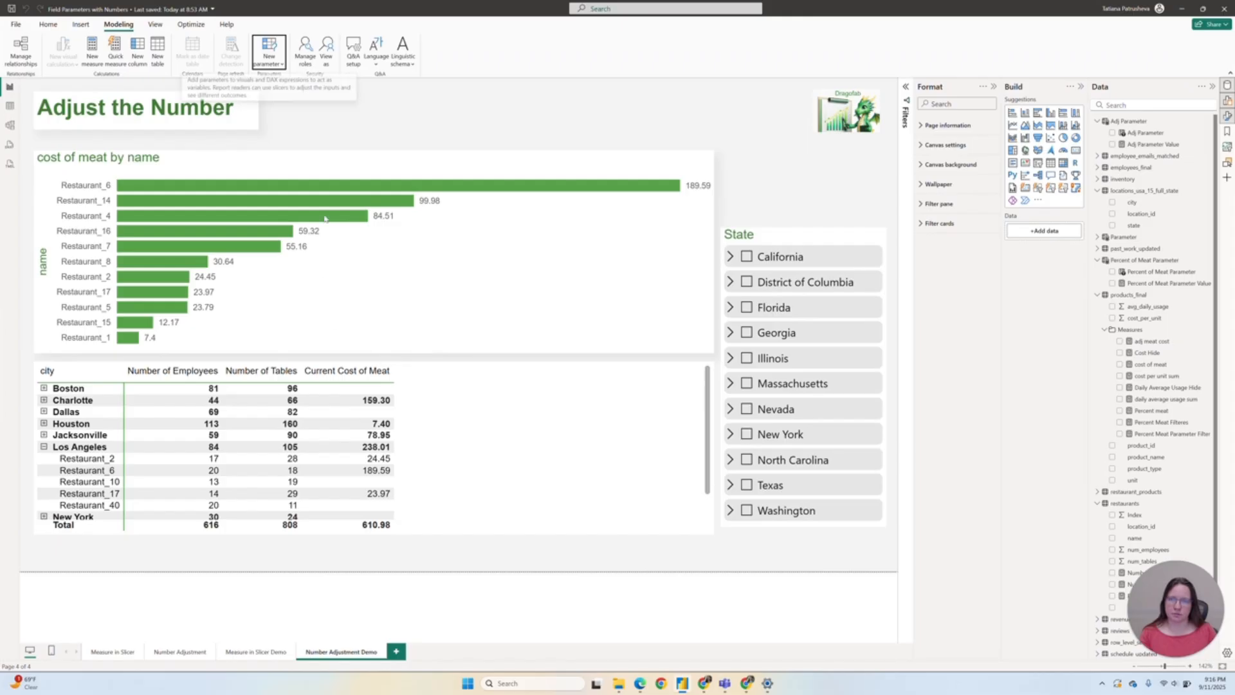
- Move the Adjust price percent slicer into the gap above the State slicer and resize it to match that slicer's width
drag(168, 164, 732, 164)
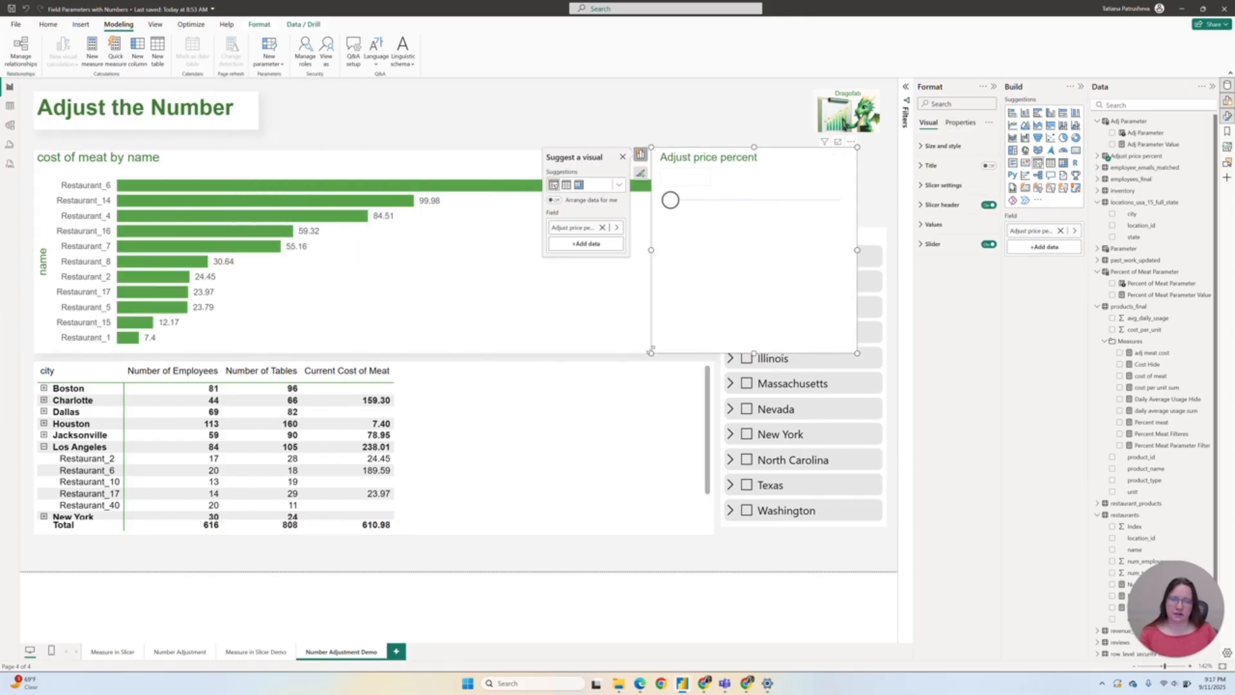
drag(651, 353, 724, 226)
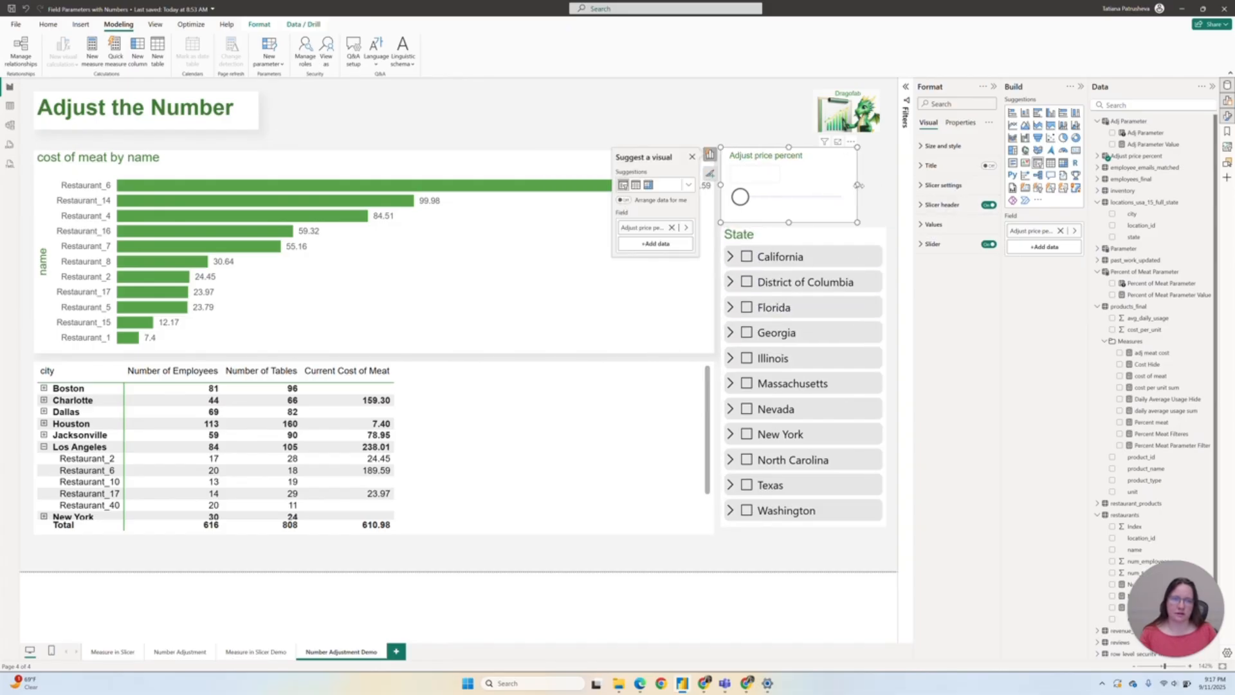
drag(858, 186, 886, 186)
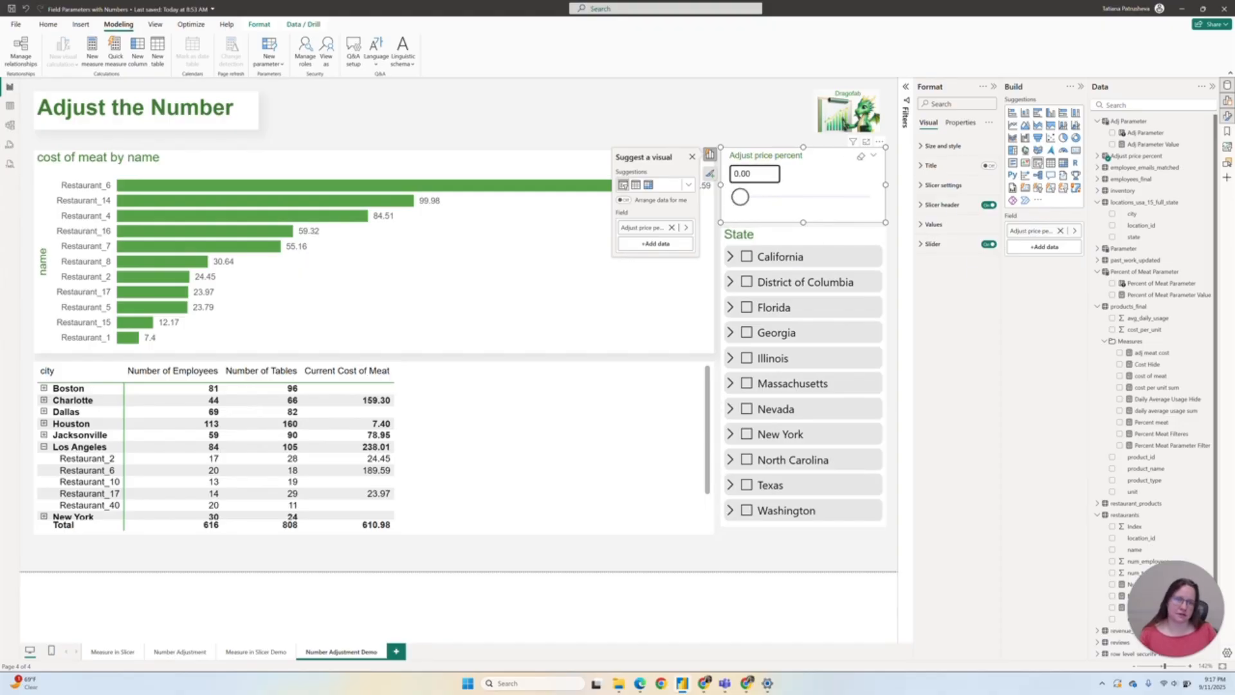
- Format the Adjust price percent column as Percentage with 0 decimal places
click(1098, 156)
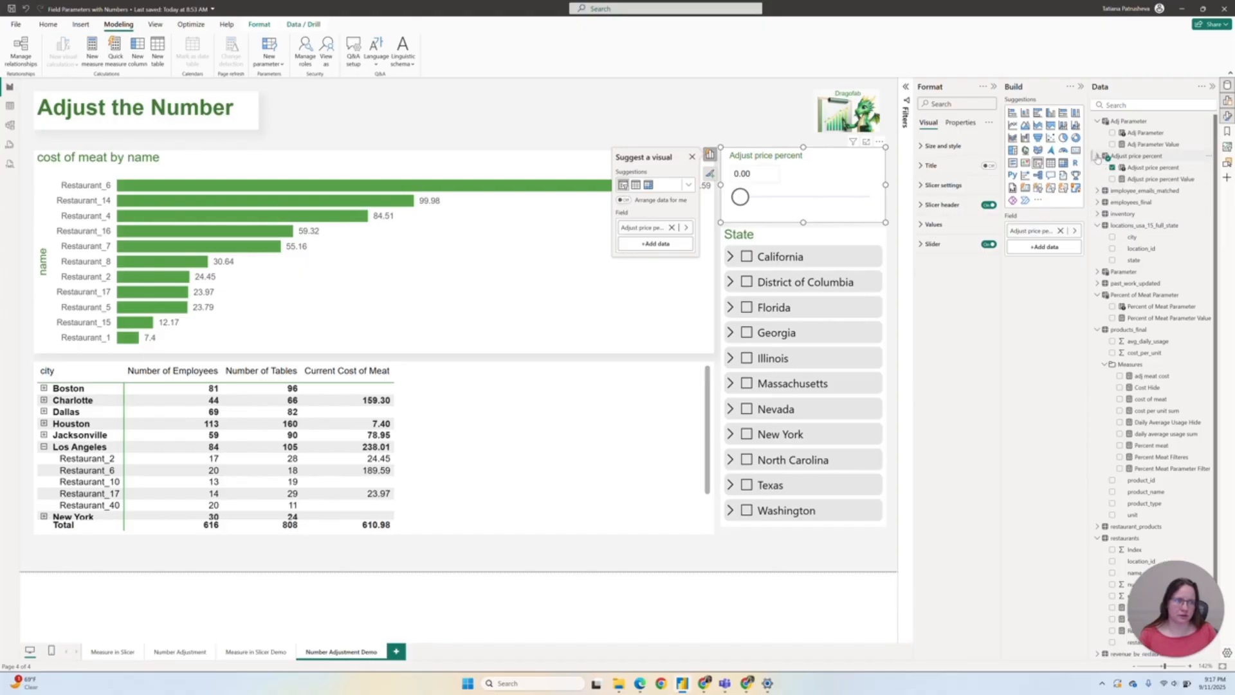
click(1138, 168)
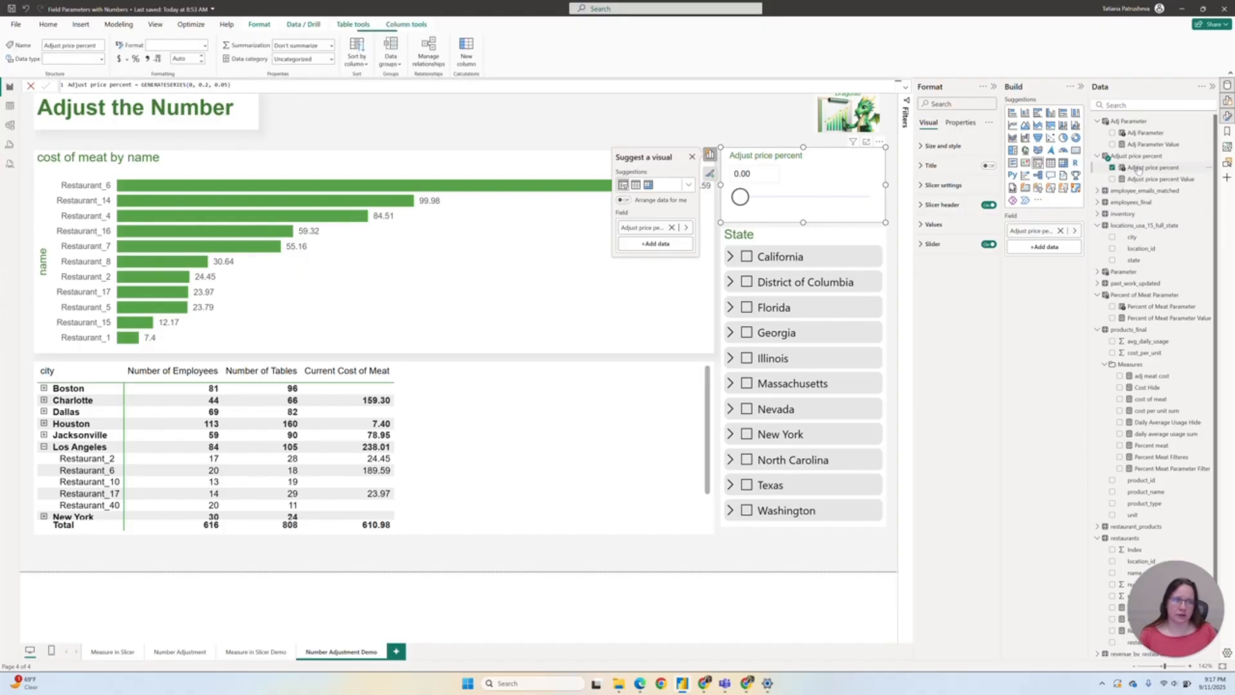
click(205, 46)
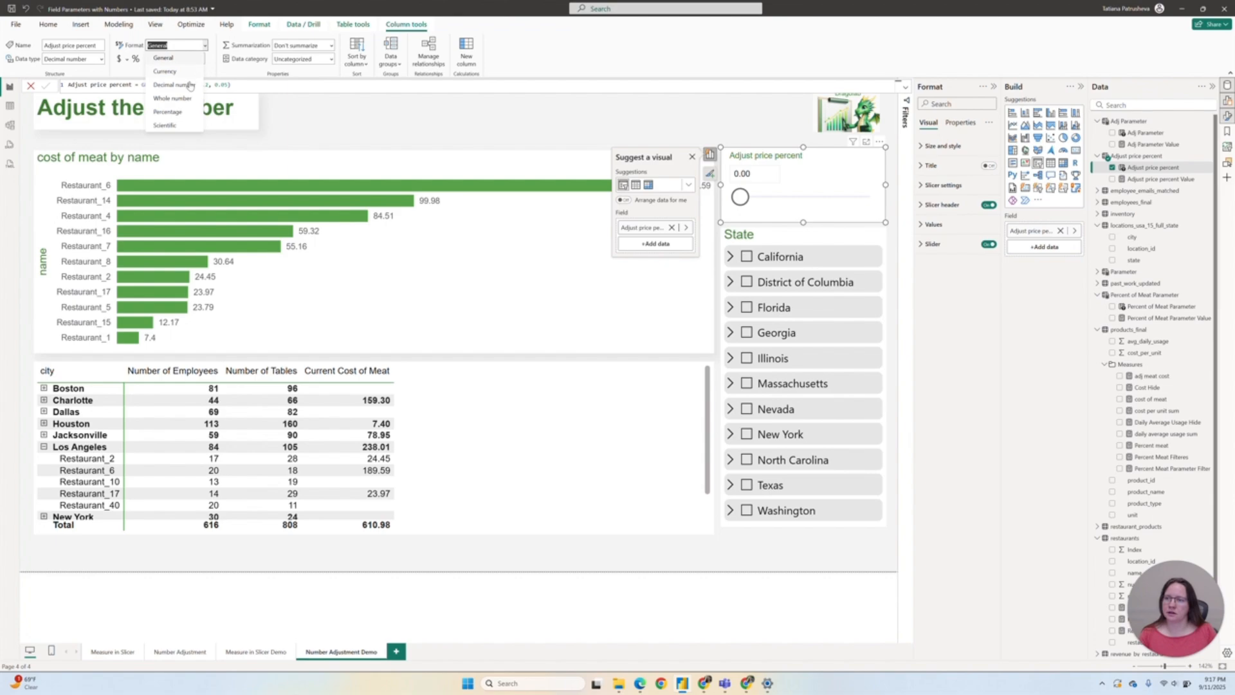
click(178, 111)
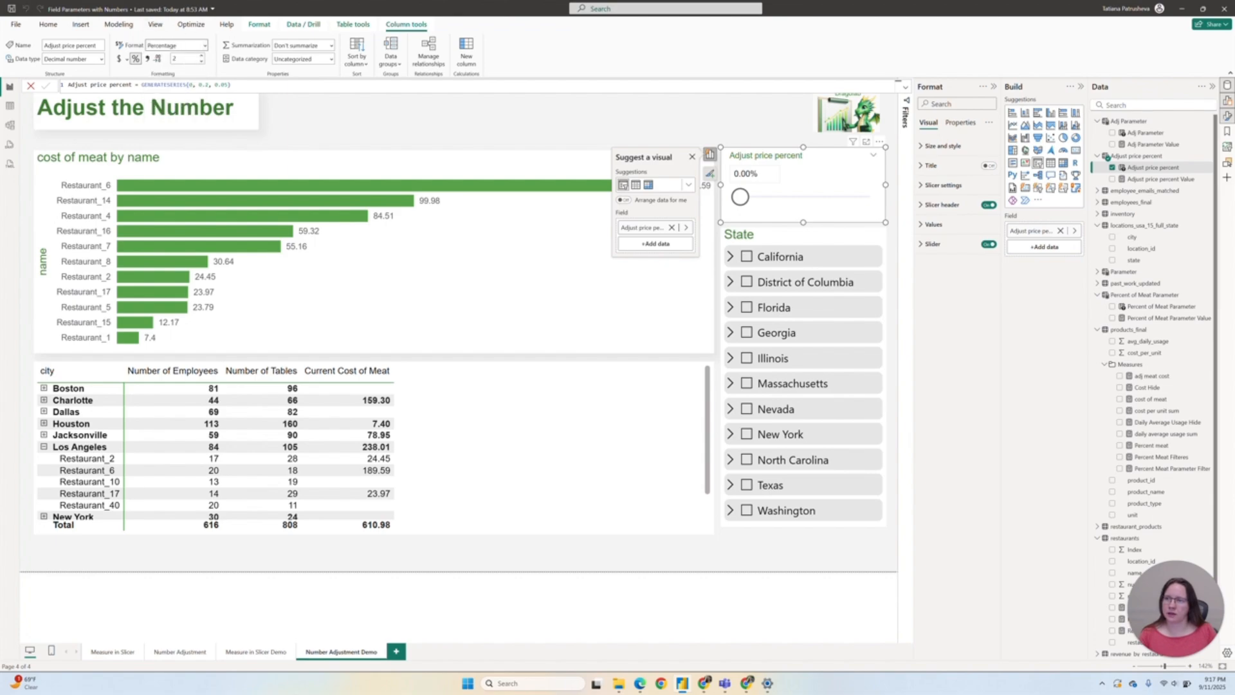
click(176, 59)
key(BackSpace)
text(0)
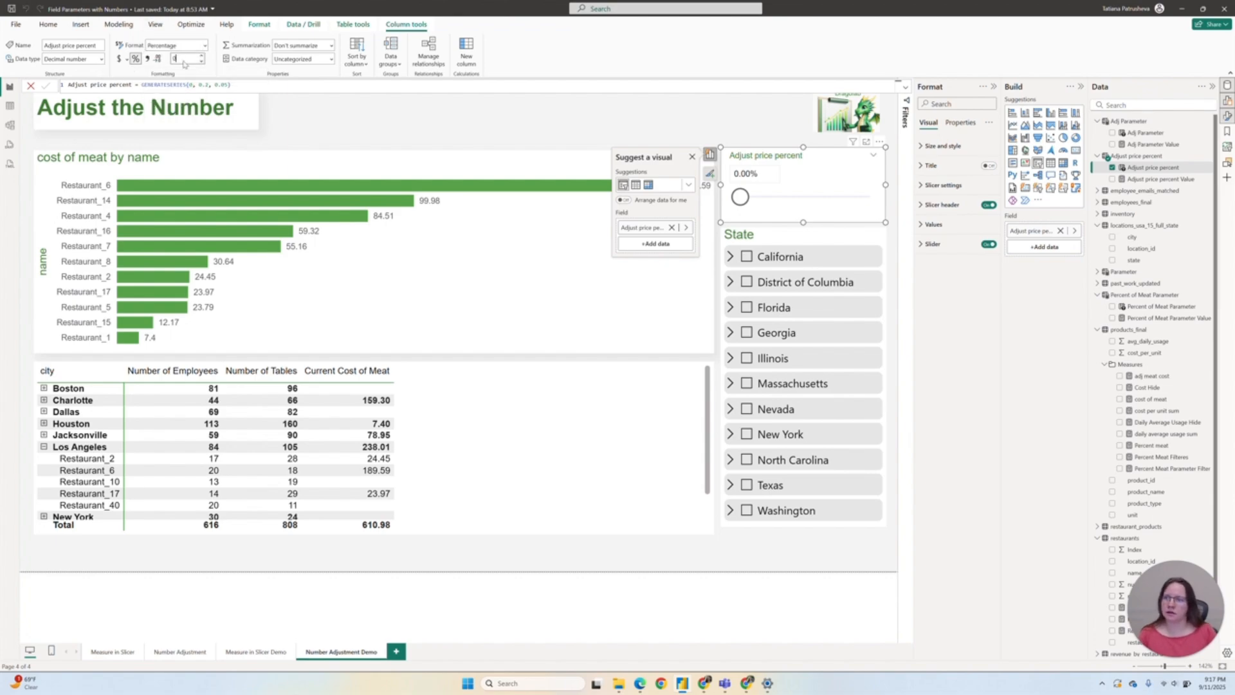
key(Return)
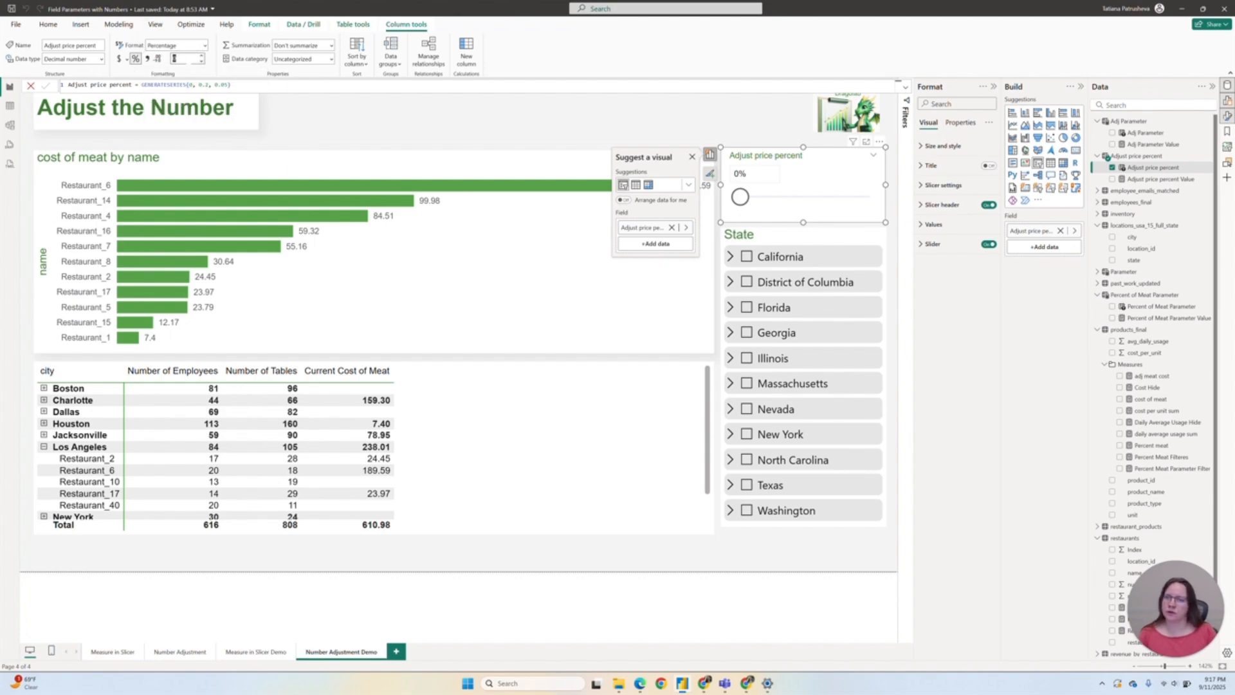
click(491, 110)
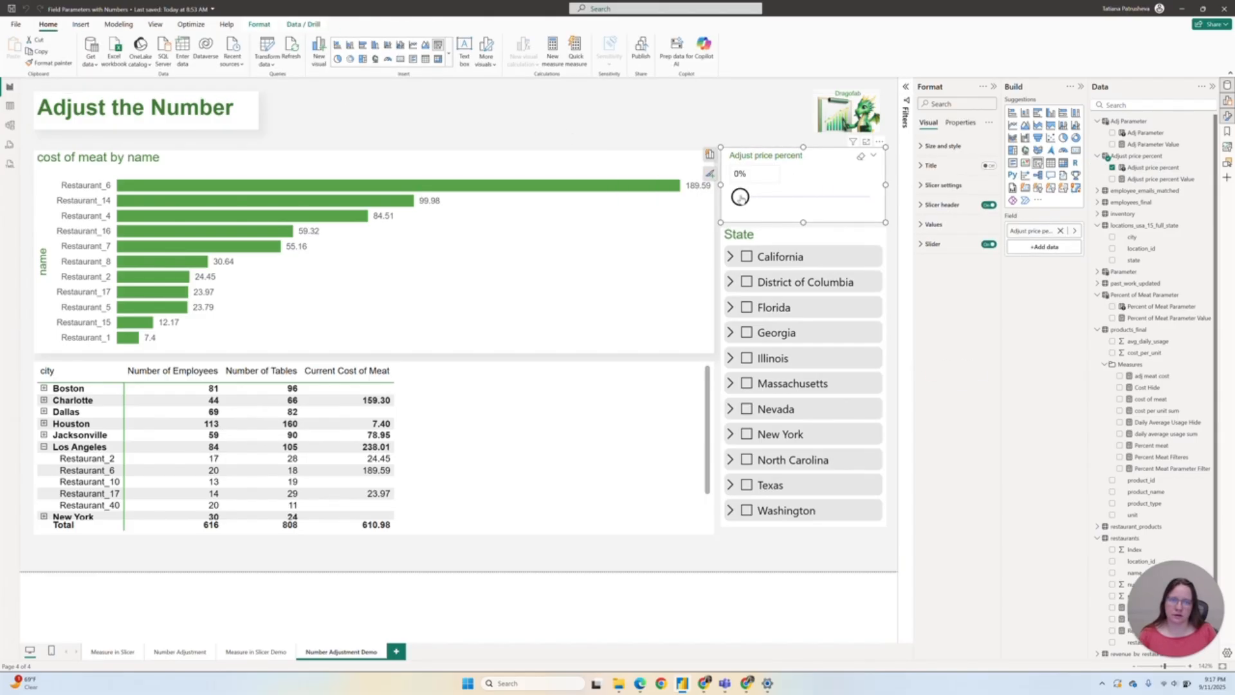
- Try the Adjust price percent slicer at 5% and at its 20% maximum
drag(740, 197, 772, 199)
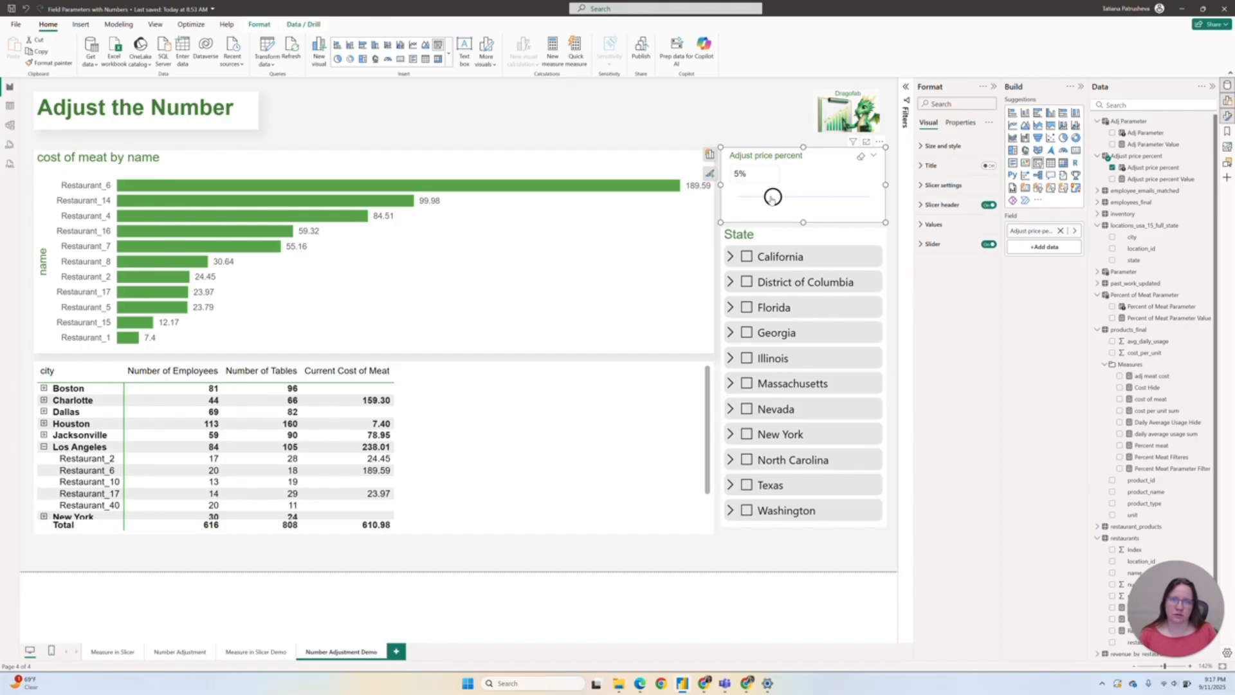
click(804, 200)
drag(809, 201, 871, 197)
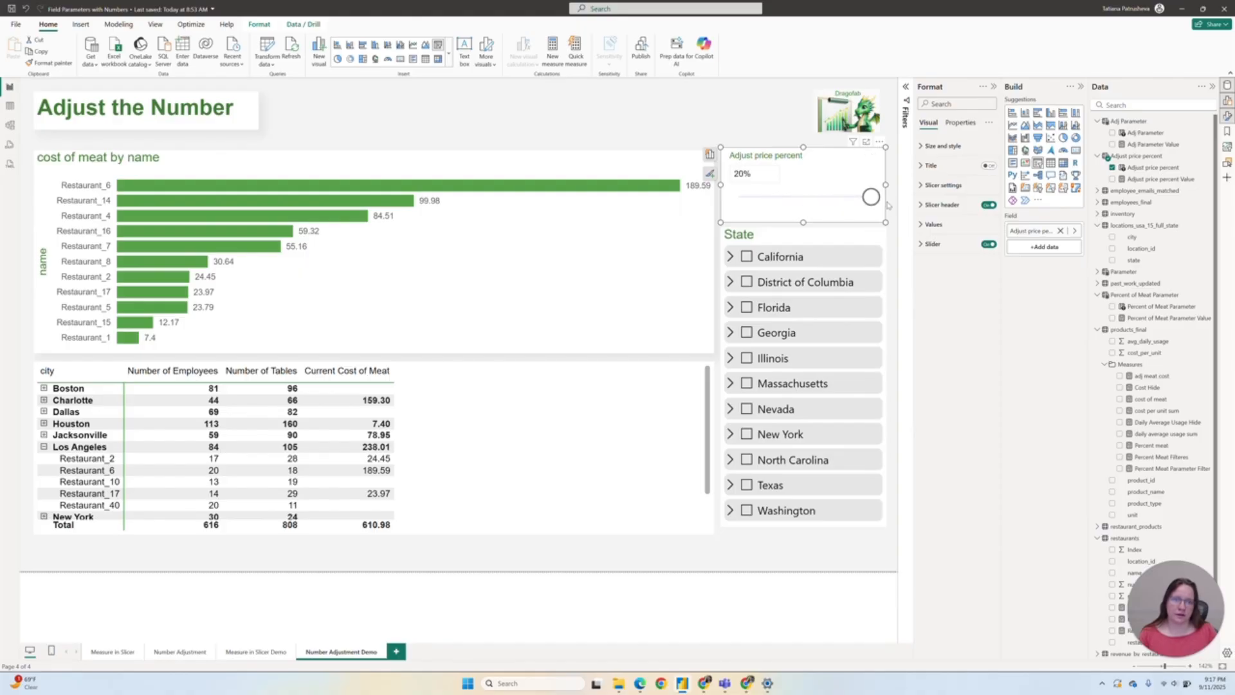
- Change the increment in the Adjust price percent GENERATESERIES formula to 0.01 and try the slicer at 19%
click(1156, 169)
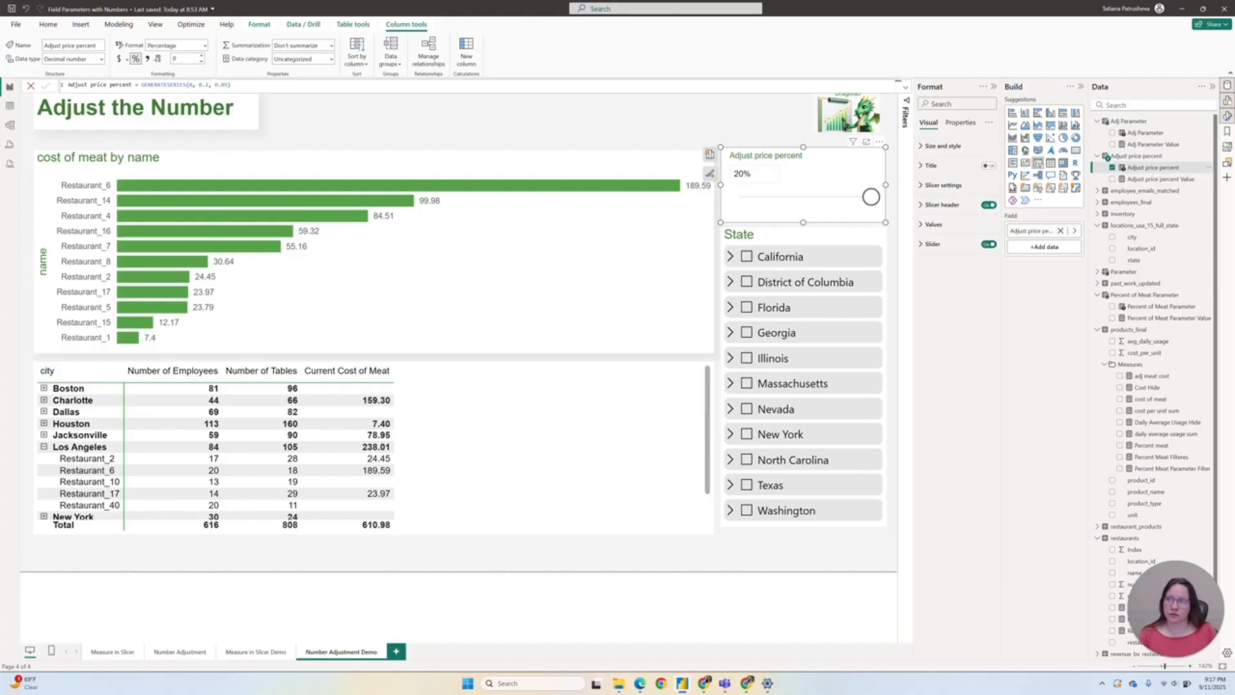
click(188, 84)
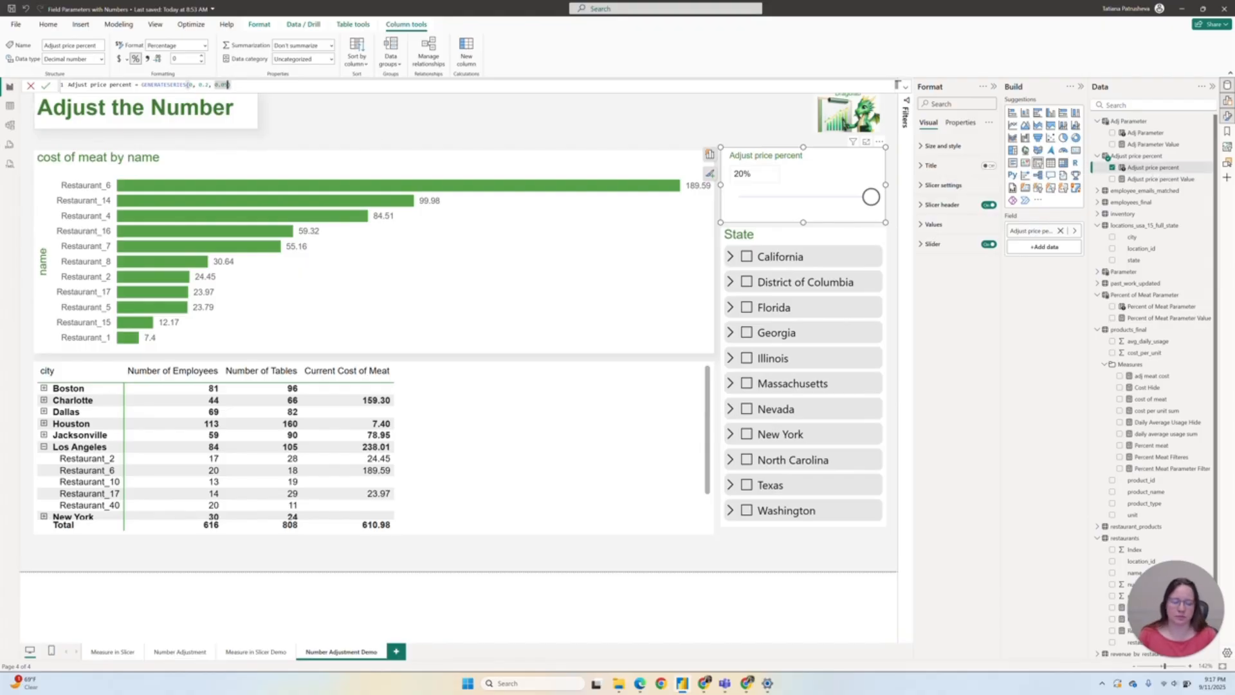
text(0.01)
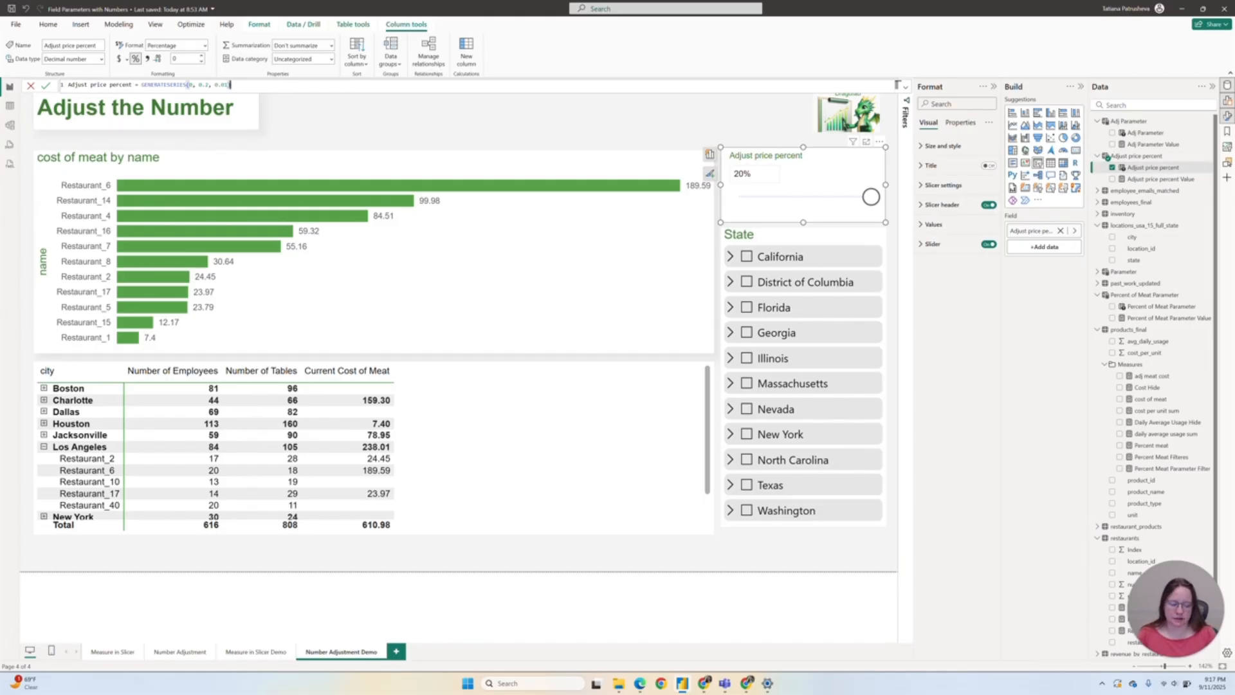
key(Return)
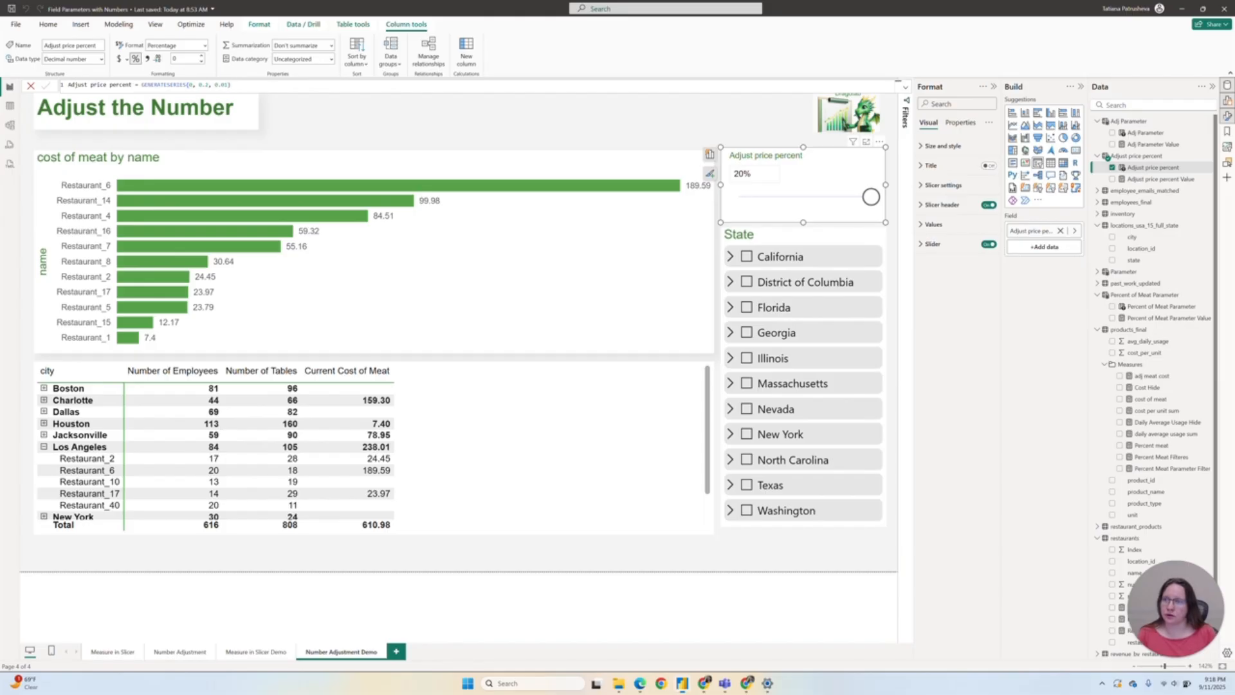
mouse_move(871, 197)
mouse_down()
mouse_move(740, 197)
mouse_move(871, 197)
mouse_up()
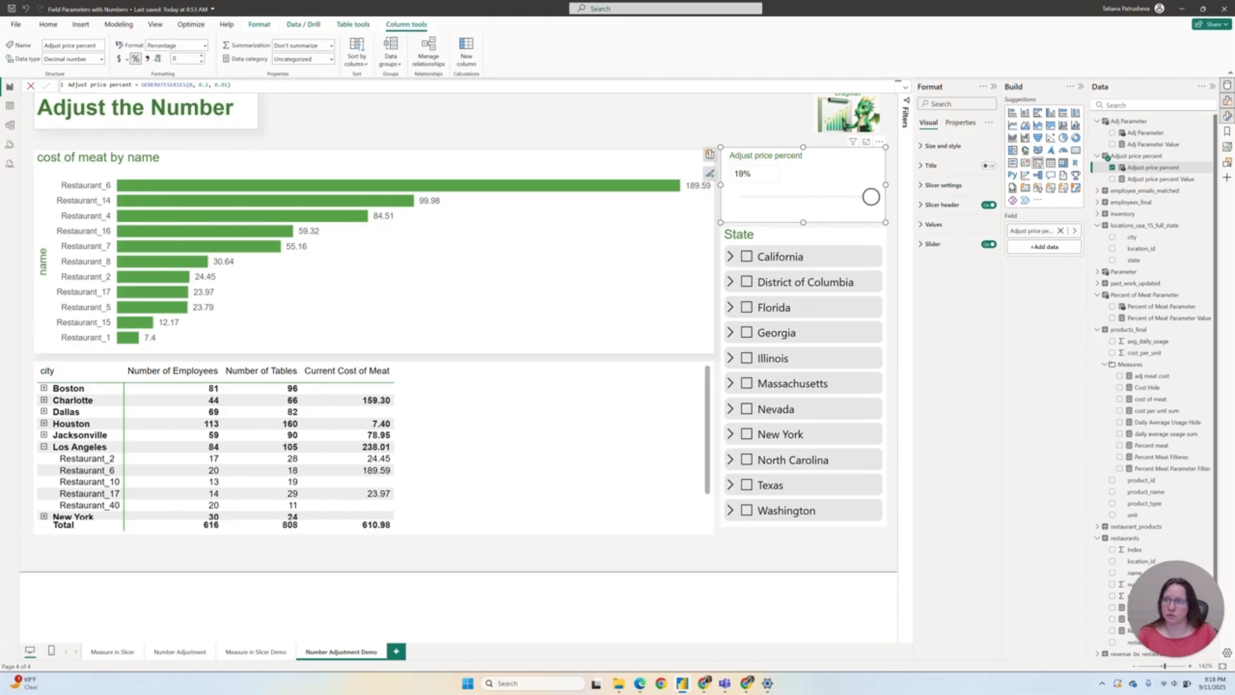
- Change the maximum in the Adjust price percent GENERATESERIES formula to 0.15
click(897, 85)
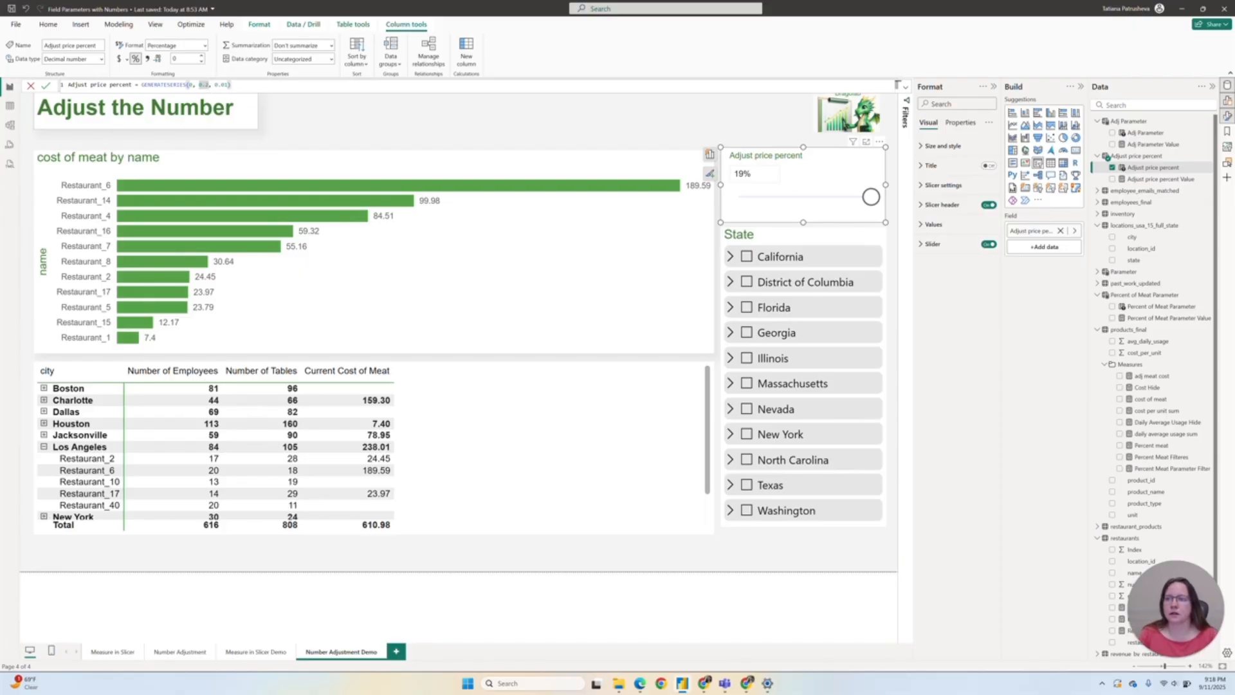
text(0.)
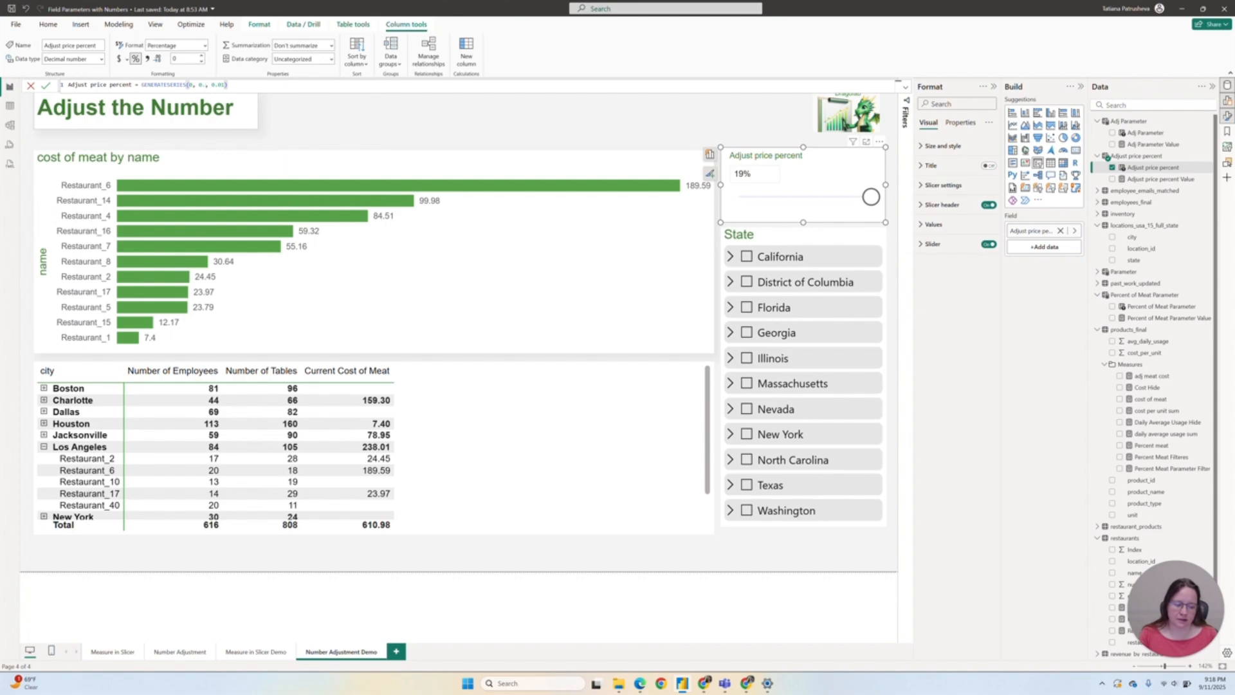
text(15)
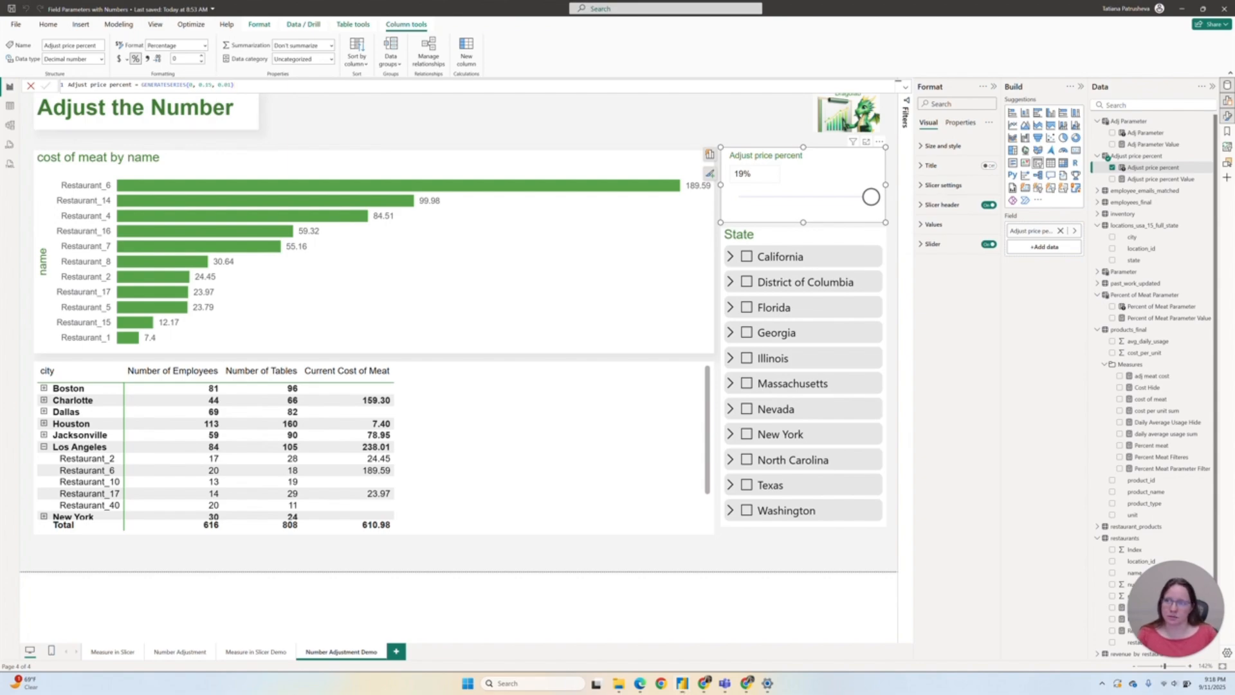
key(Return)
- Try the Adjust price percent slicer at its minimum, then with entered values of 0.15 and 0.1
drag(733, 203, 691, 200)
click(741, 174)
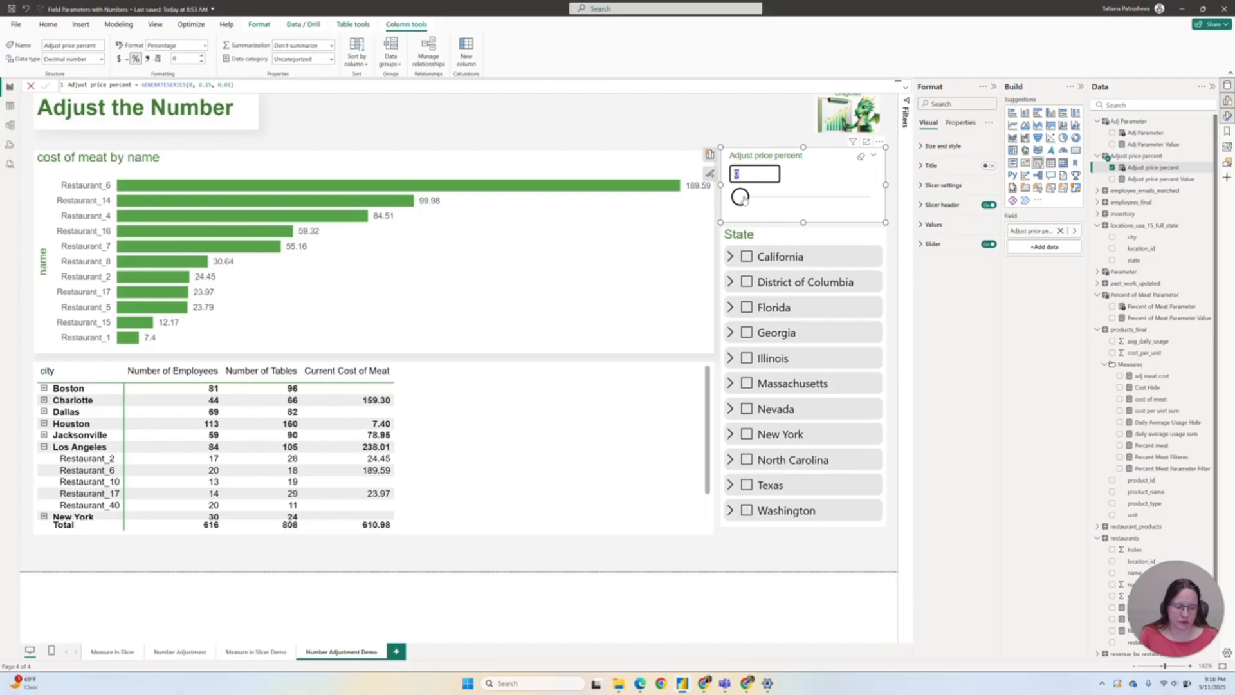
text(0.15)
key(Return)
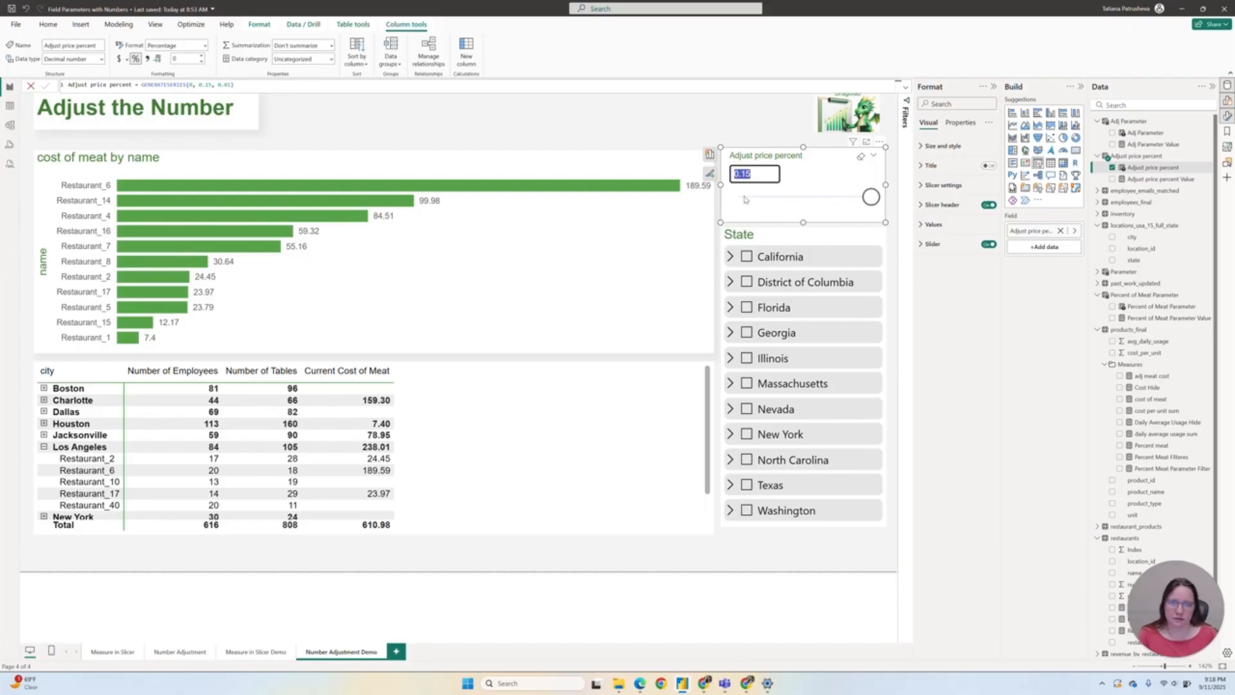
click(753, 175)
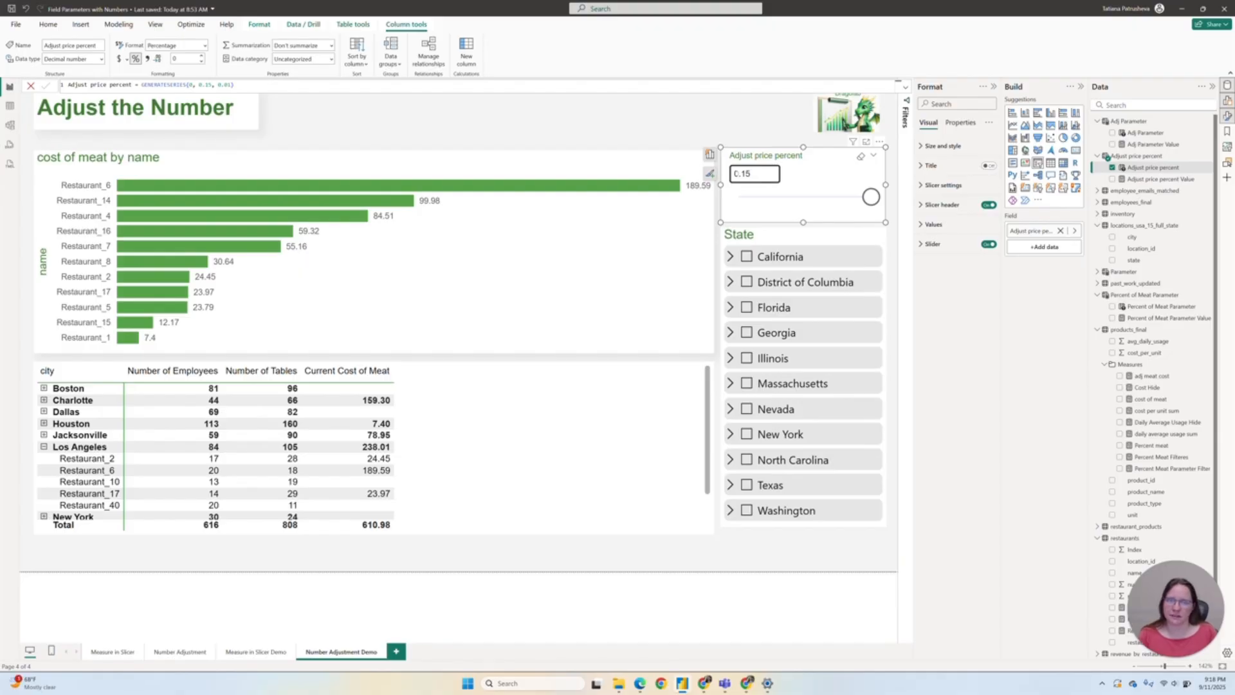
drag(735, 173, 750, 174)
key(BackSpace)
key(BackSpace)
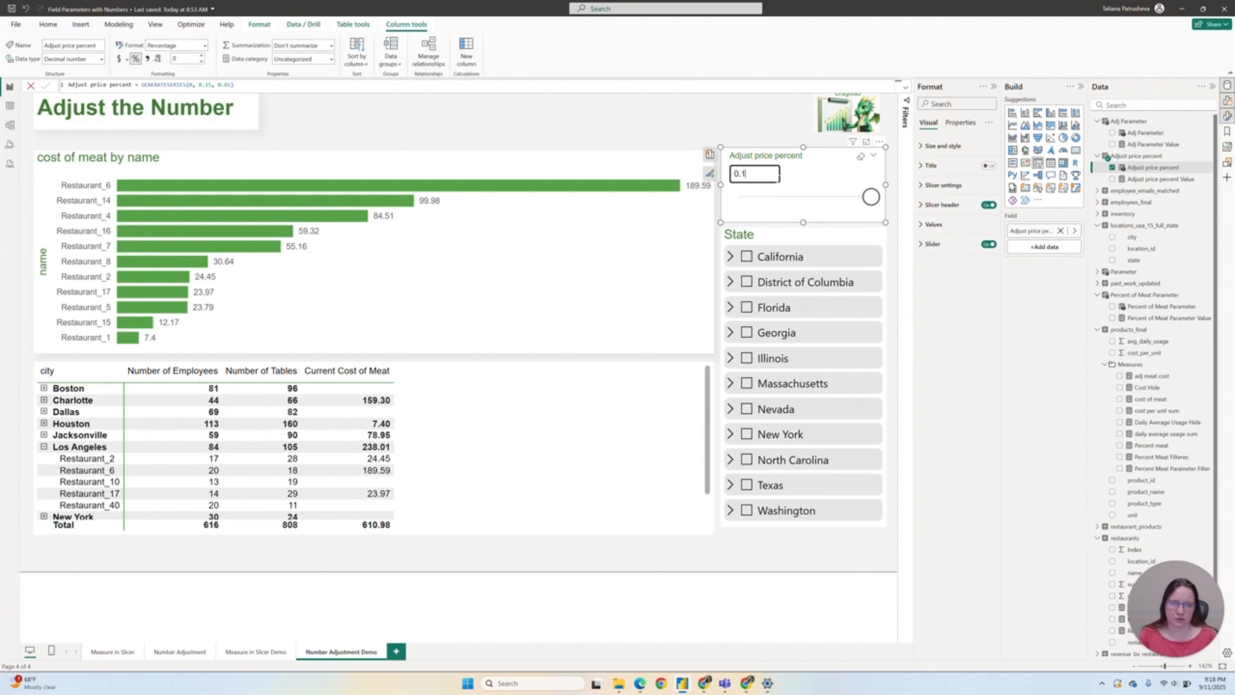
key(Return)
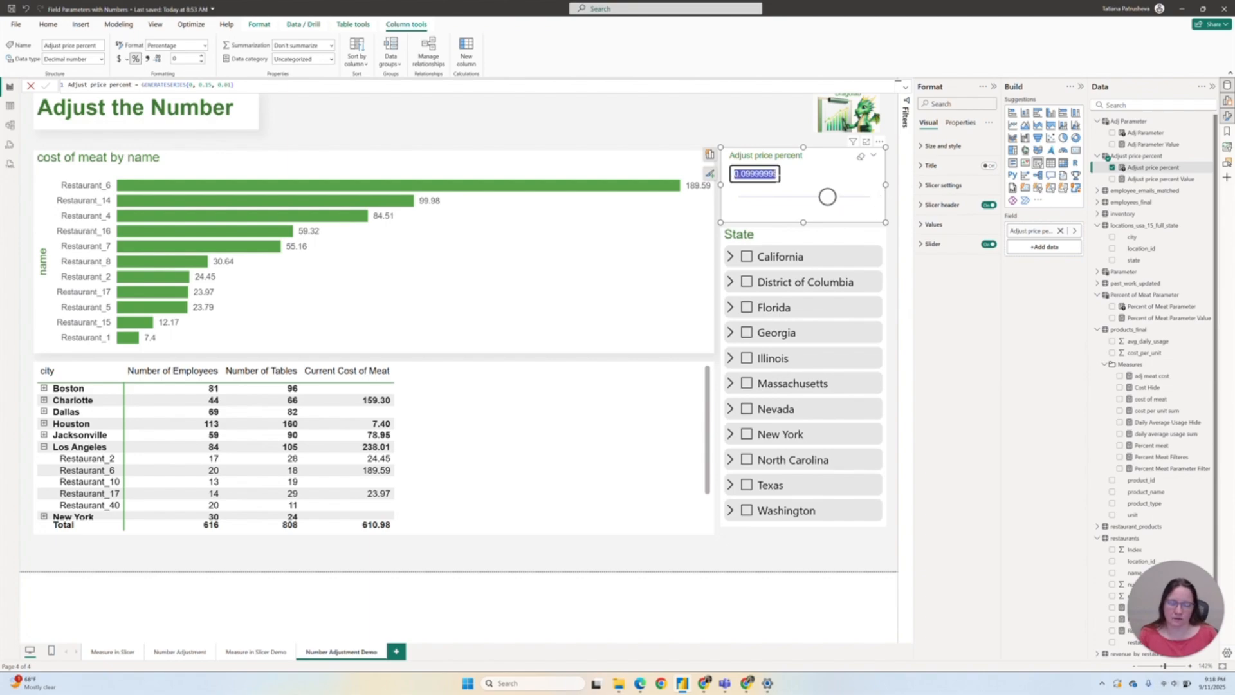
- Clear the Adjust price percent slicer's value and set it to 0
click(777, 174)
drag(736, 173, 783, 181)
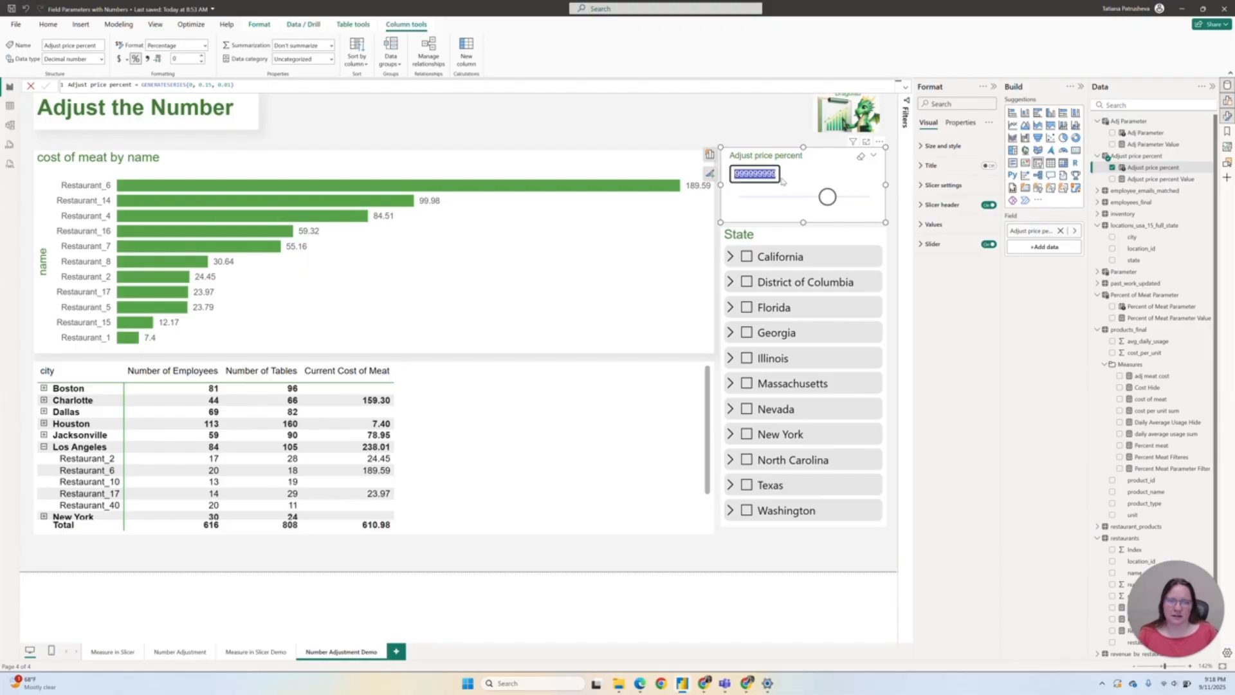
click(772, 174)
key(BackSpace)
key(BackSpace)
key(BackSpace)
key(BackSpace)
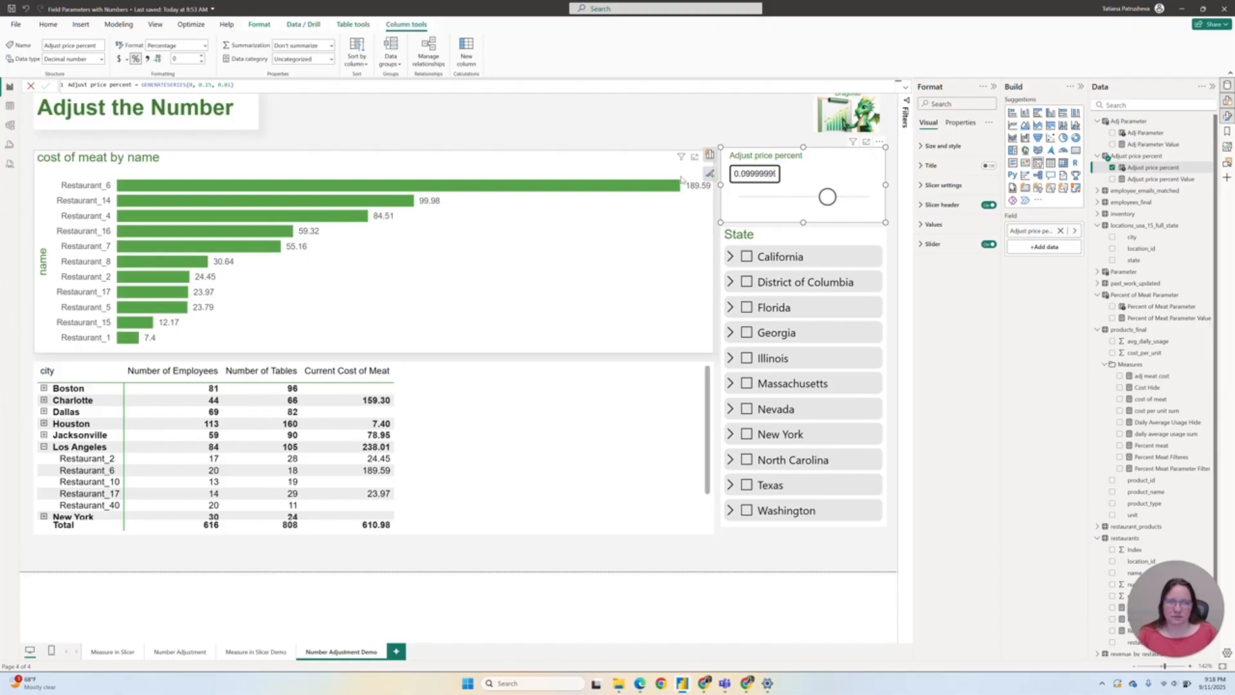
drag(735, 174, 783, 181)
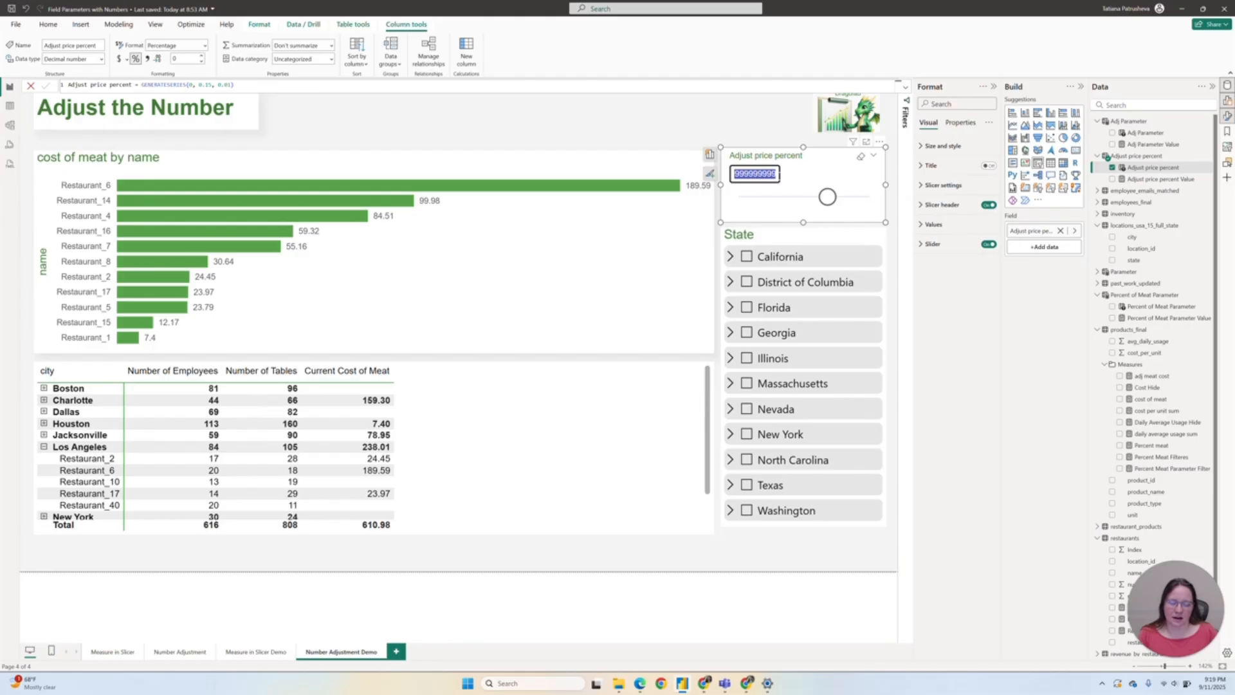
text(0)
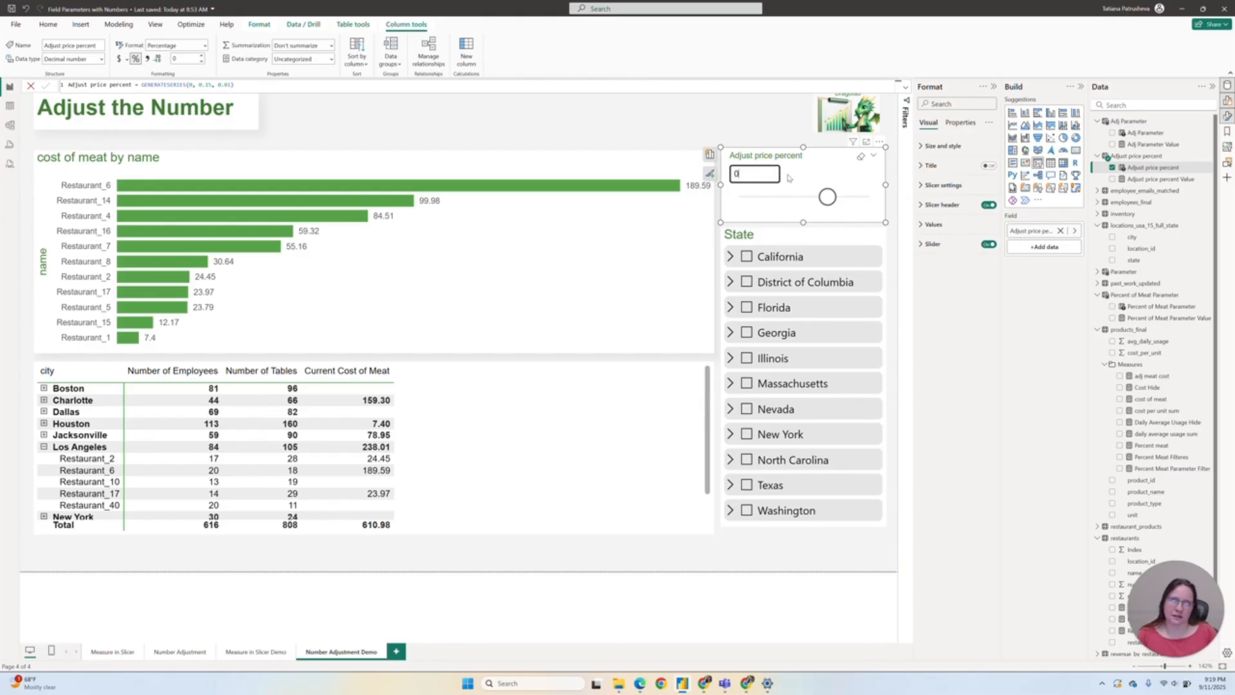
key(Return)
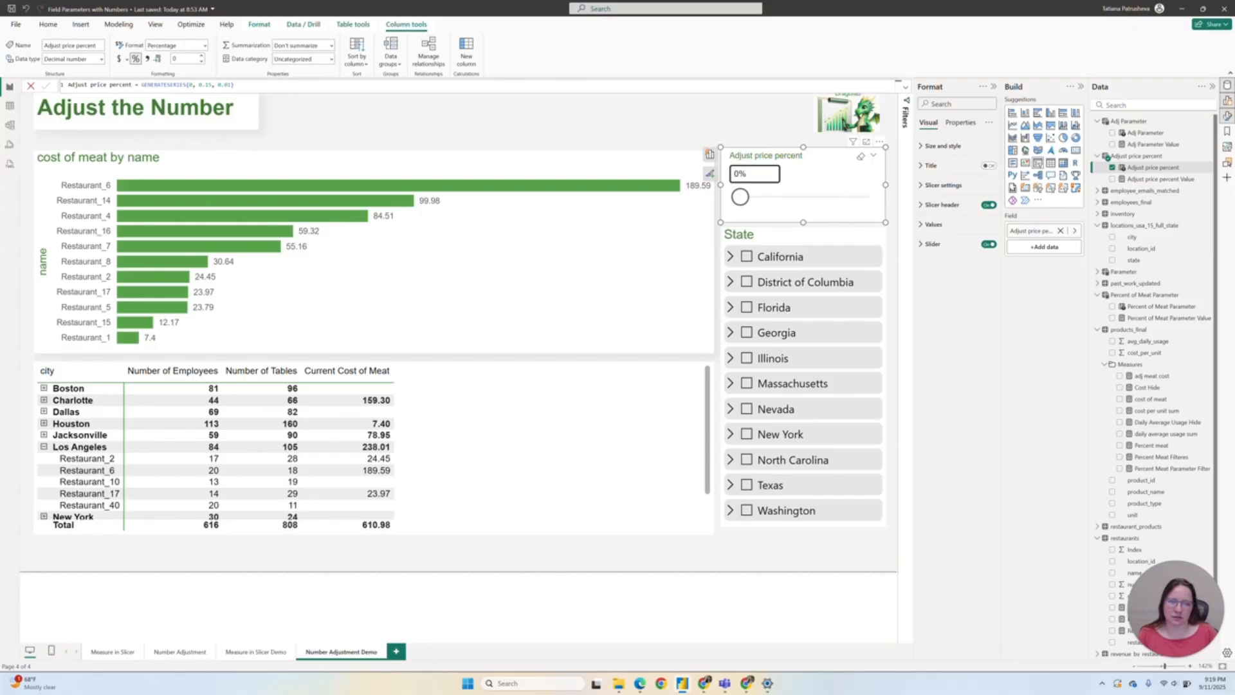
- Try the Adjust price percent slider at 8% and 5%, and return it to 0%
drag(740, 197, 810, 197)
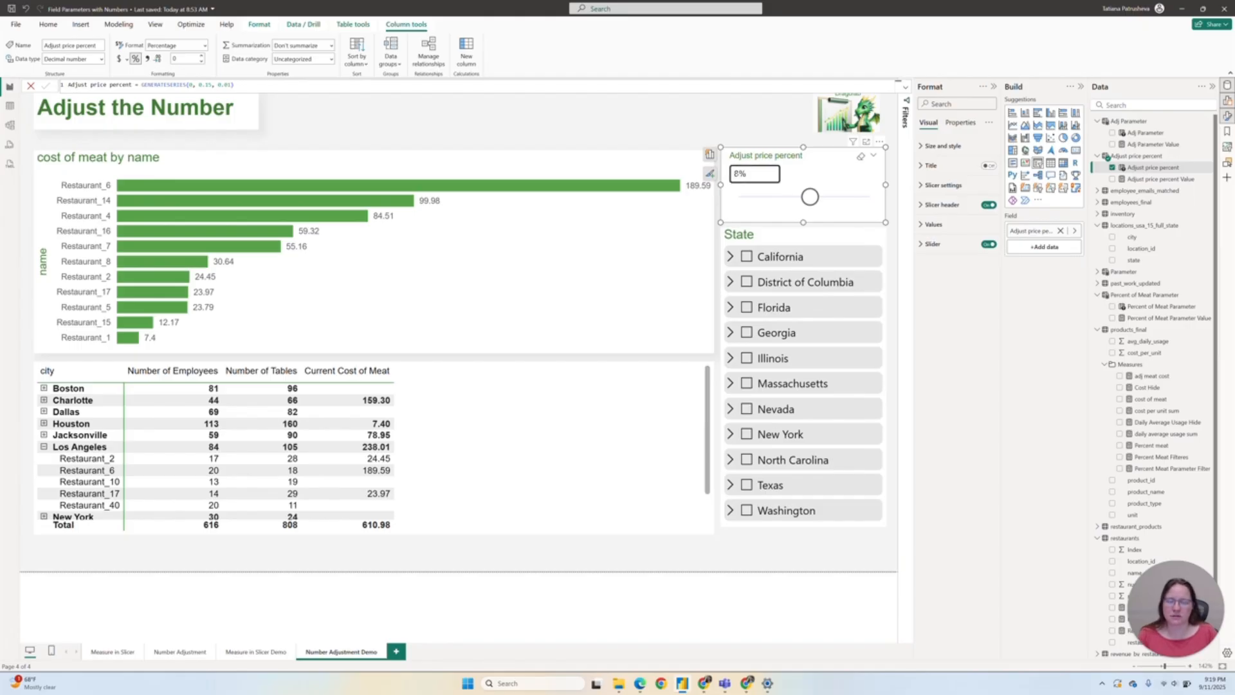
drag(809, 197, 785, 201)
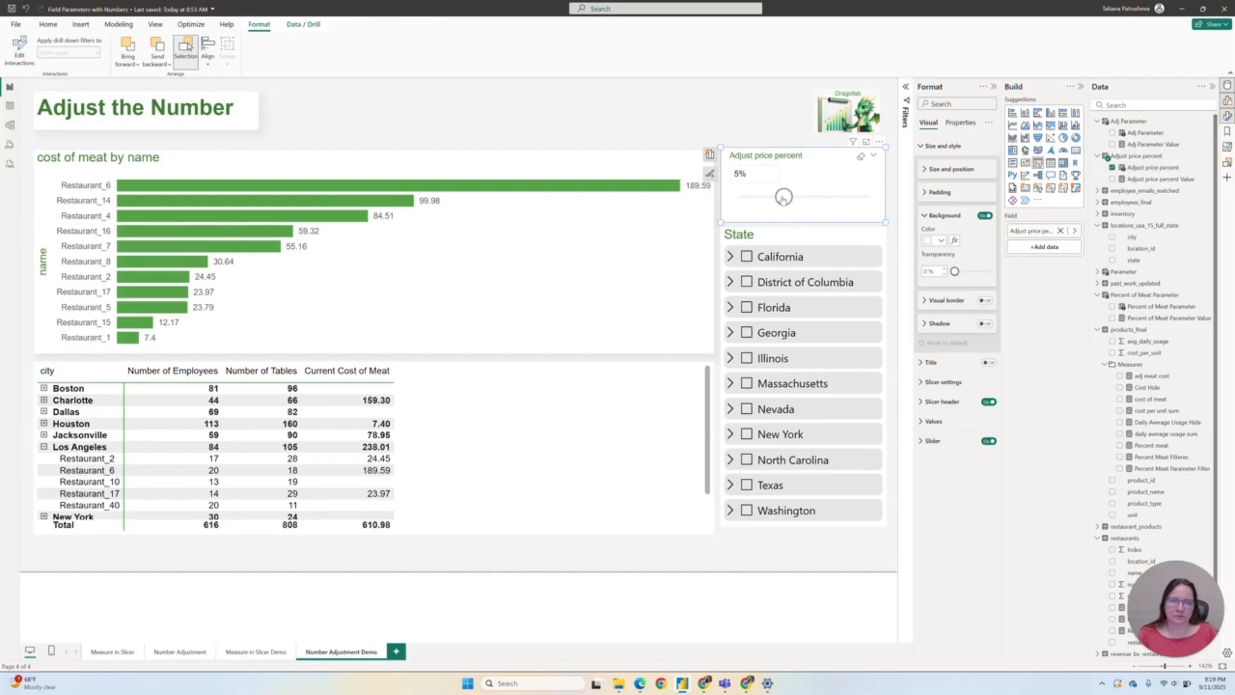
click(754, 136)
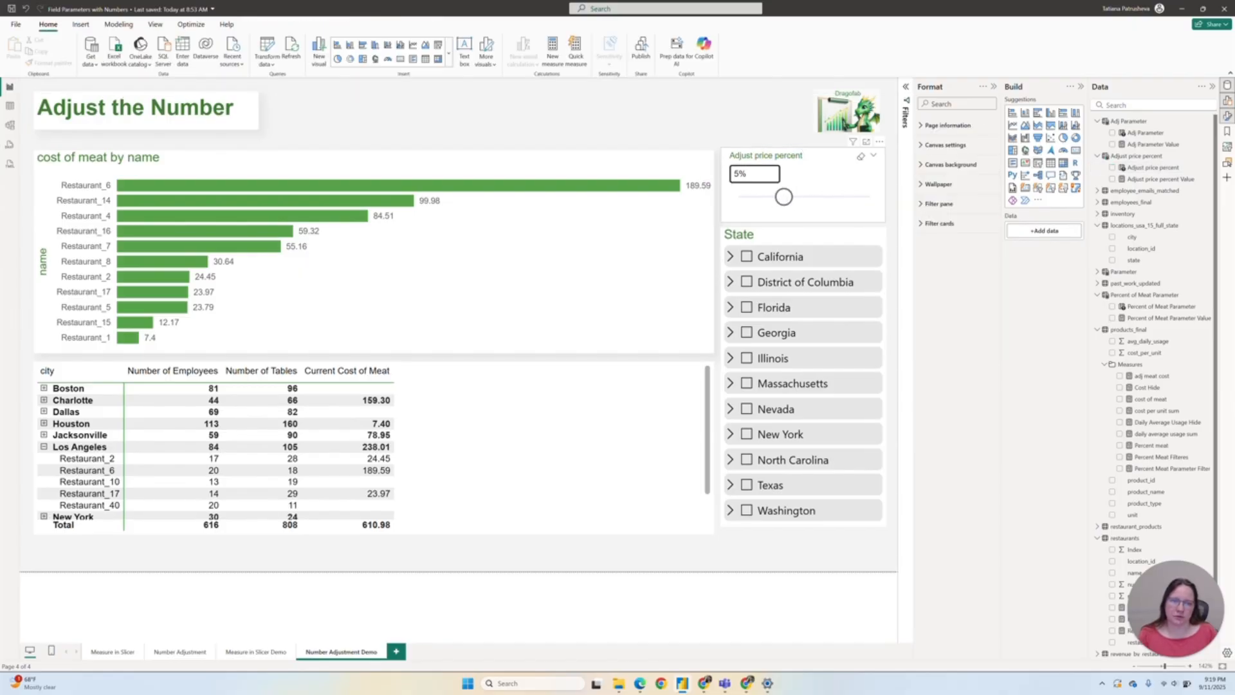
drag(783, 196, 740, 197)
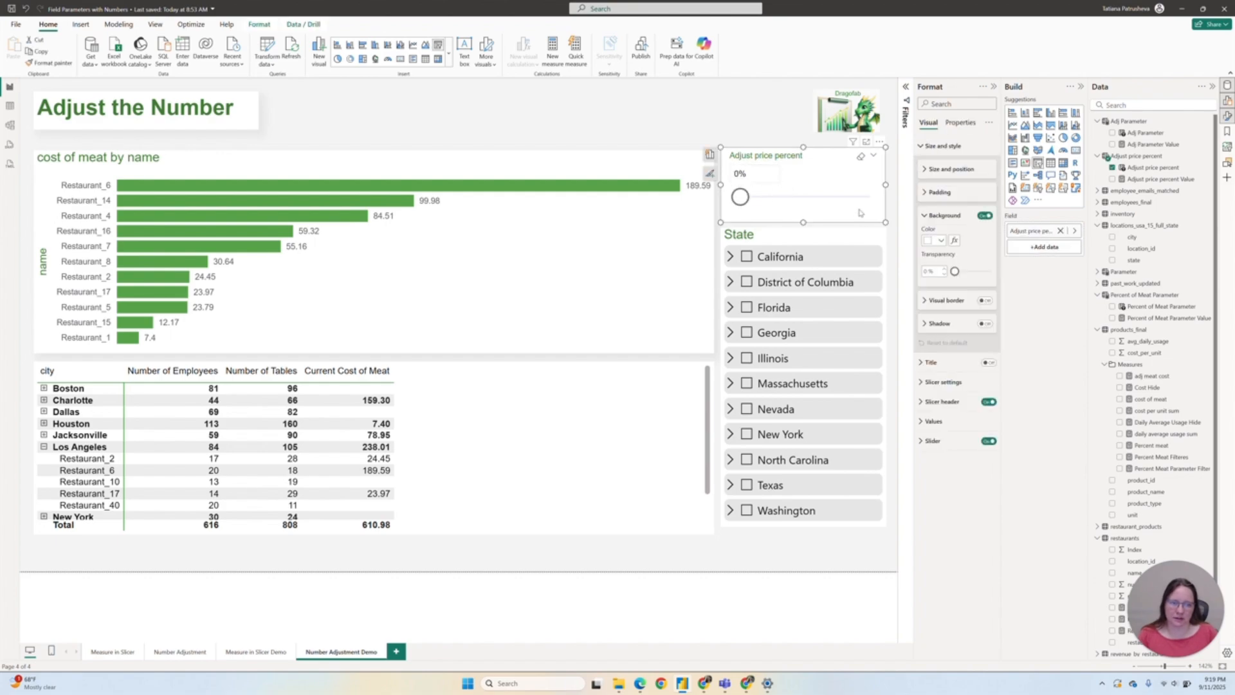
- Examine the available style options in the Adjust price percent slicer's settings without changing the style
click(920, 147)
click(921, 187)
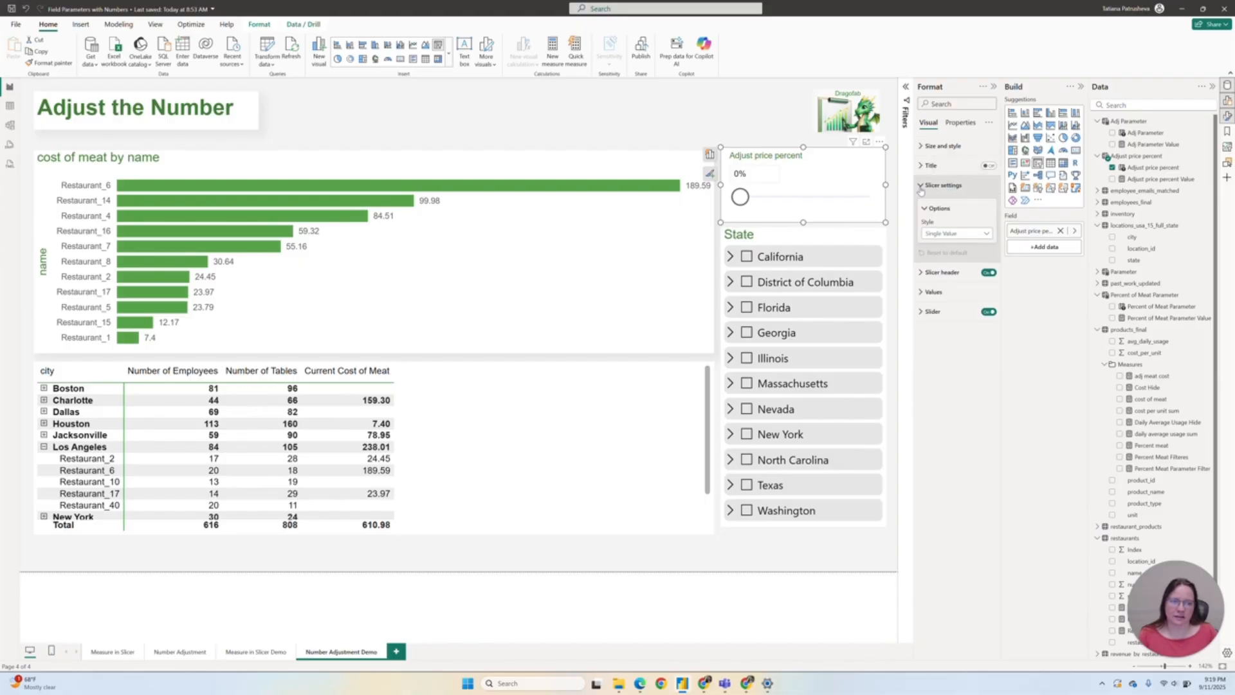
click(950, 236)
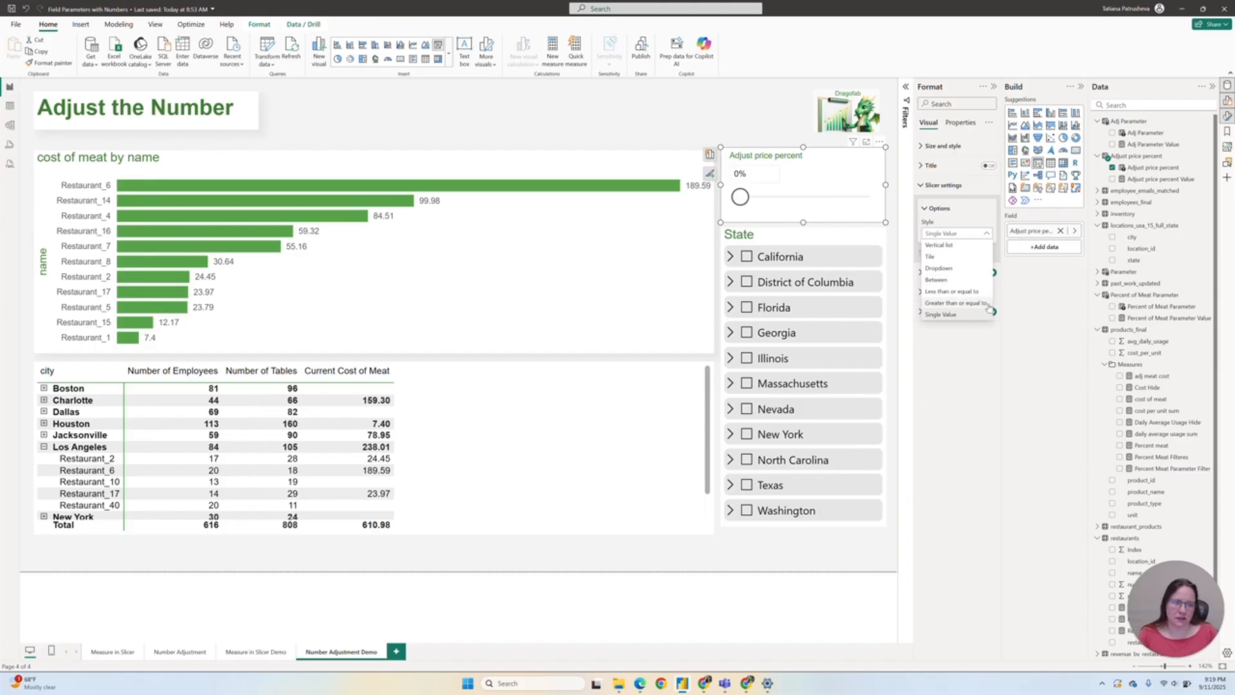
click(966, 358)
click(734, 117)
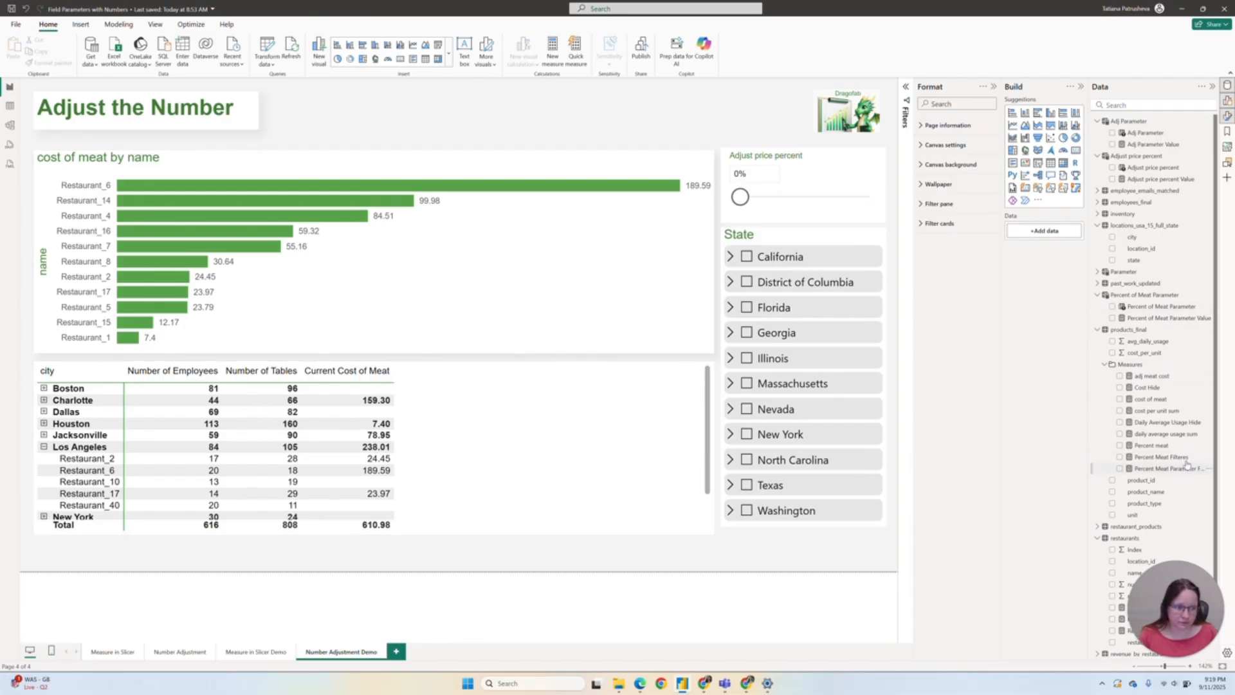
- Replace the Adj Parameter reference in the adj meat cost measure with 'Adjust price percent'[Adjust price percent Value] and commit the formula
click(1171, 379)
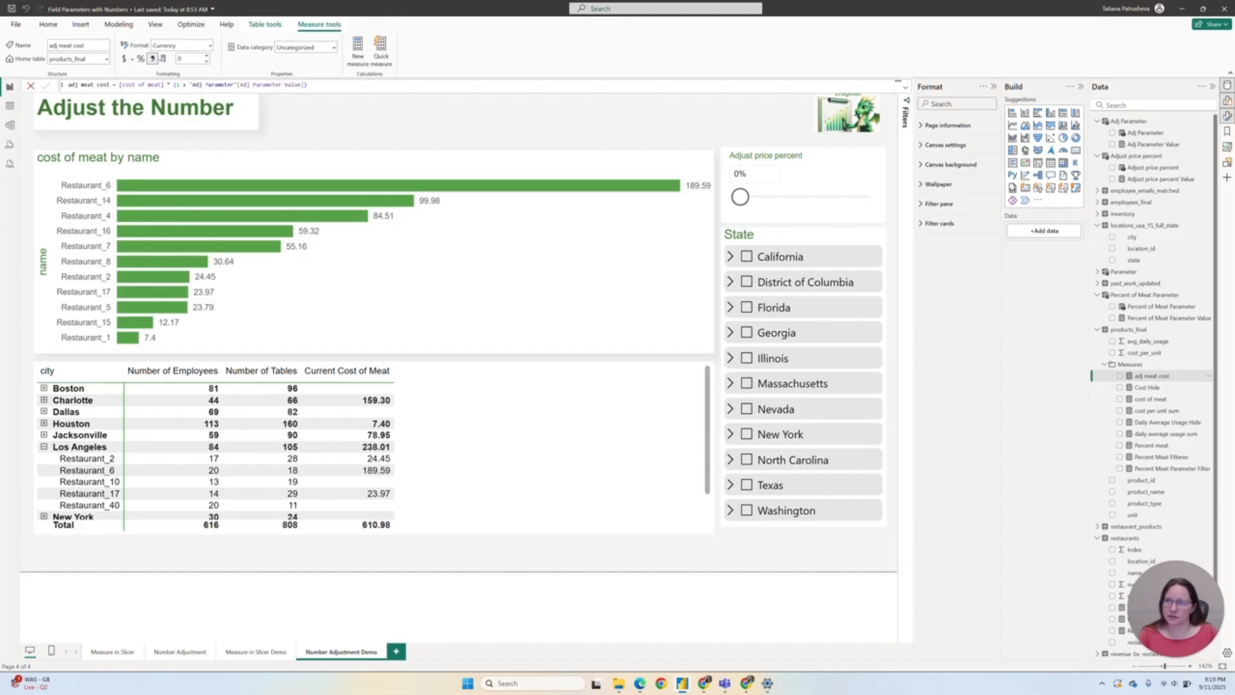
drag(191, 84, 233, 85)
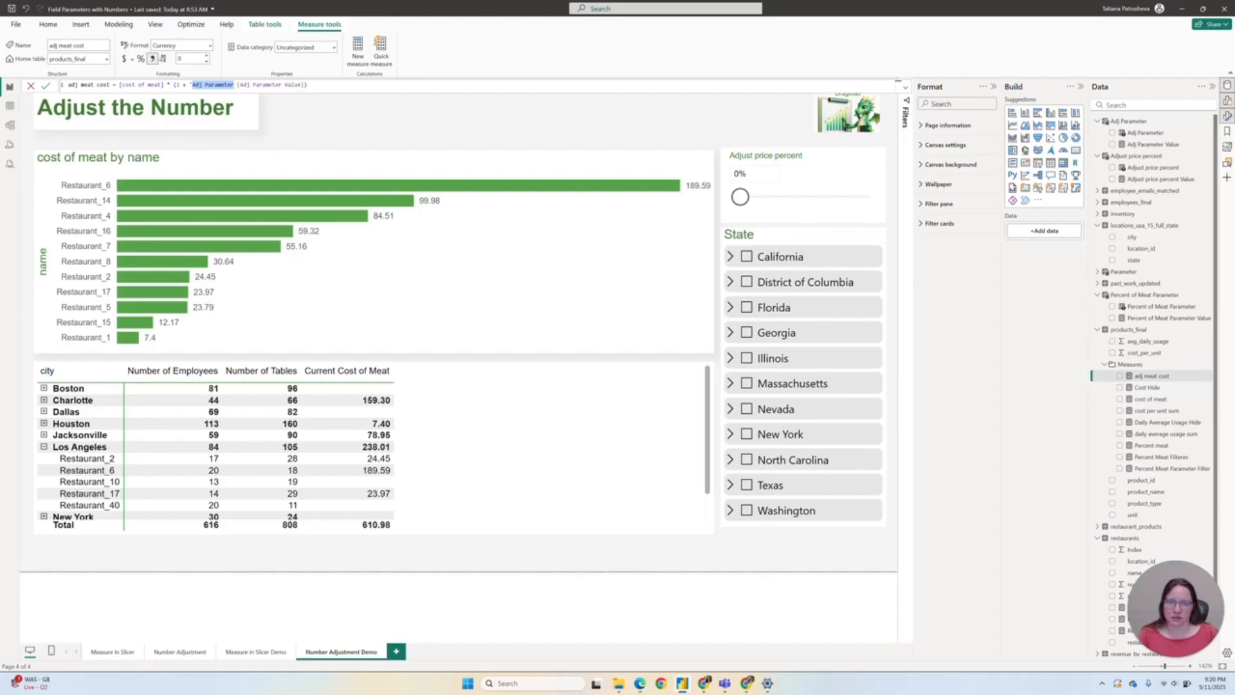
key(BackSpace)
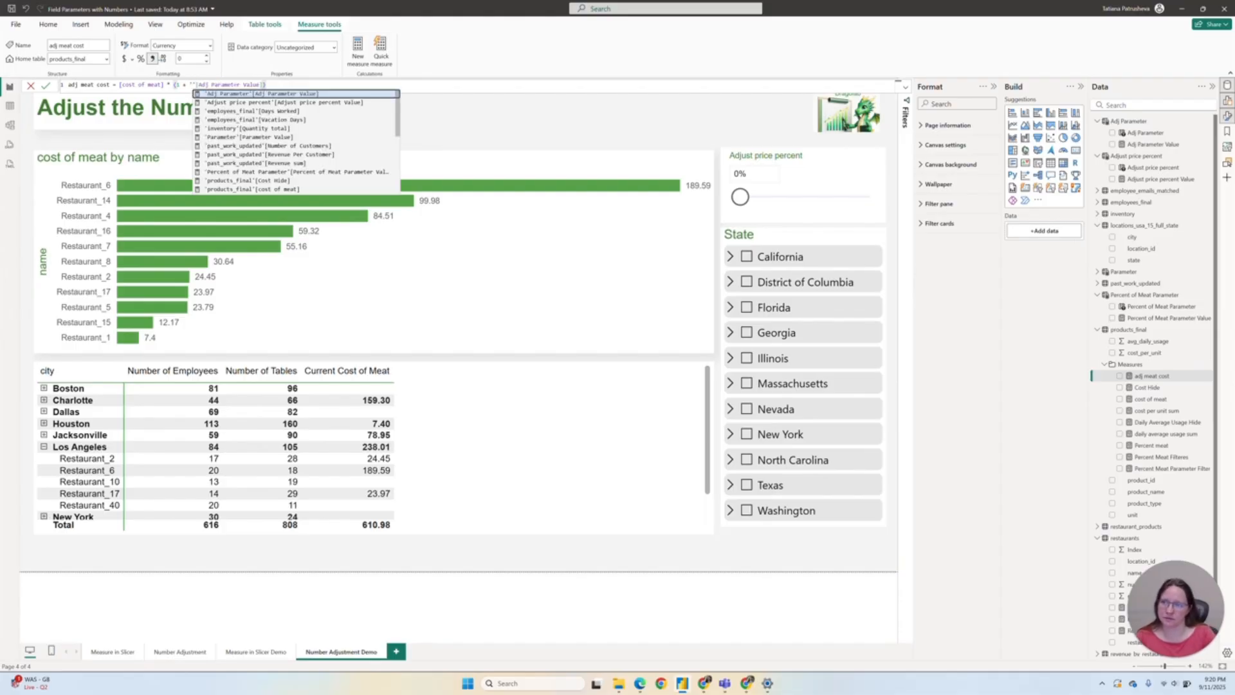
scroll(261, 118, down, 1)
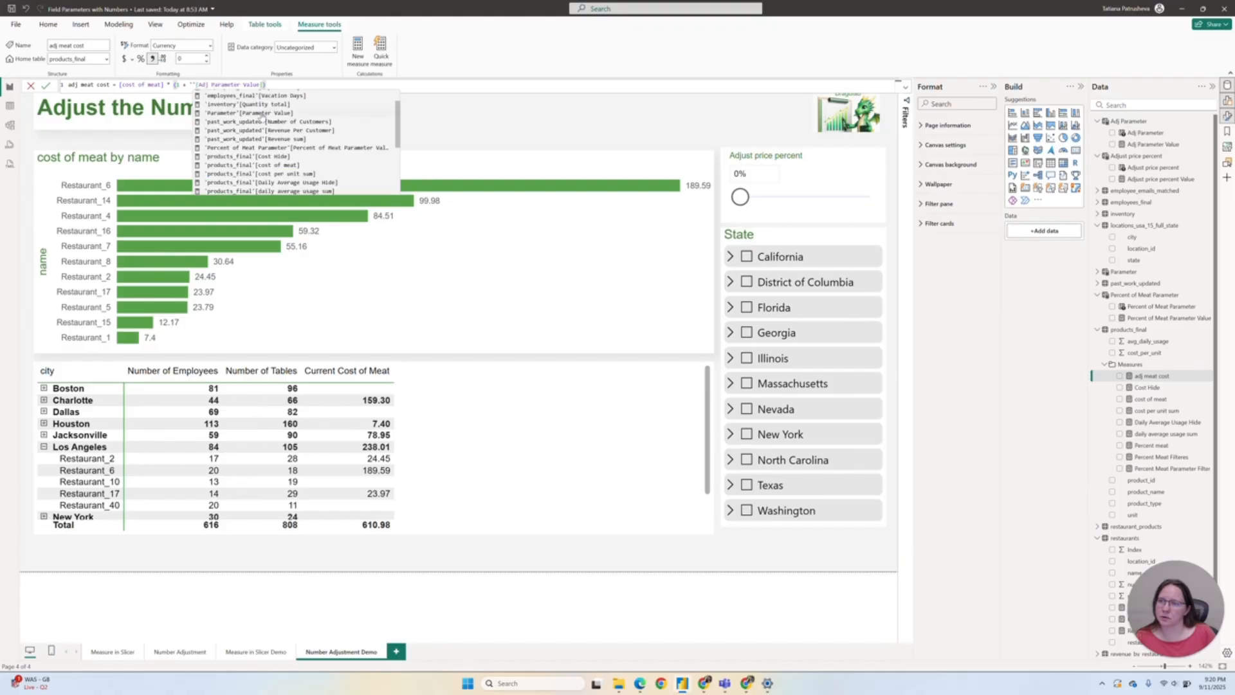
scroll(261, 117, up, 2)
click(255, 107)
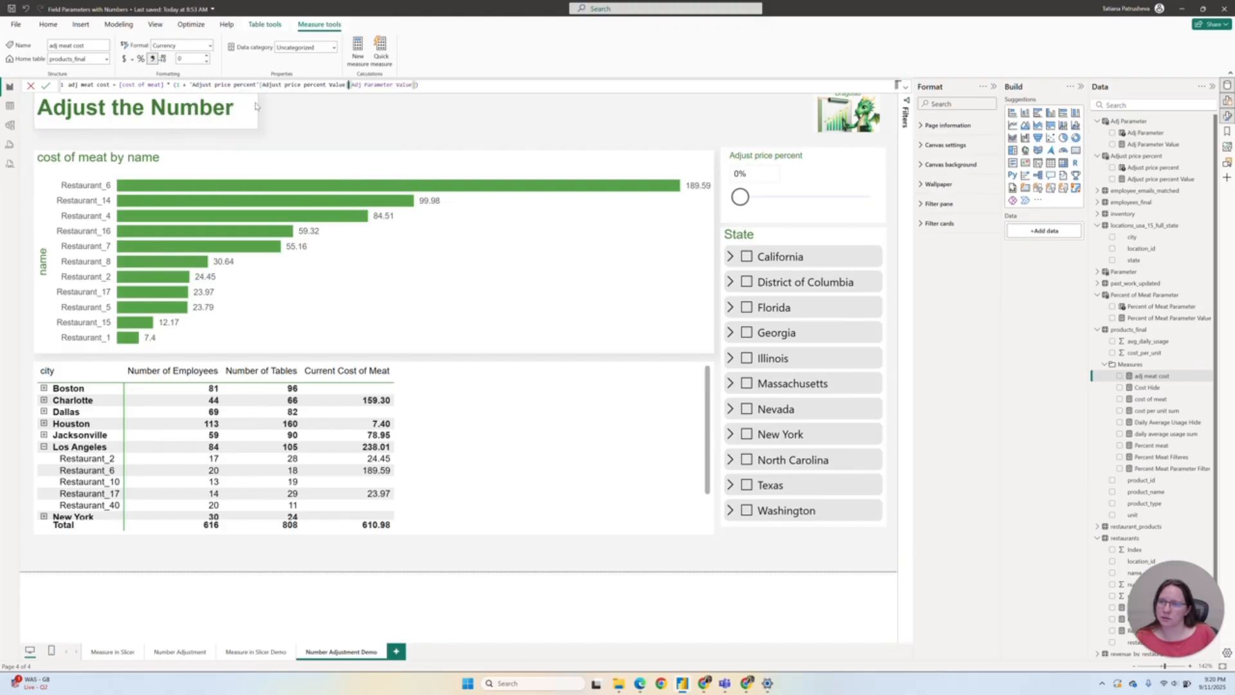
drag(348, 85, 412, 85)
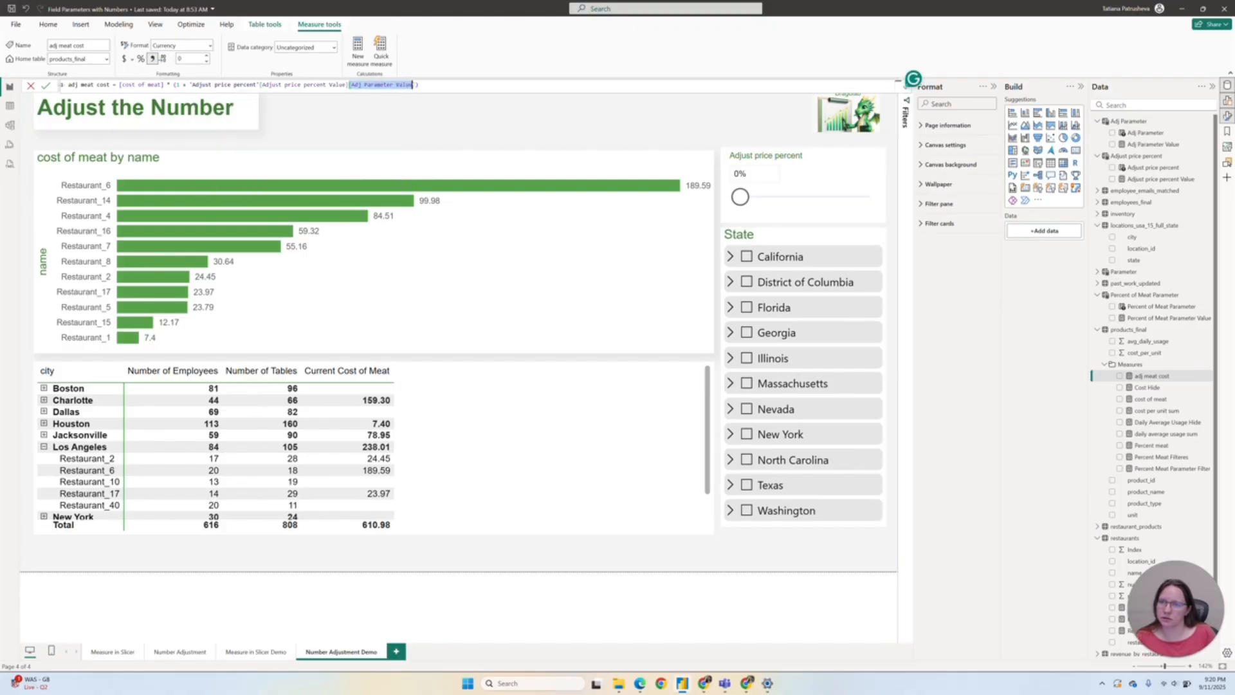
key(BackSpace)
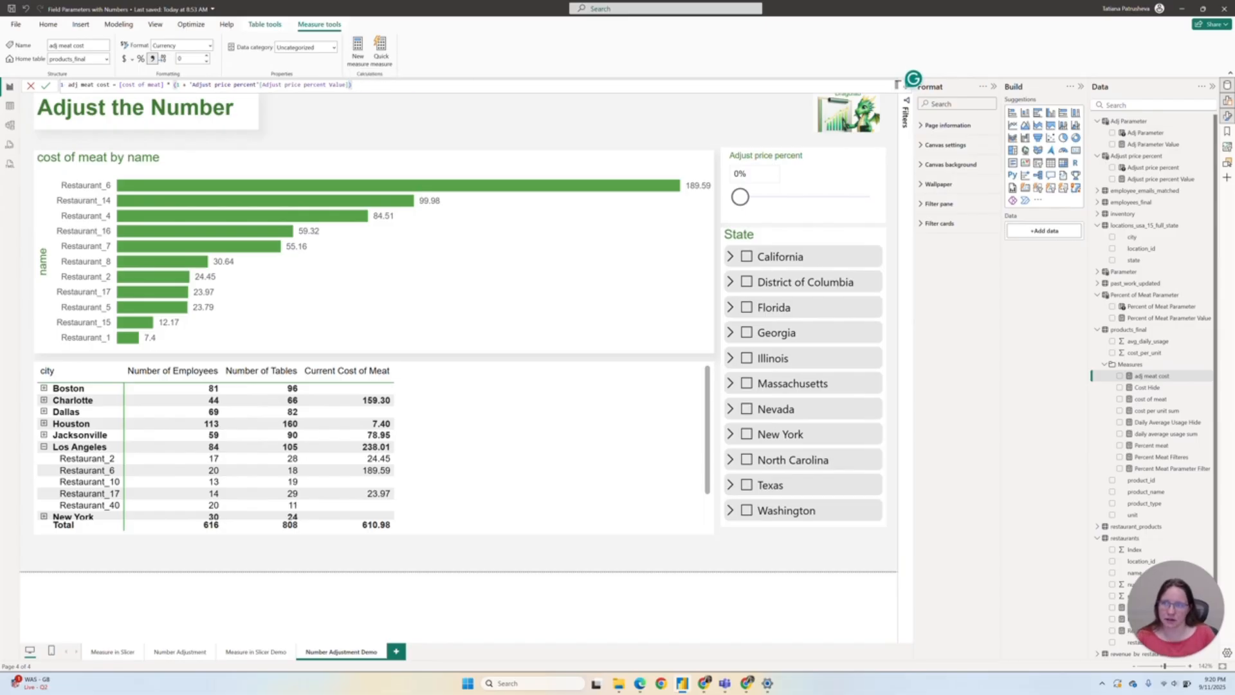
drag(119, 85, 158, 85)
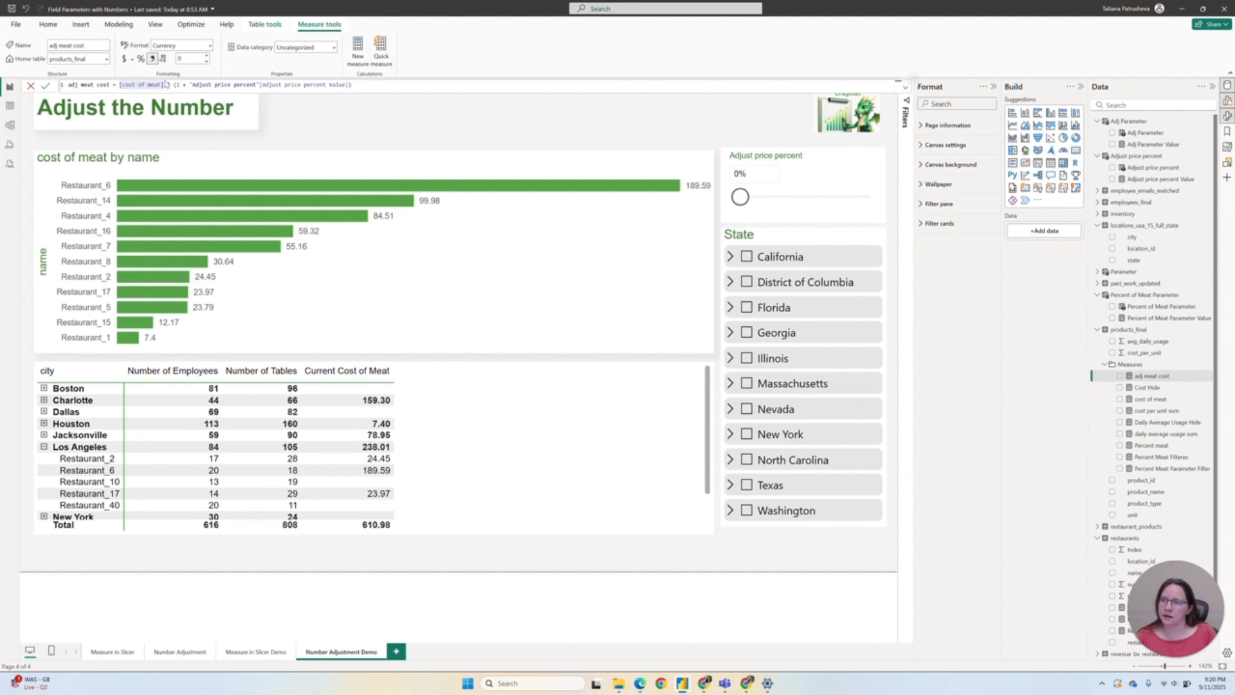
click(169, 84)
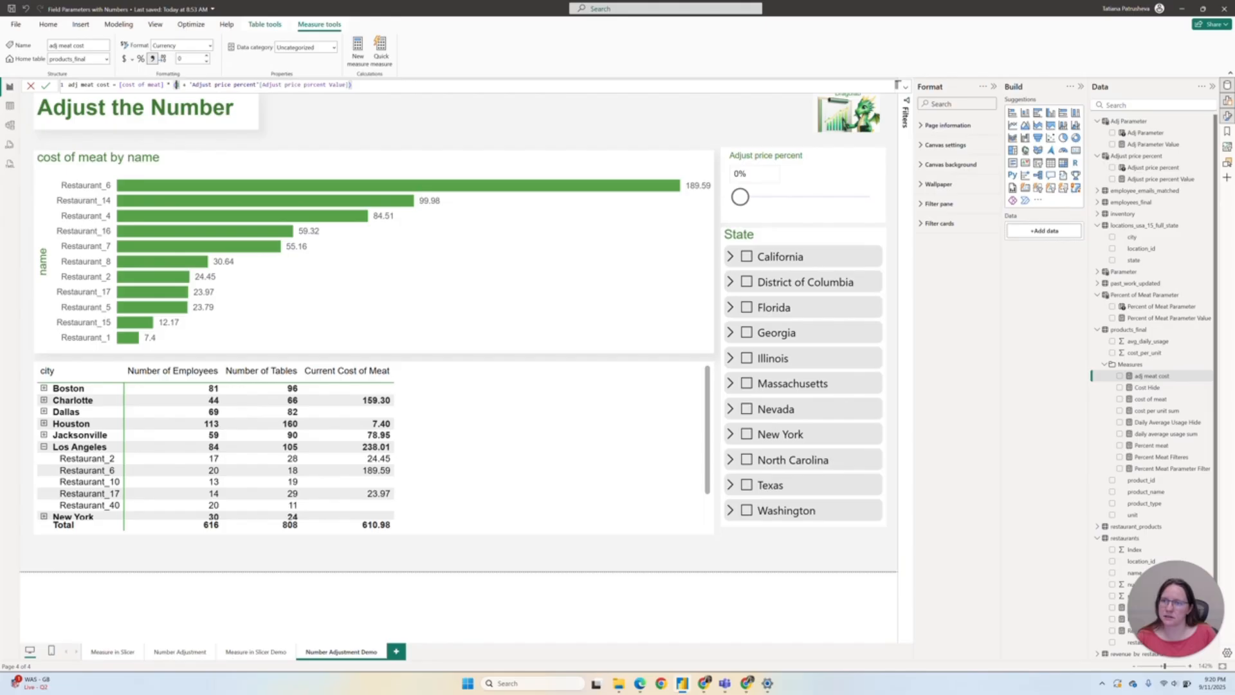
drag(350, 84, 185, 84)
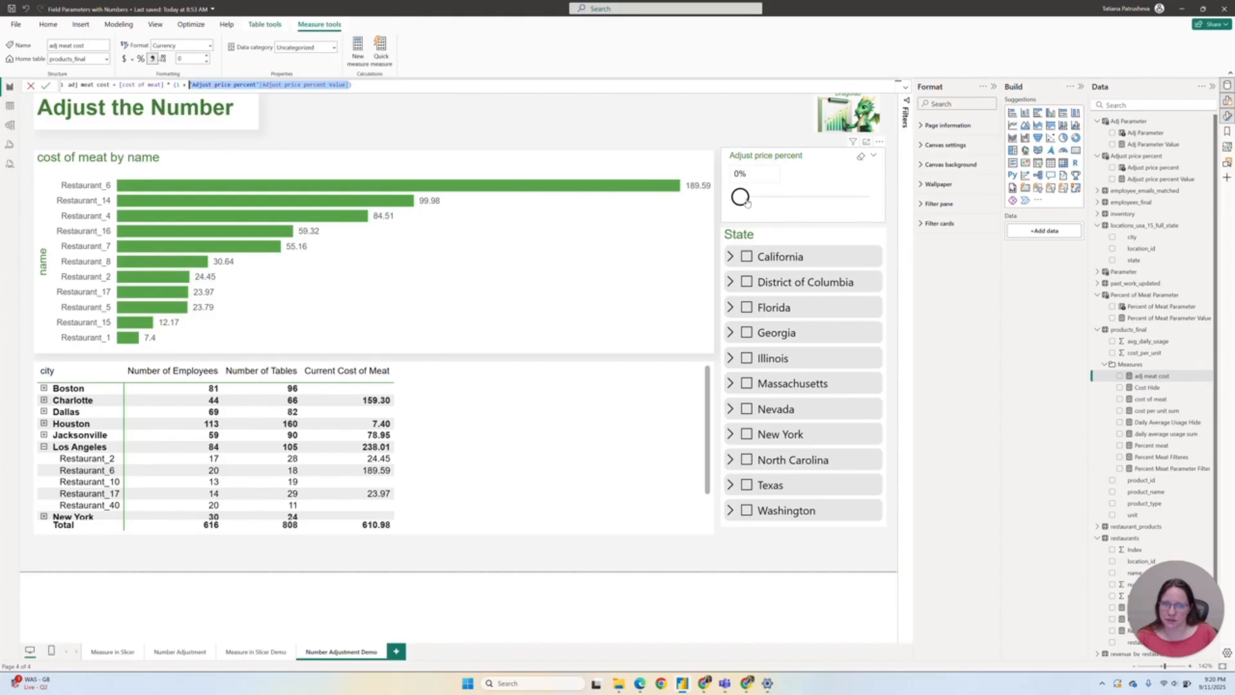
click(897, 84)
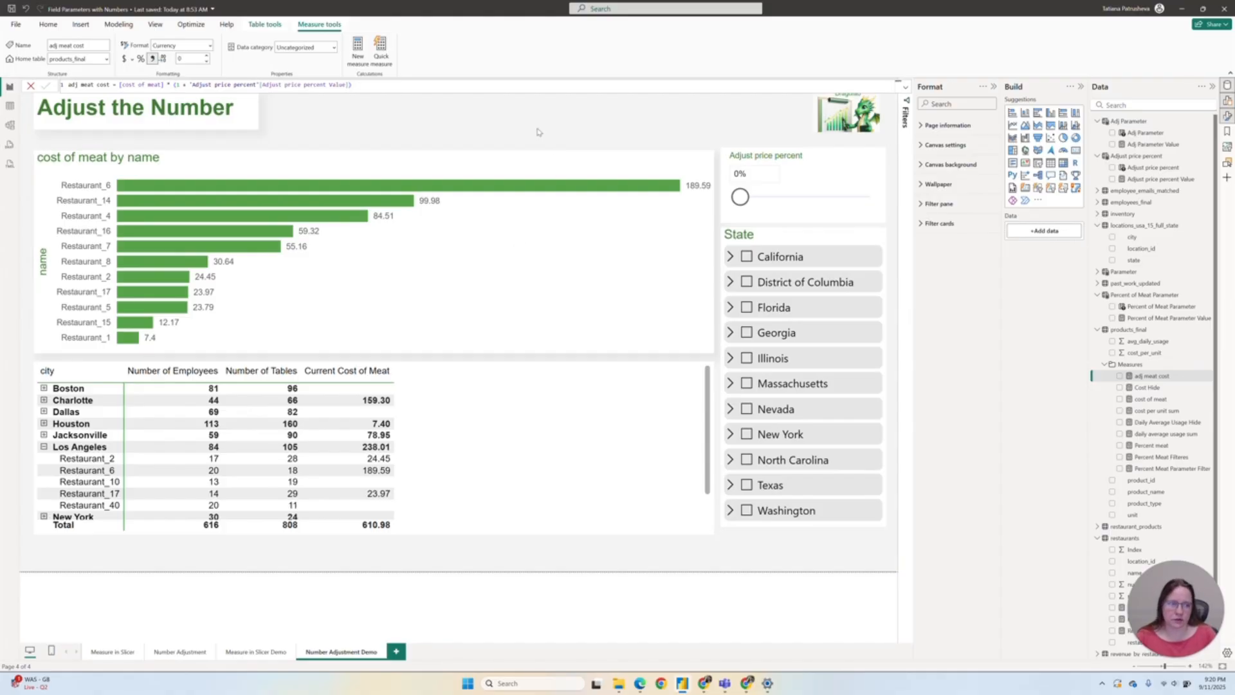
- Add the adj meat cost measure to the values of the city matrix, undoing the stray card visual
click(1121, 377)
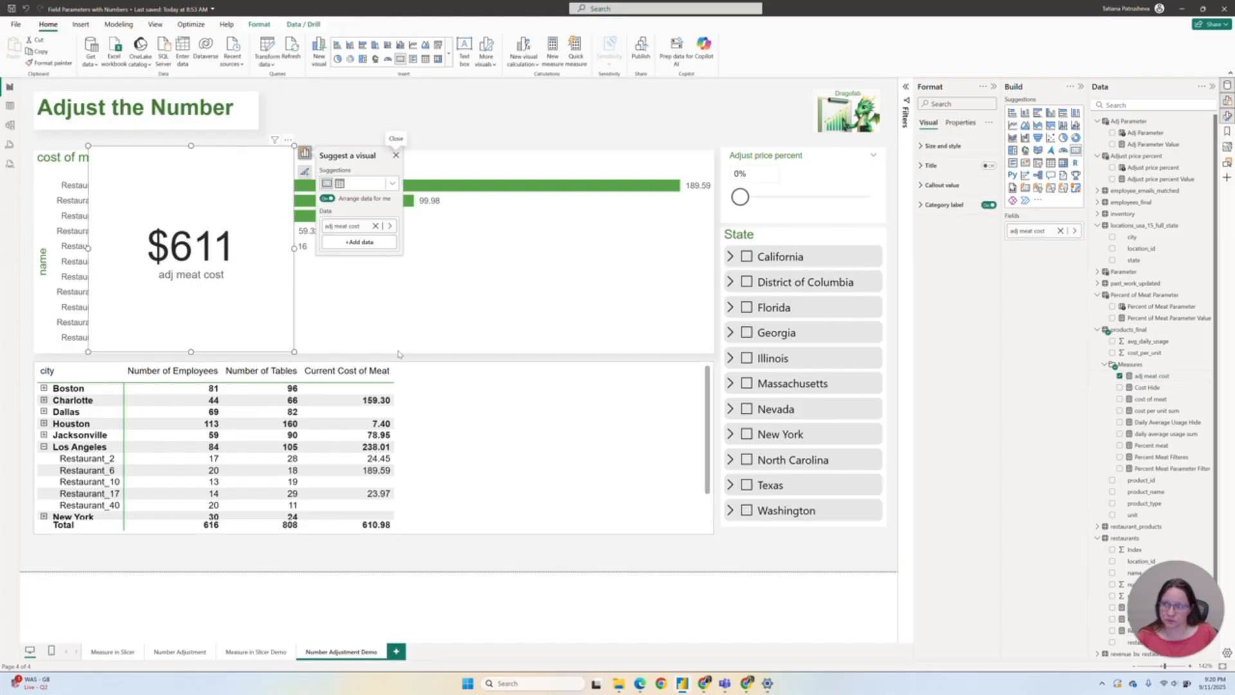
key(ctrl+z)
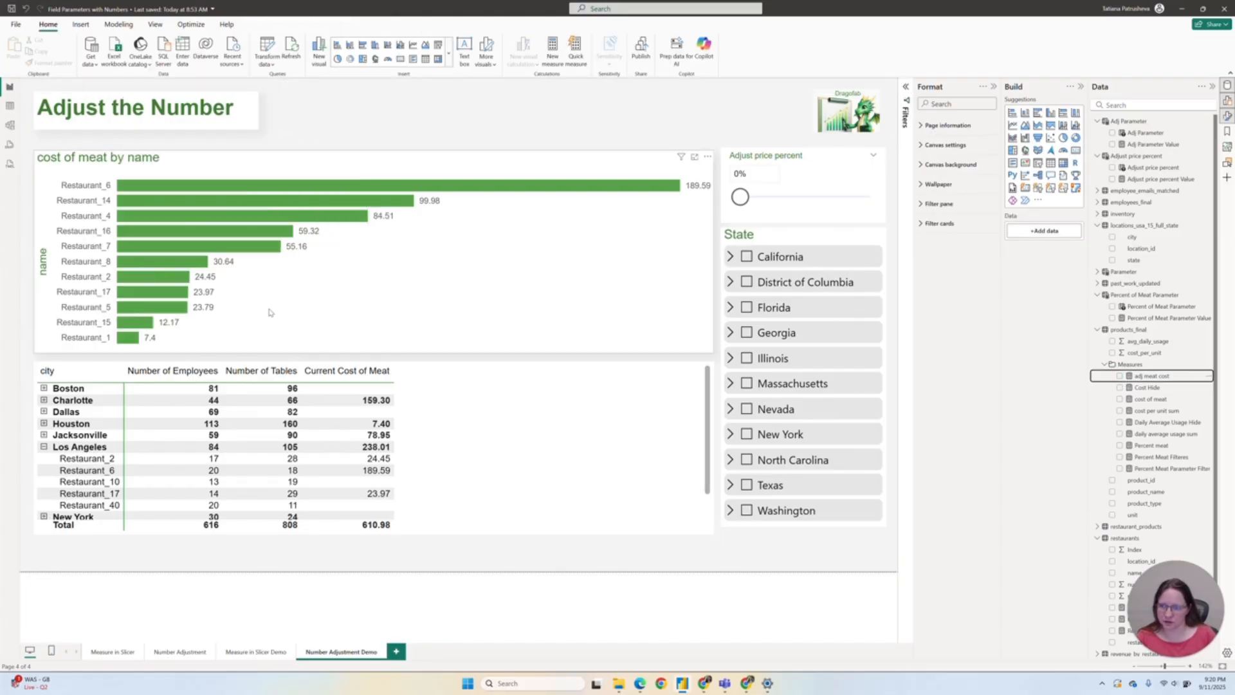
click(566, 441)
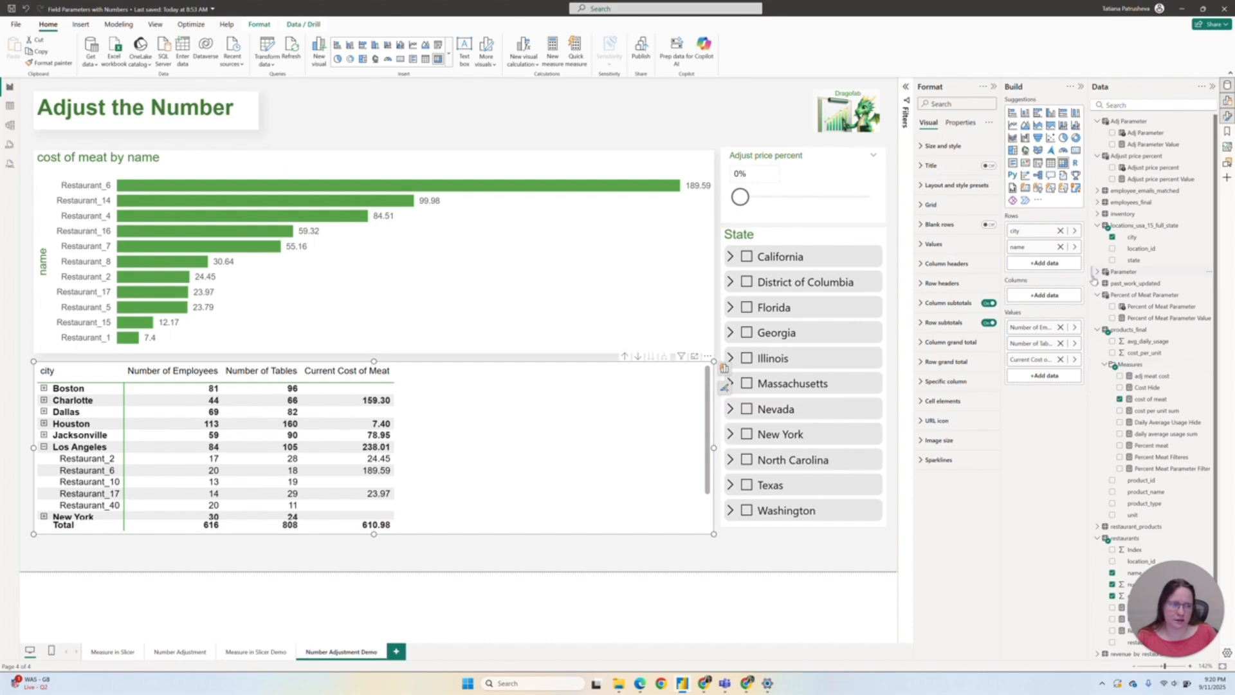
click(1120, 377)
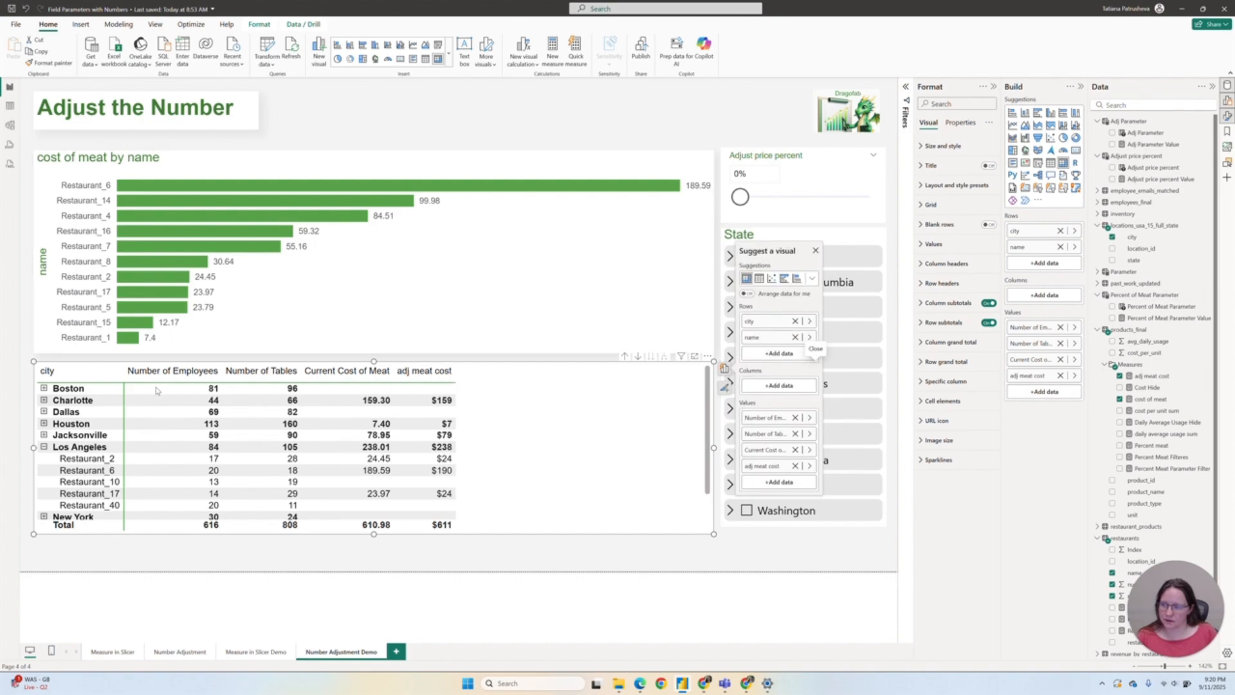
- Replace cost of meat with adj meat cost on the bar chart's X-axis
click(439, 305)
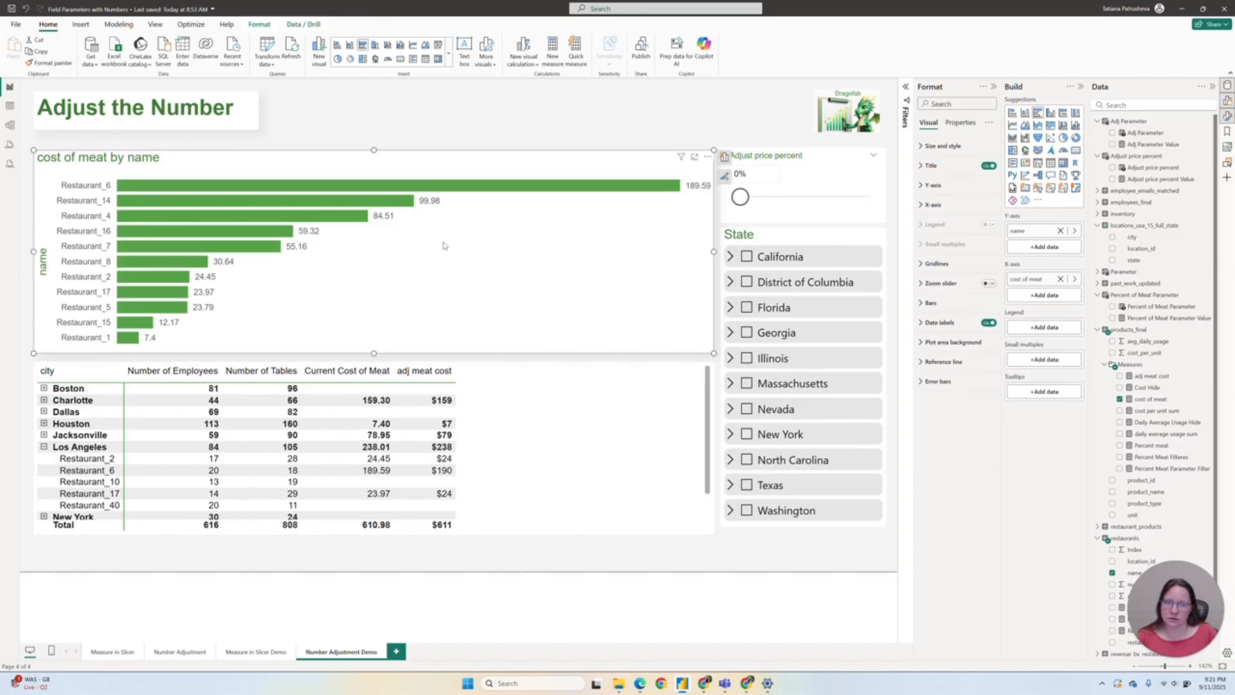
click(1059, 280)
click(1120, 377)
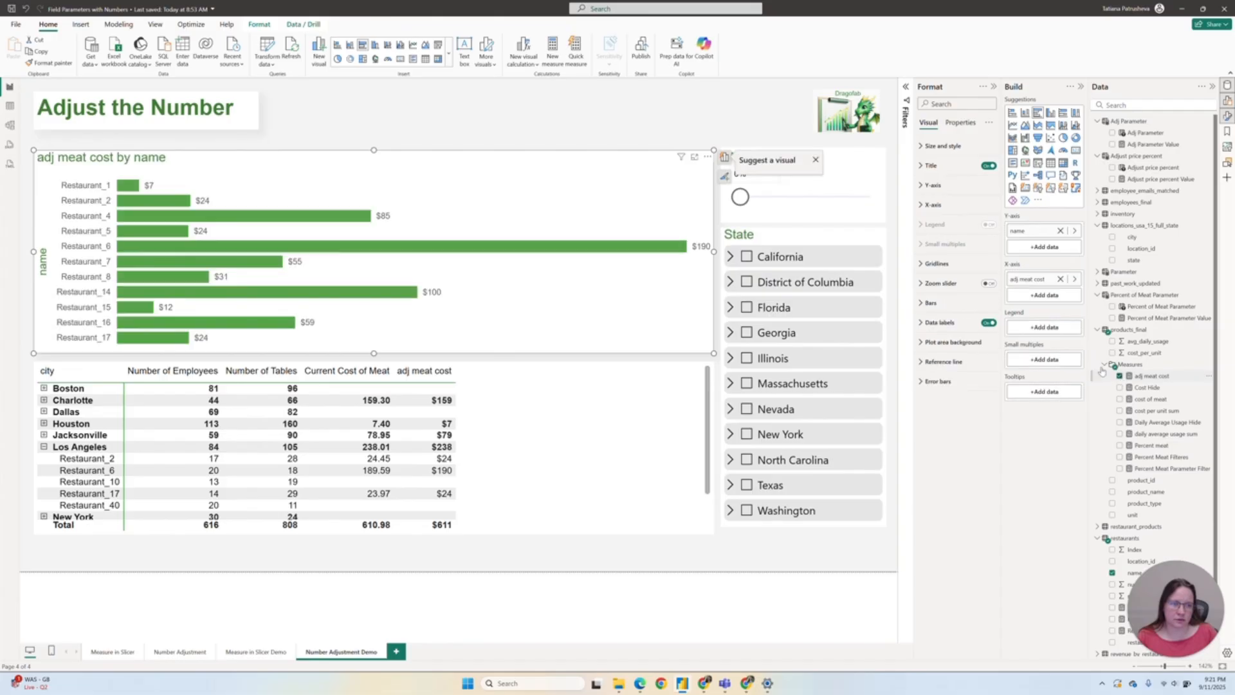
- Sort the restaurant bar chart by adj meat cost in descending order and deselect the chart
click(708, 156)
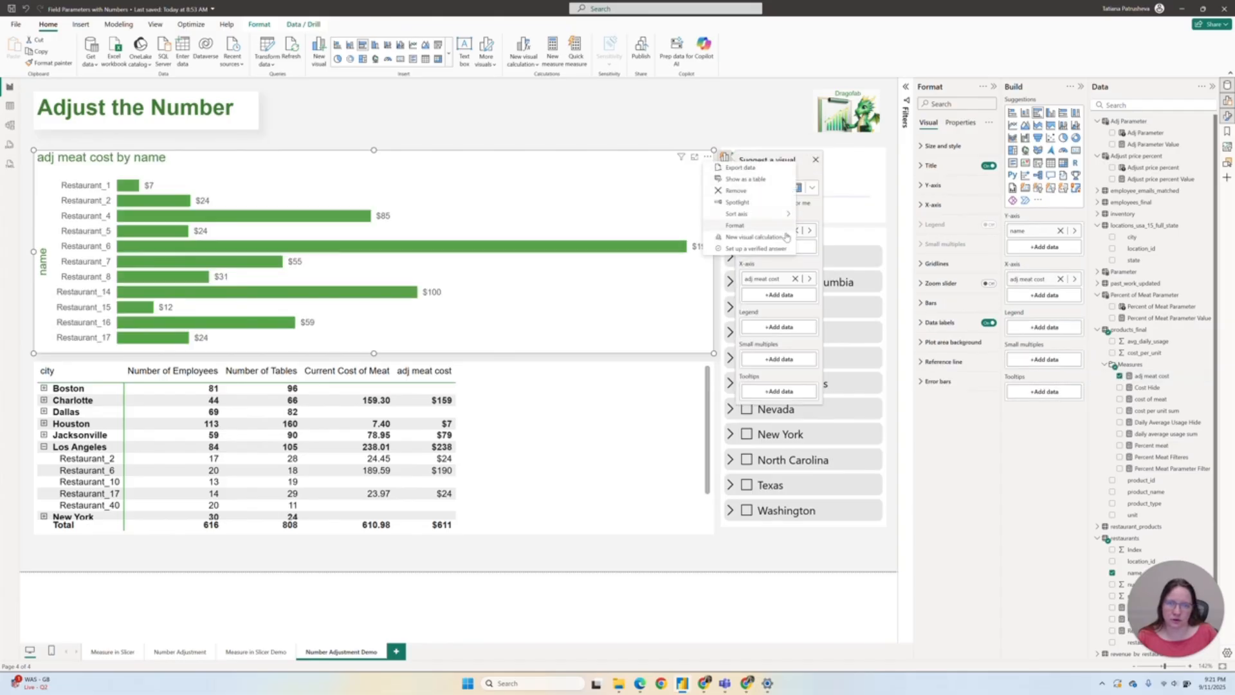
mouse_move(772, 214)
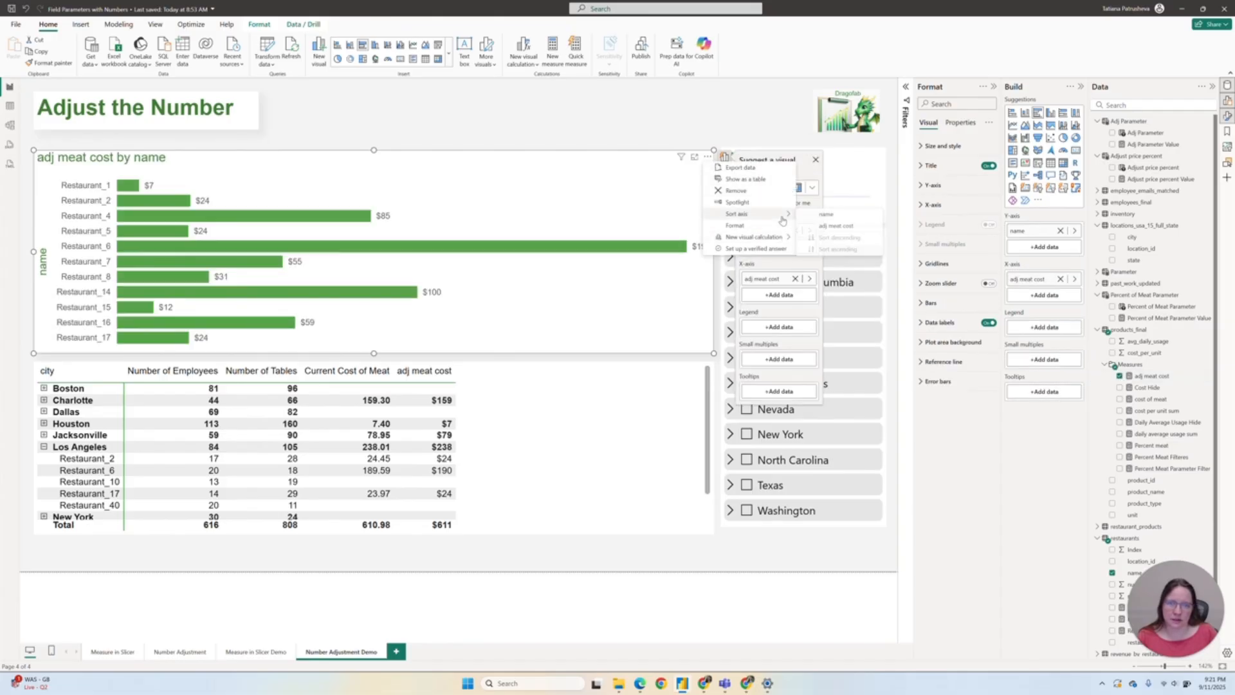
click(836, 226)
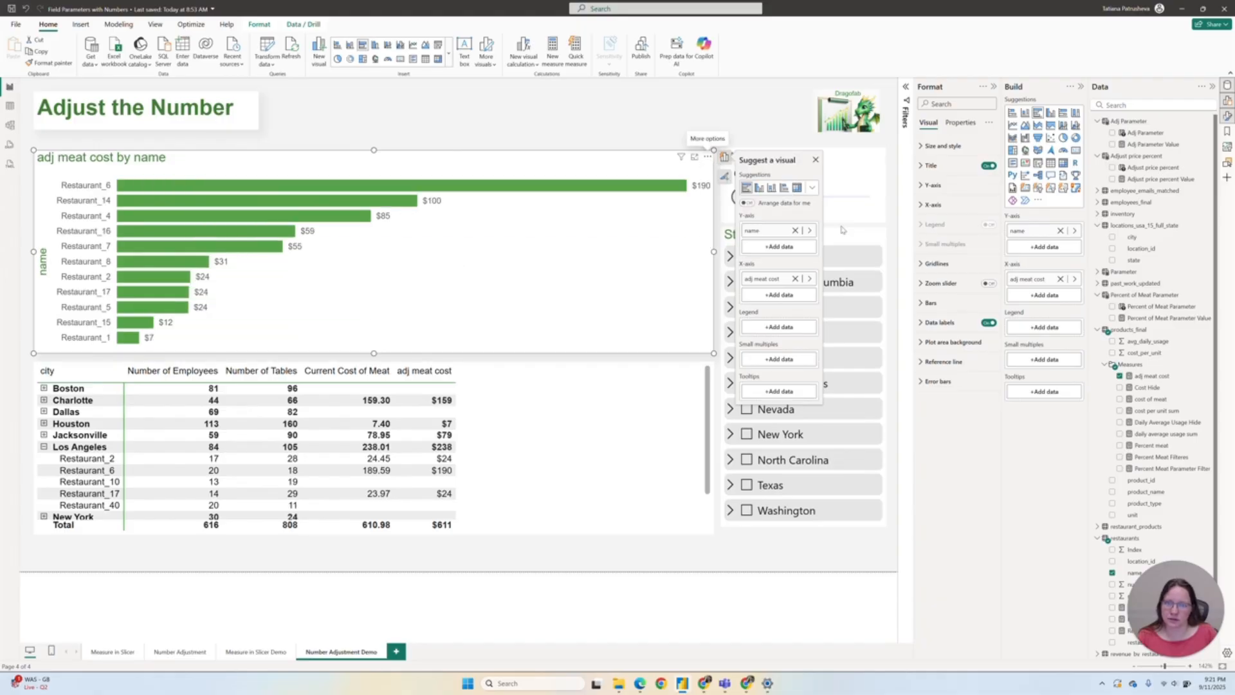
click(561, 102)
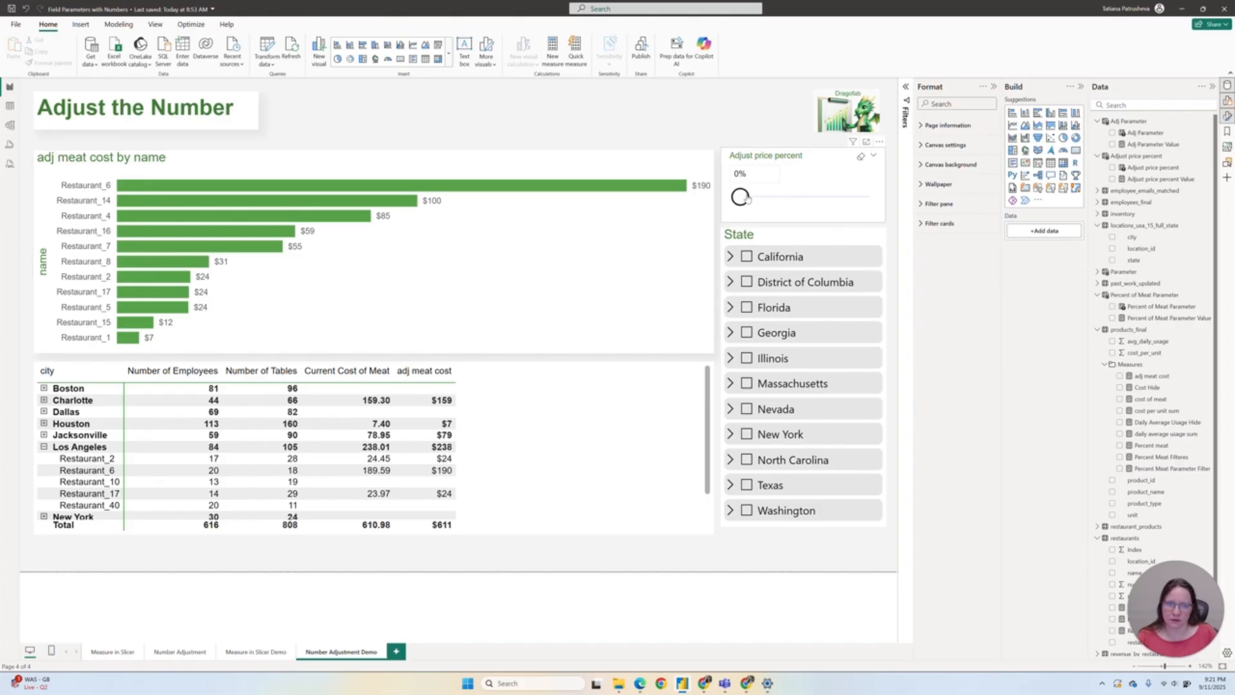
- Test the Adjust price percent slicer at 5%, 7% and 2%, and set it back to 5%
drag(746, 199, 781, 199)
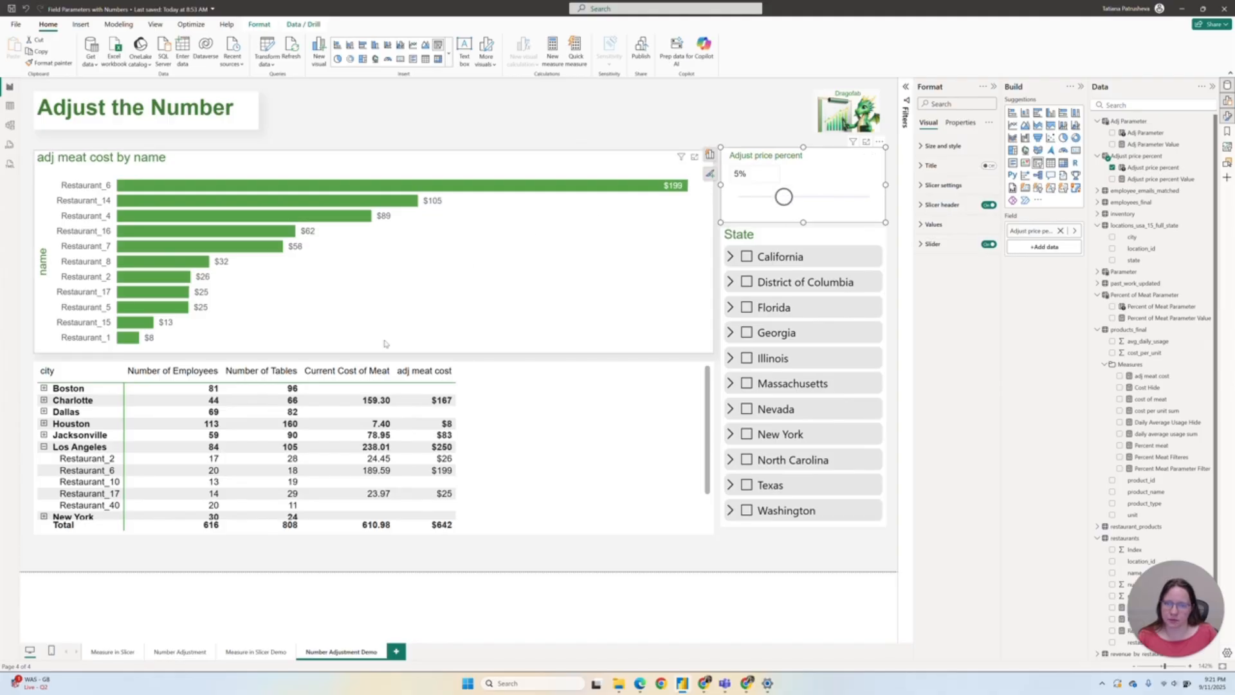
drag(782, 198, 800, 198)
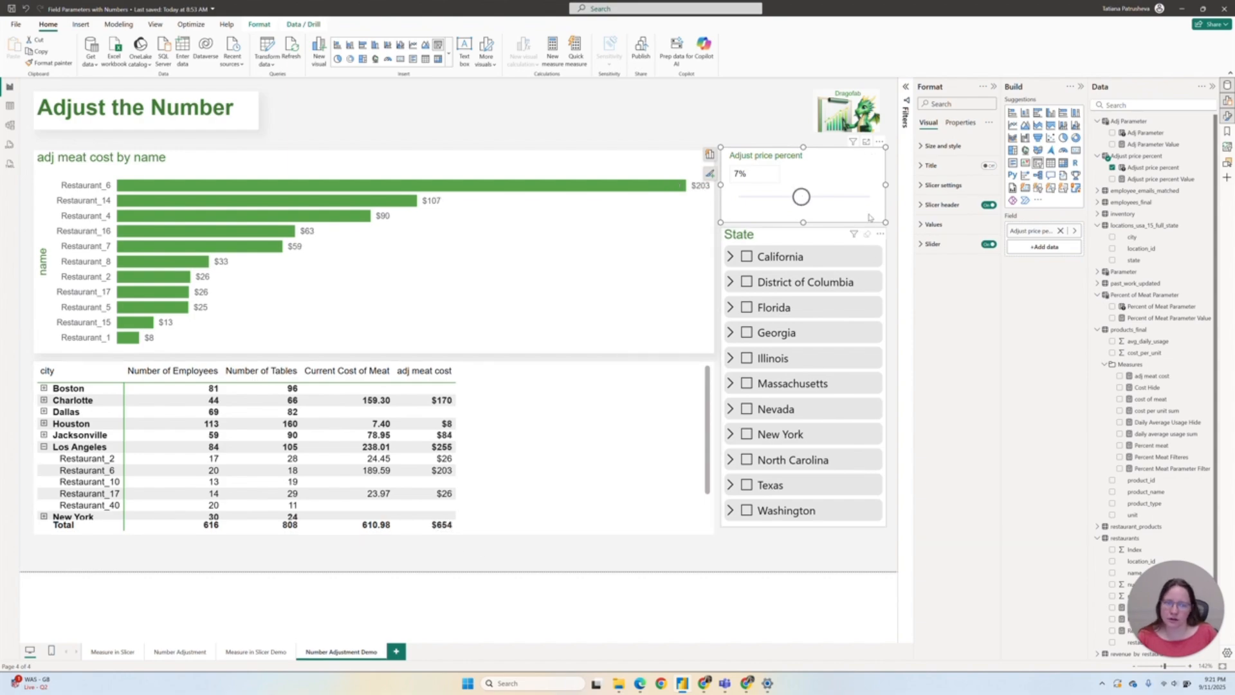
drag(801, 198, 758, 197)
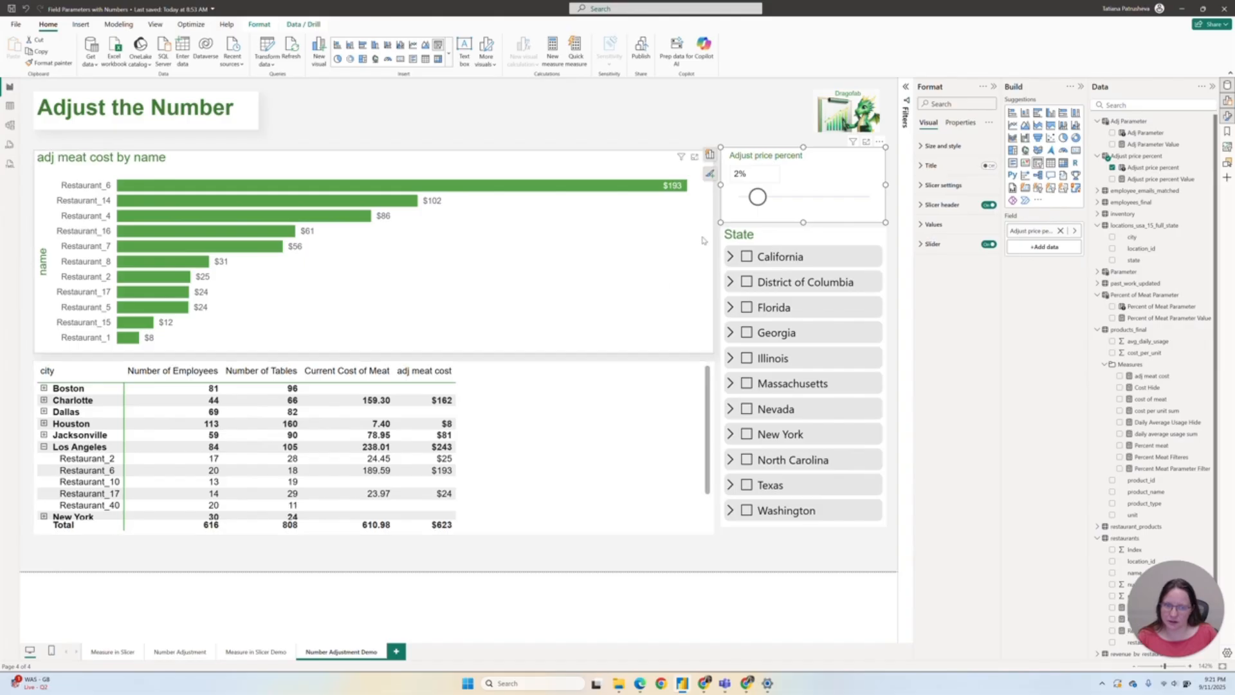
drag(758, 197, 785, 198)
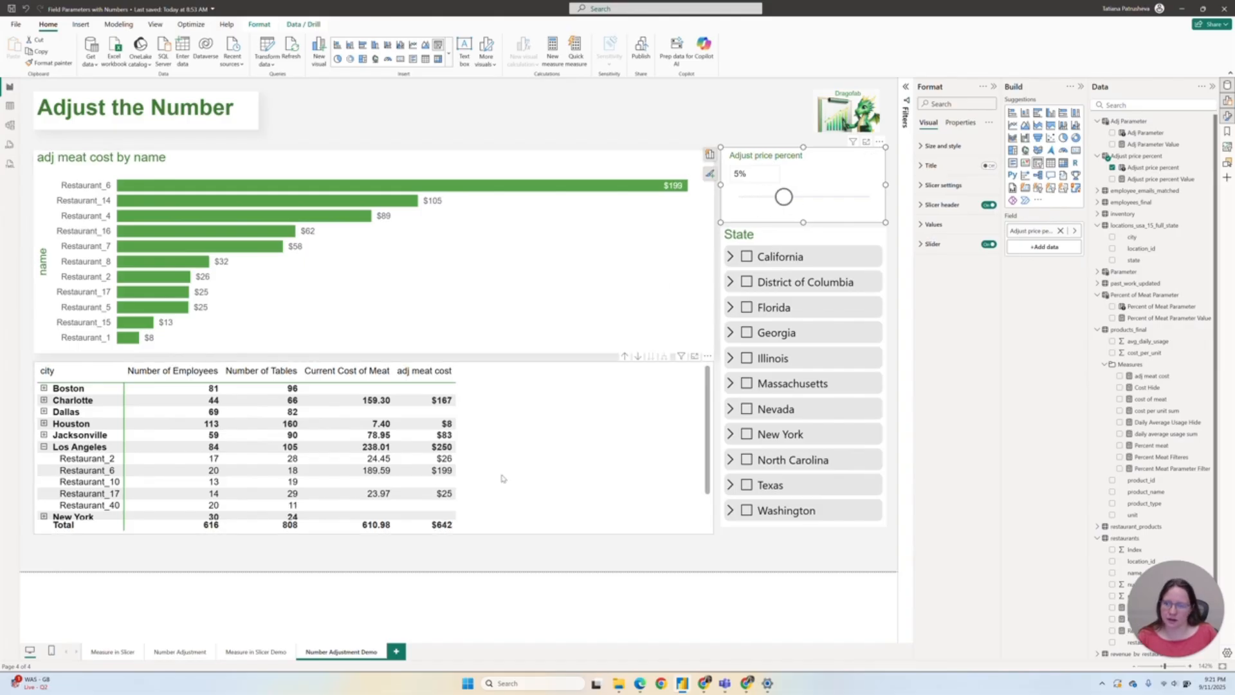